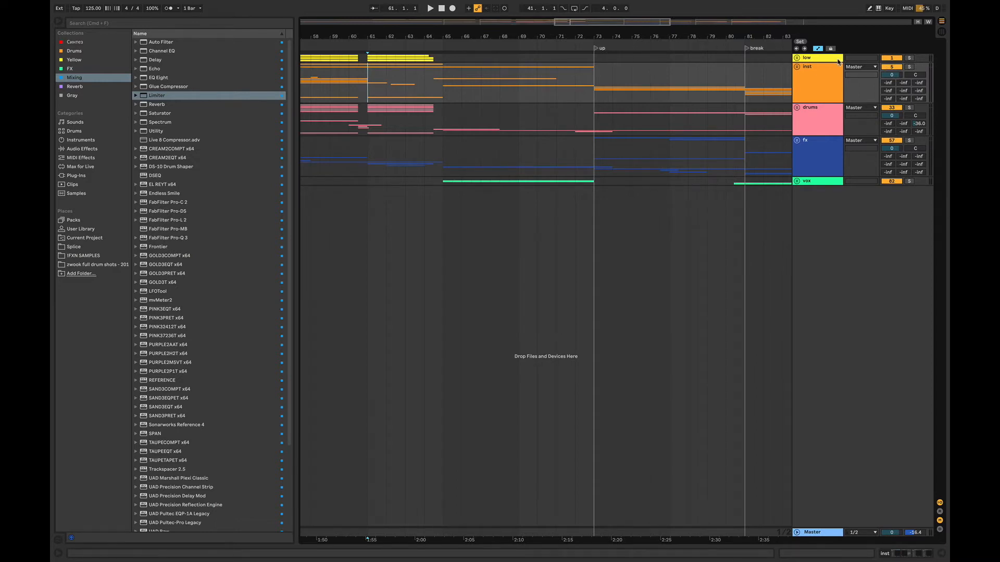
# - Show the low group's device chain and solo the group
pyautogui.doubleClick(838, 61)
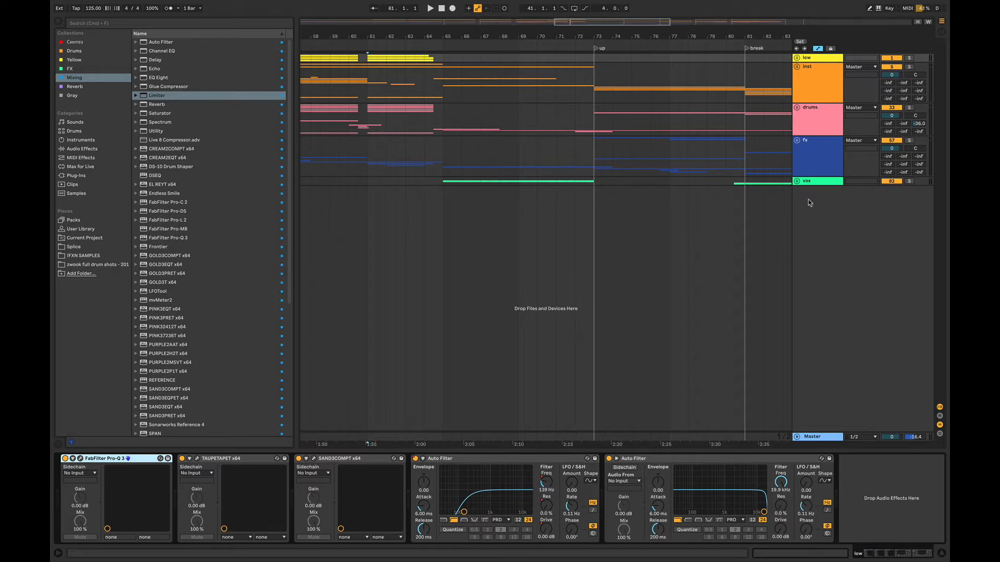
pyautogui.click(909, 59)
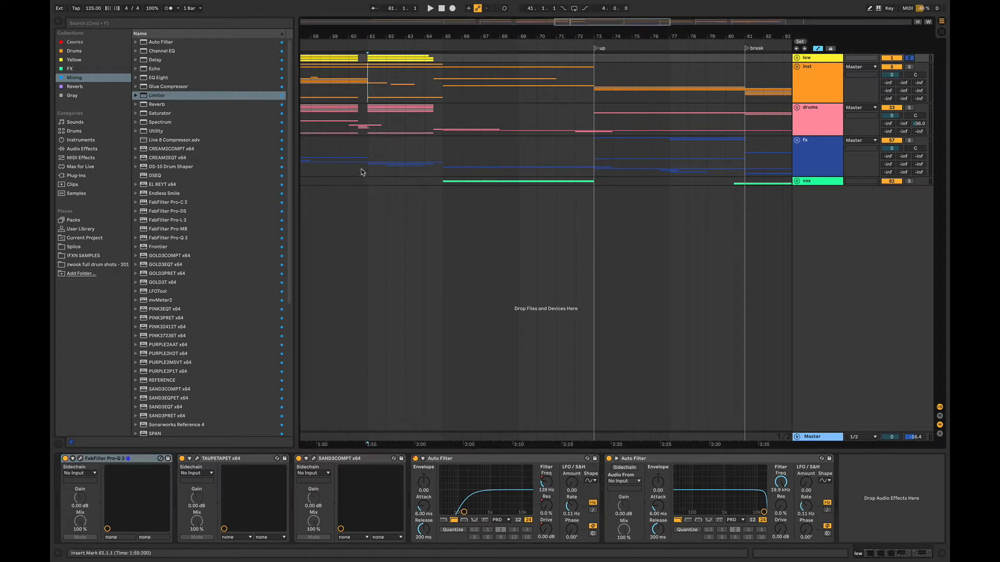
# - Expand the fx group and inspect the hit track's FX clip at bar 61 with its delay automation
pyautogui.click(797, 140)
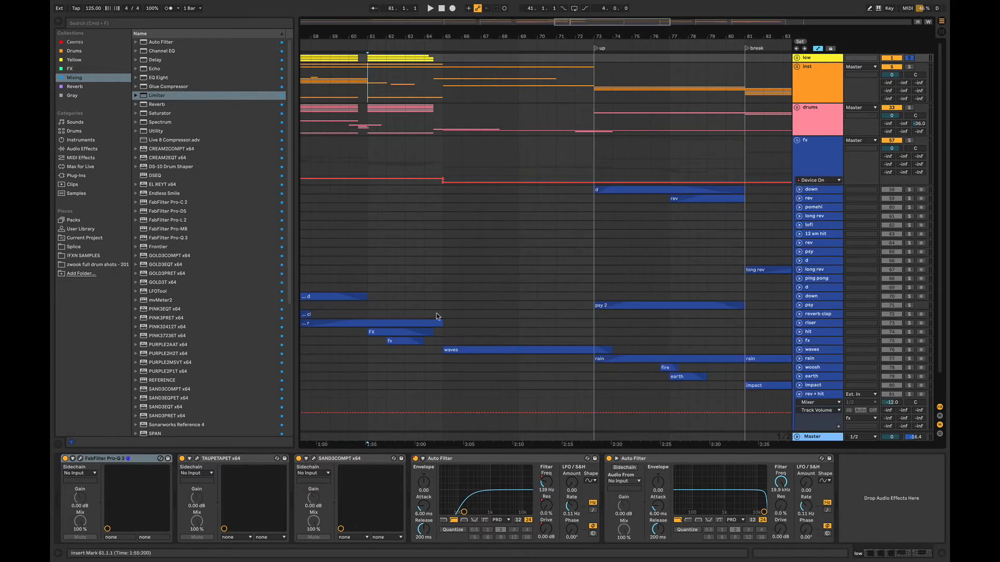
pyautogui.click(358, 332)
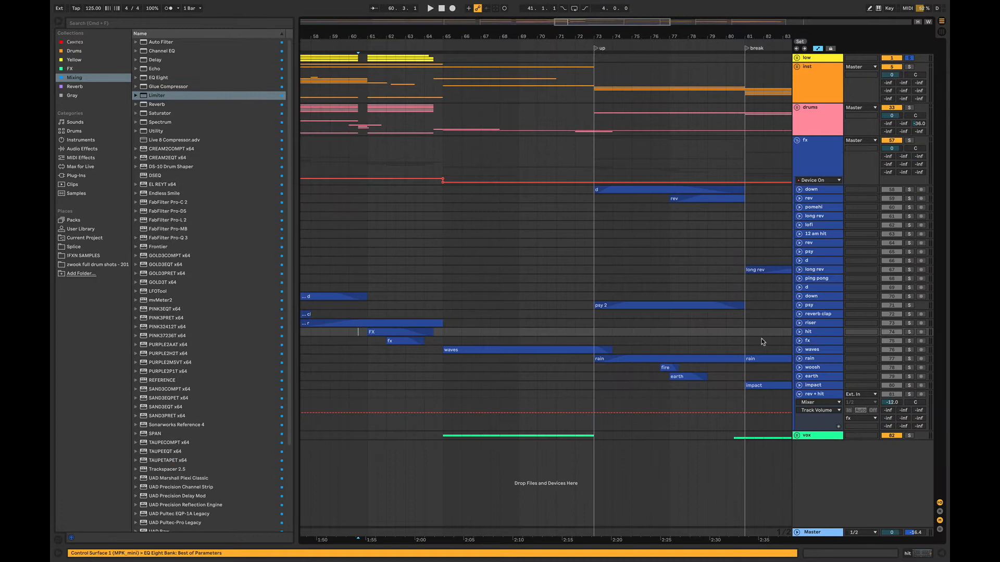
pyautogui.click(799, 332)
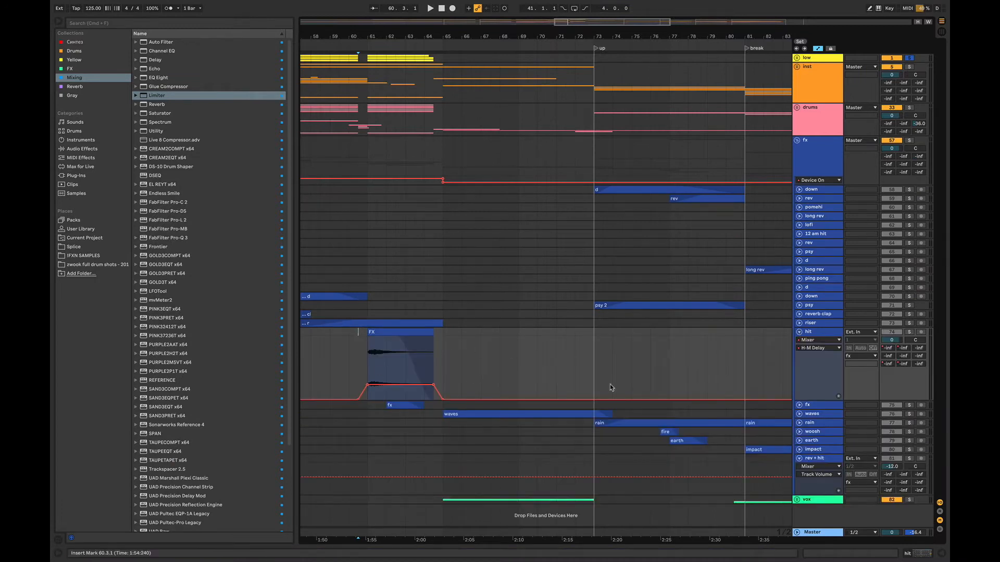
pyautogui.click(799, 332)
# - Unfold the fx track inside the fx group to examine its clip and H-M Delay automation
pyautogui.click(349, 339)
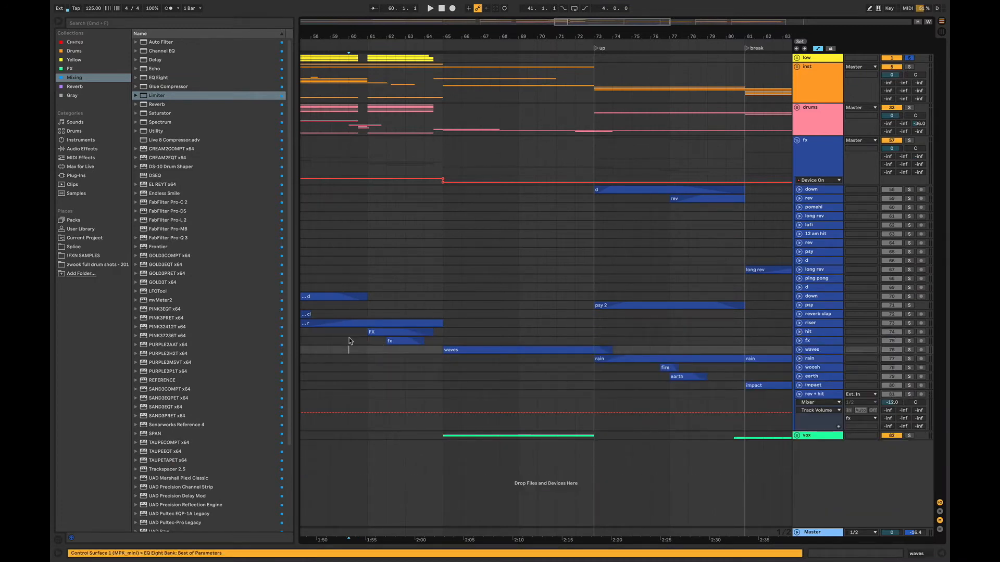
pyautogui.click(799, 341)
pyautogui.click(799, 341)
pyautogui.click(799, 341)
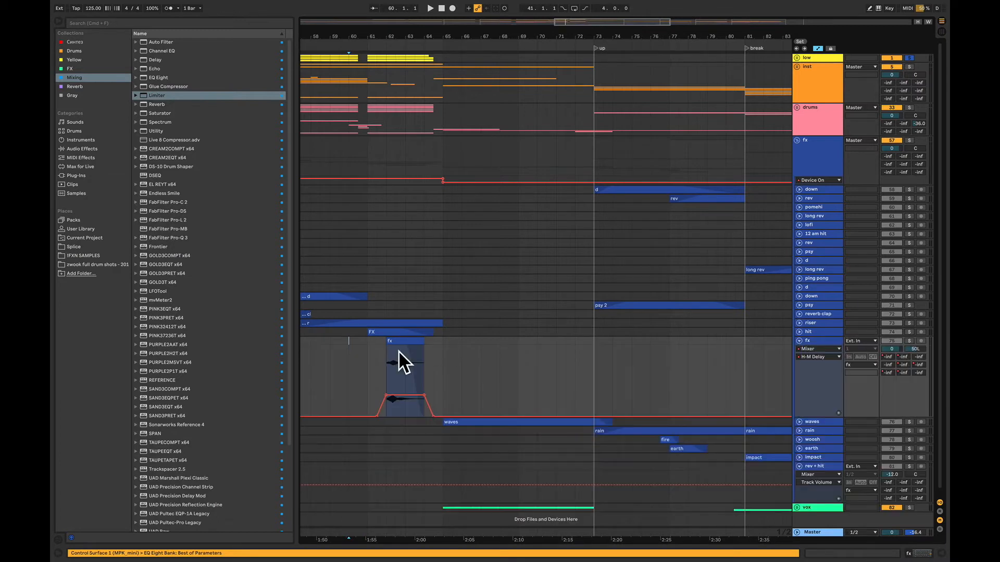
# - Play from bar 61 with the fx group soloed, then unsolo it, collapse the group and stop playback
pyautogui.click(368, 348)
pyautogui.press('space')
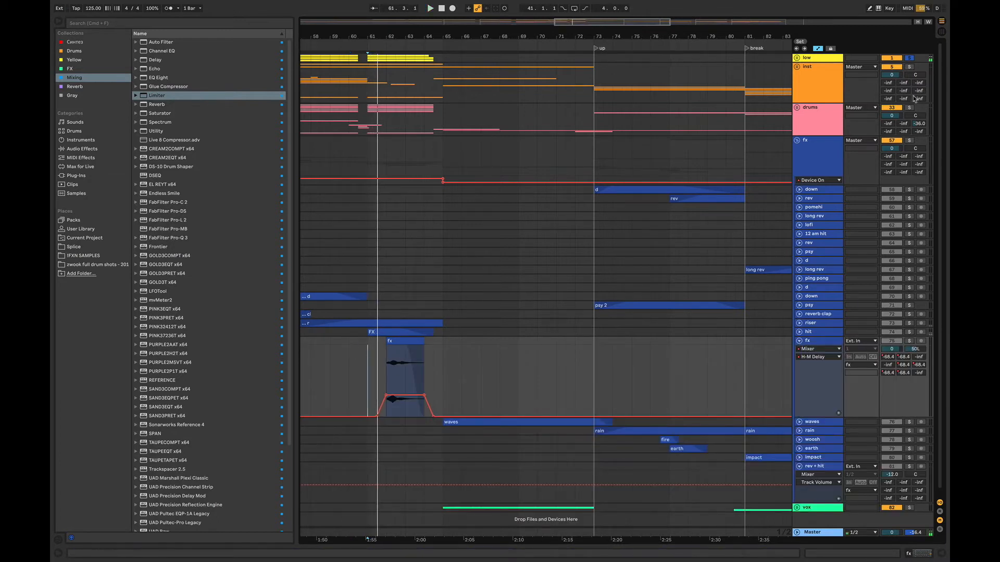
pyautogui.click(909, 140)
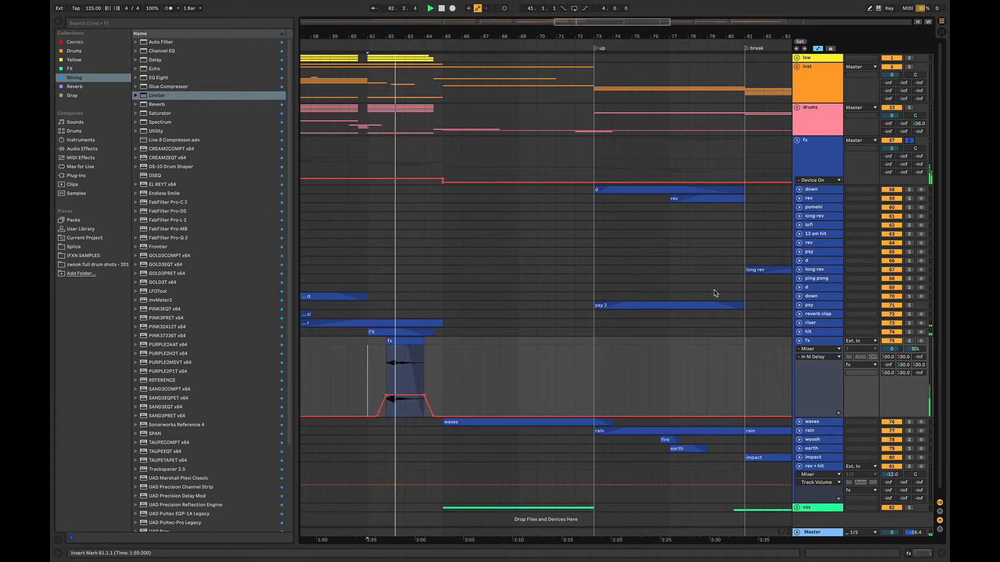
pyautogui.click(909, 141)
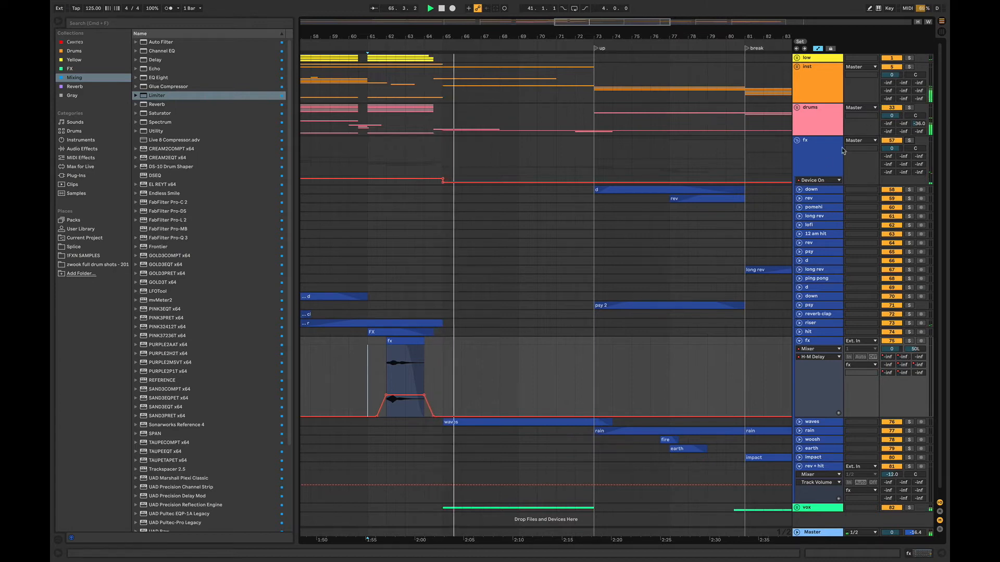
pyautogui.click(797, 141)
pyautogui.press('space')
# - Zoom in around bar 64 and play the transition with the drums group soloed
pyautogui.moveTo(385, 37); pyautogui.dragTo(374, 60)
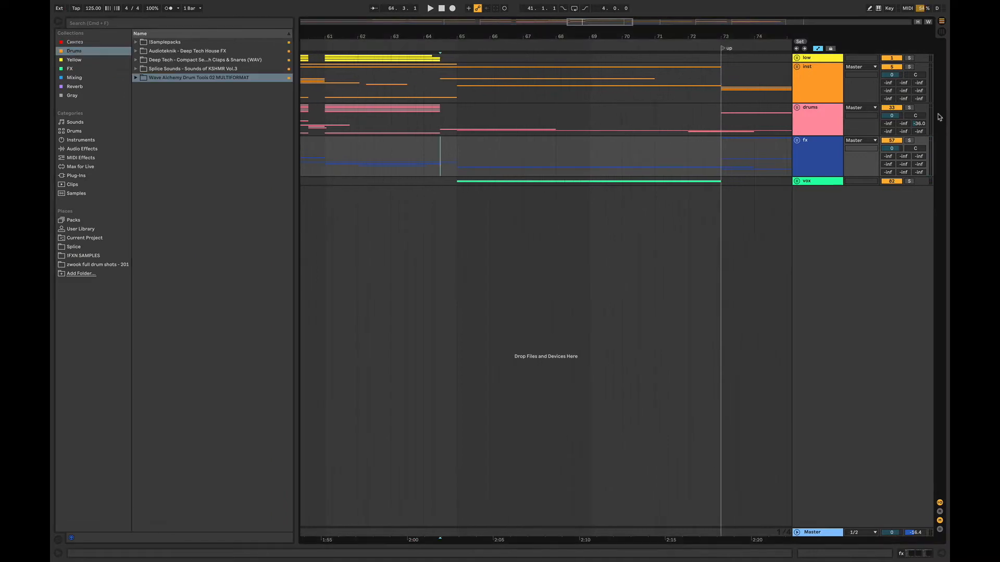
pyautogui.press('space')
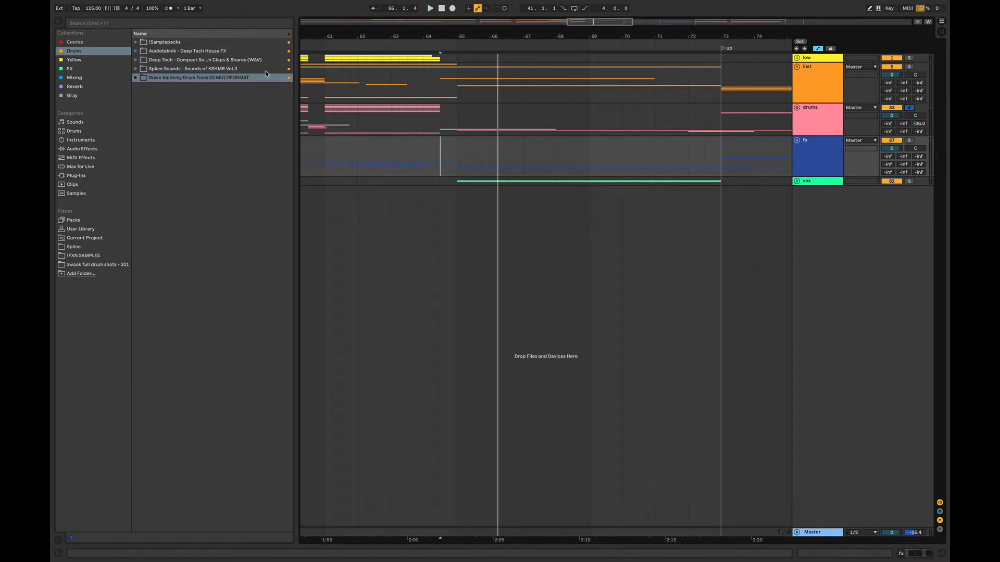
# - From the Splice Sounds of KSHMR Vol.3 folder, place KSHMR_Impact_with_Sweep_11.wav on a new track near bar 65 and audition it in the mix
pyautogui.click(135, 69)
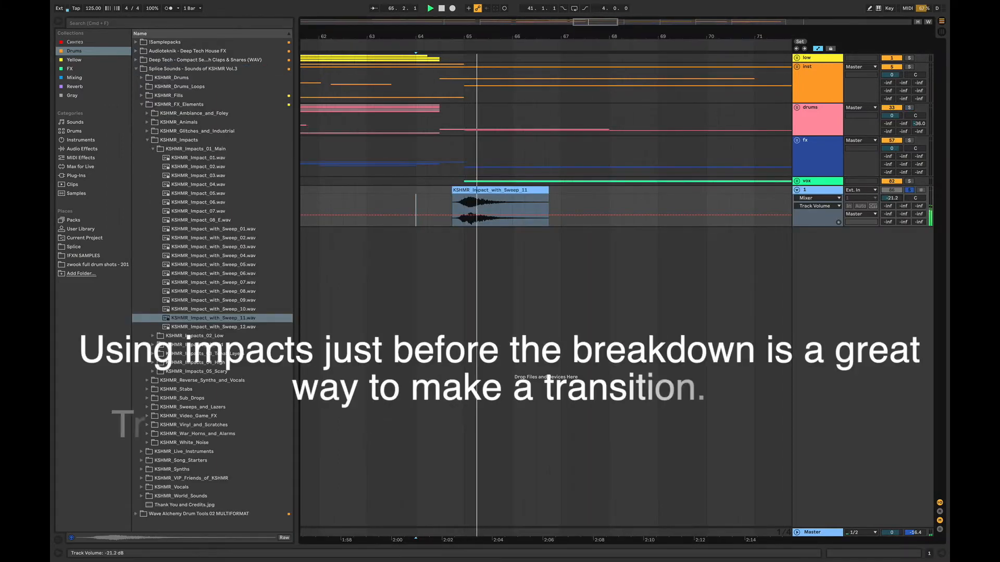
pyautogui.press('space')
pyautogui.press('space')
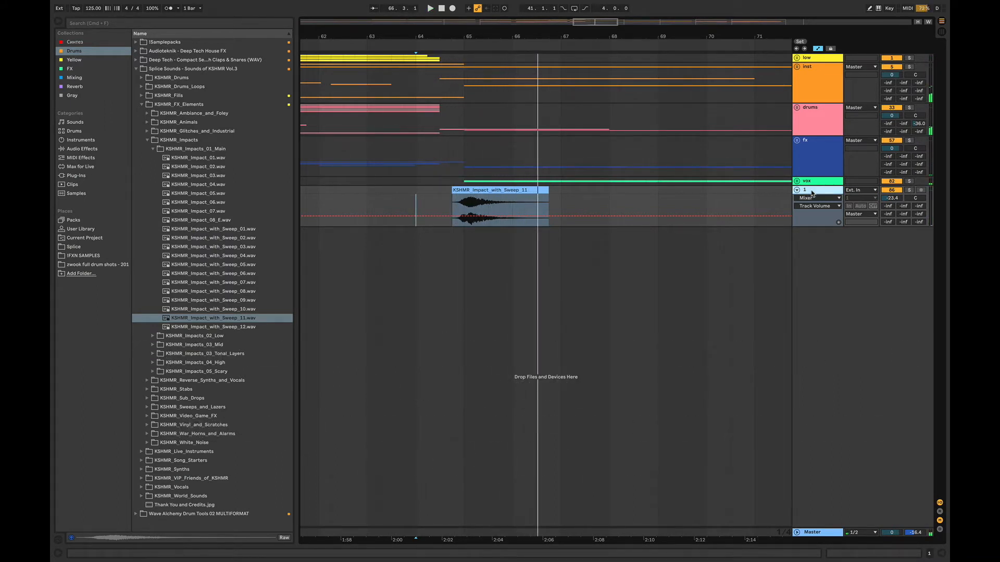
# - Expand the drums group and its big drums track, and show that track's Auto Filter during playback from bar 65
pyautogui.moveTo(623, 38); pyautogui.dragTo(595, 33)
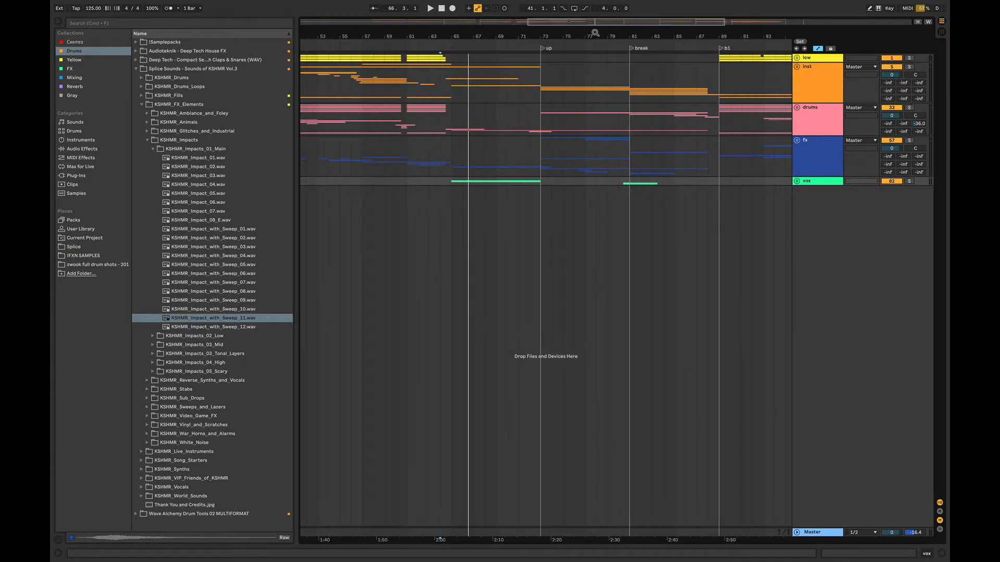
pyautogui.click(797, 108)
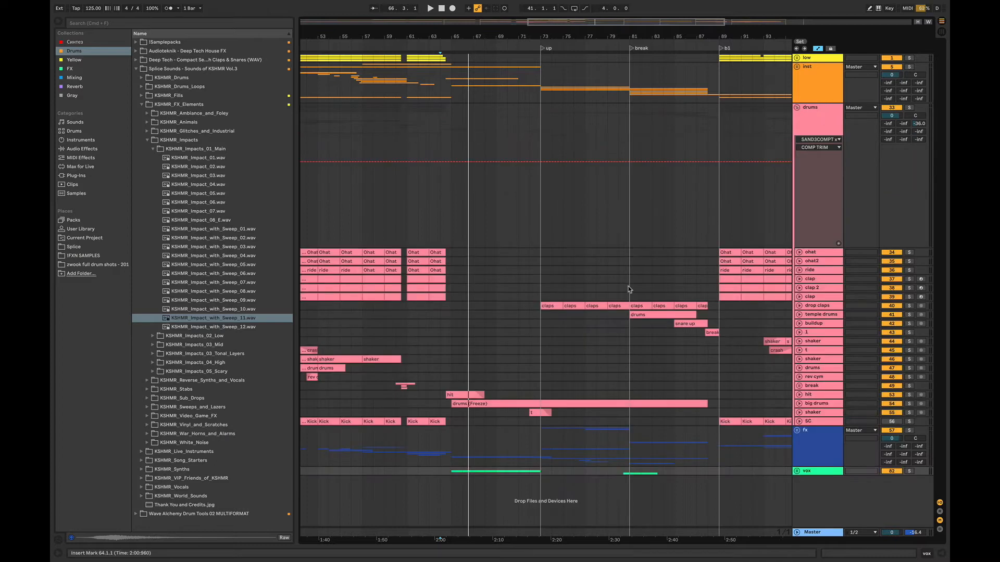
pyautogui.click(799, 404)
pyautogui.scroll(-2, 603, 417)
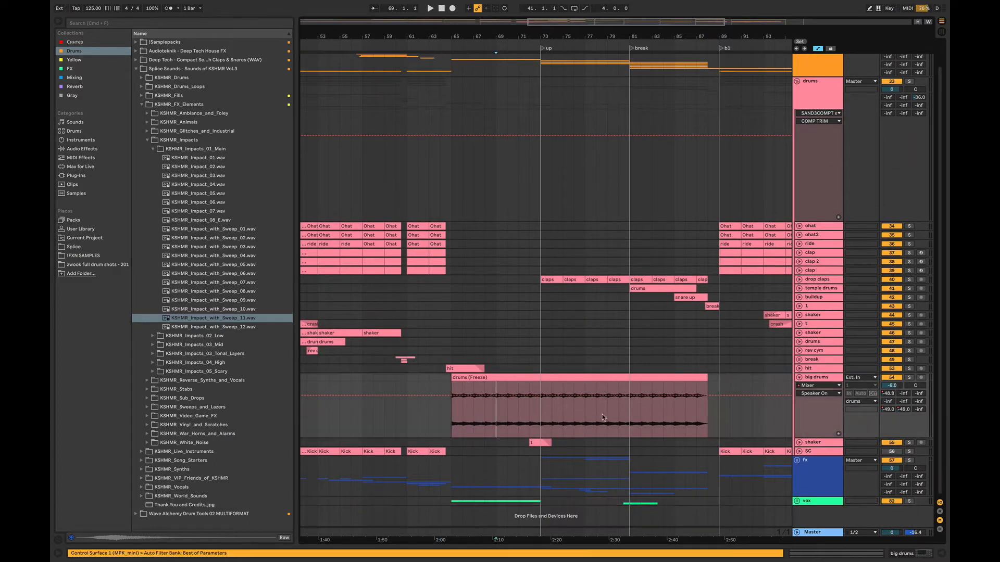
pyautogui.doubleClick(819, 378)
pyautogui.scroll(-5, 800, 381)
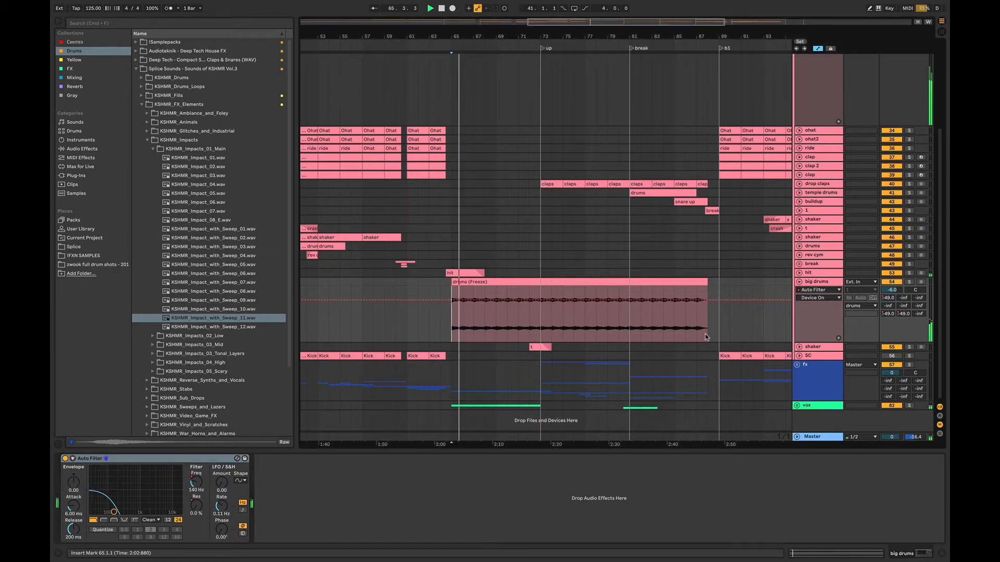
# - Fold the big drums track and collapse the drums group, showing the group's device chain
pyautogui.click(800, 282)
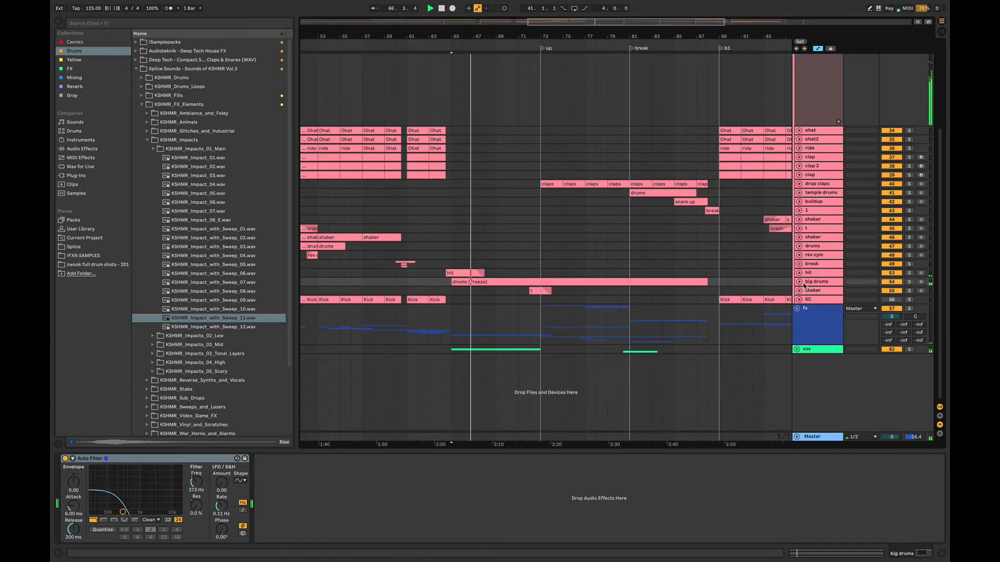
pyautogui.scroll(5, 807, 115)
pyautogui.click(808, 114)
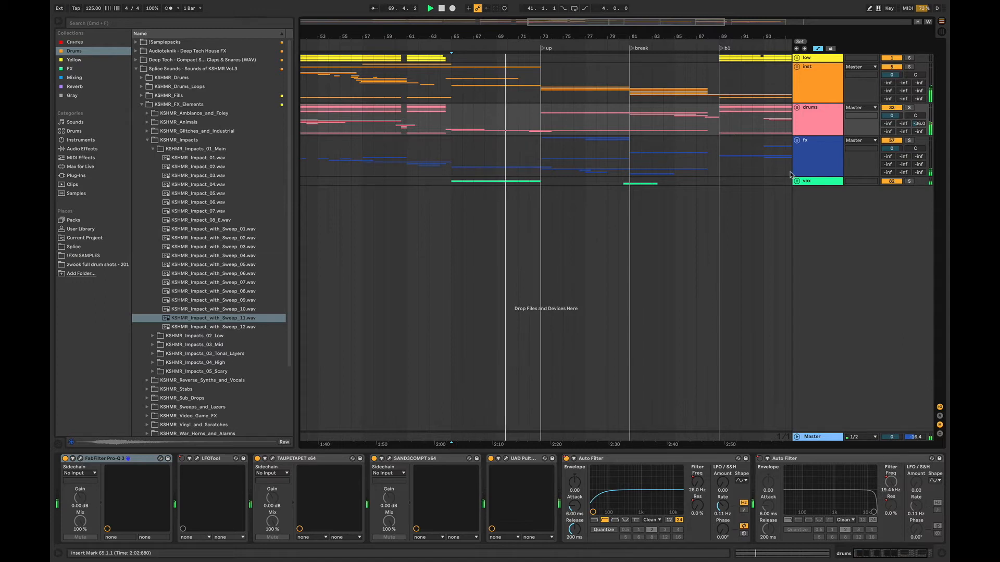
# - Review the fx group's breakdown clips during playback, fold its fx track, stop, and collapse the group
pyautogui.click(797, 141)
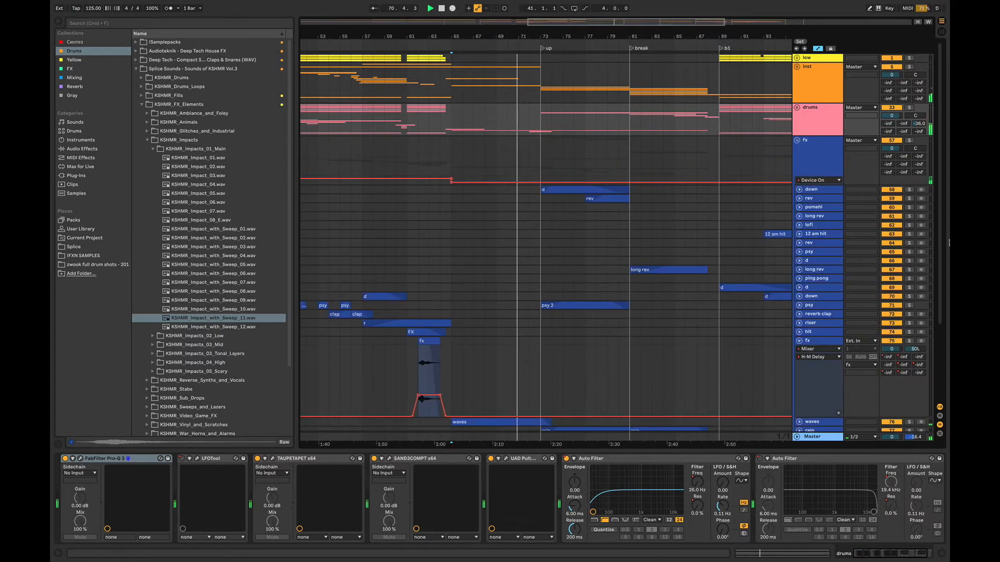
pyautogui.scroll(-4, 924, 323)
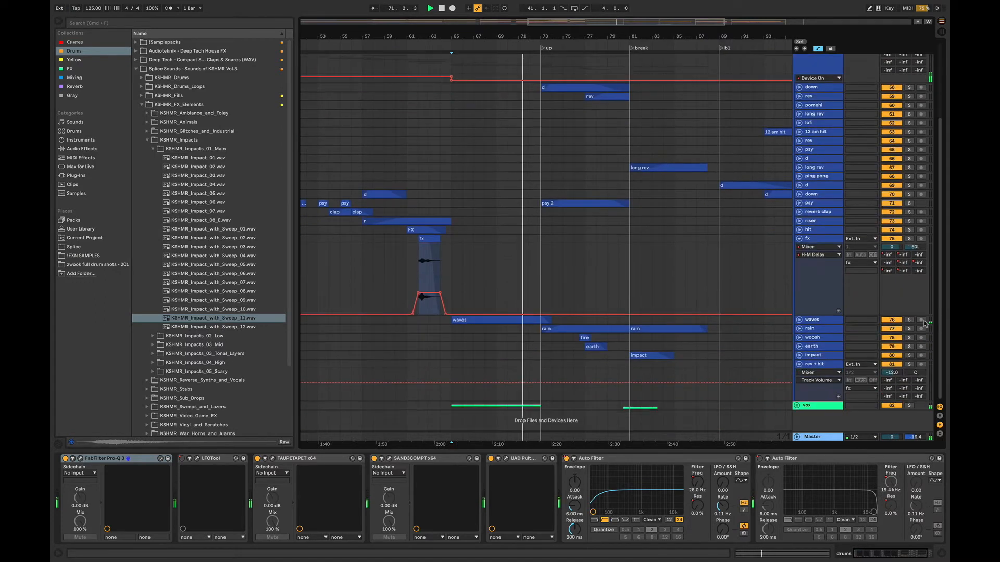
pyautogui.click(799, 240)
pyautogui.press('space')
pyautogui.scroll(4, 935, 208)
pyautogui.click(797, 140)
# - Expand the drums group, unfold the shaker track below big drums and solo it
pyautogui.click(797, 108)
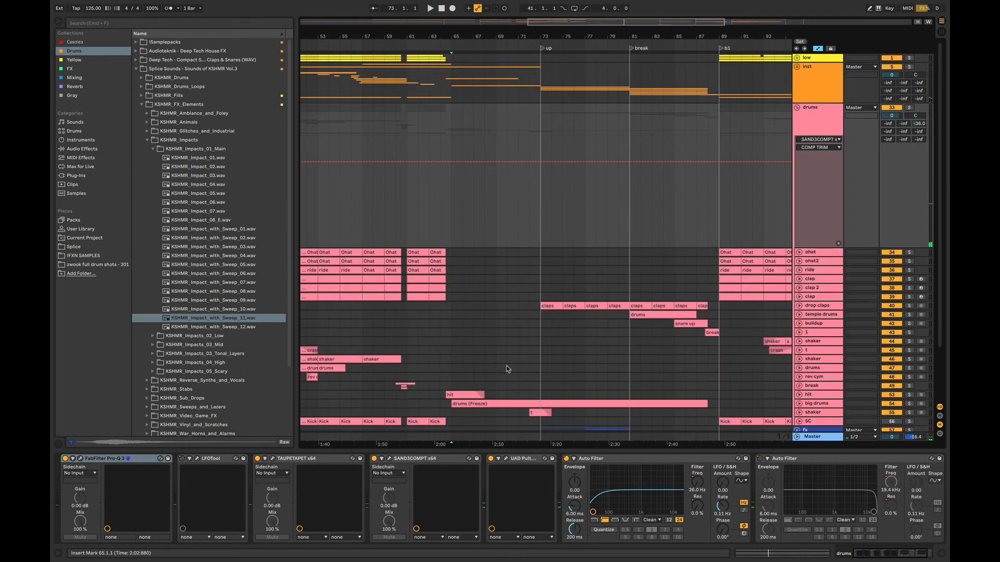
pyautogui.scroll(-3, 910, 371)
pyautogui.click(522, 348)
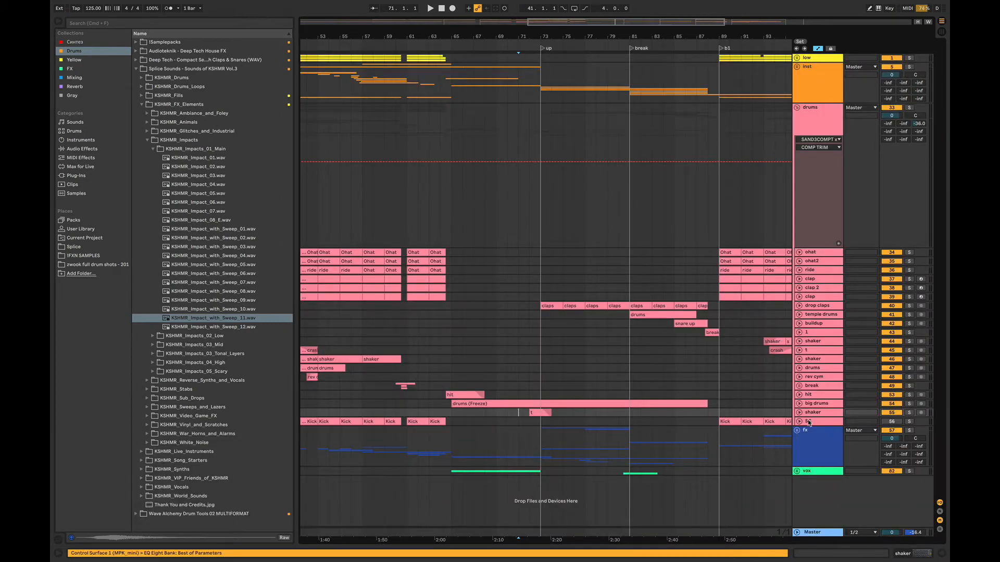
pyautogui.click(798, 413)
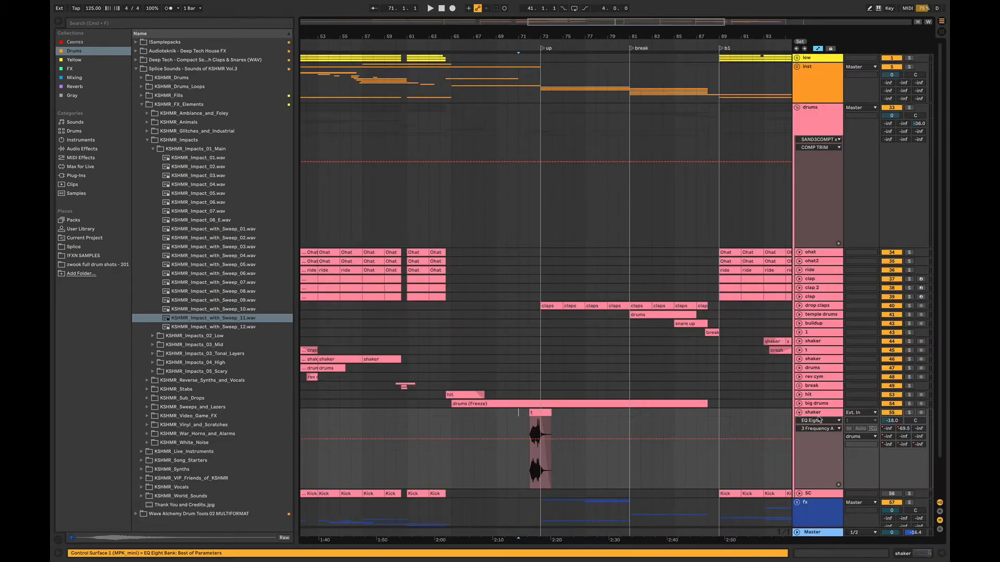
pyautogui.click(908, 414)
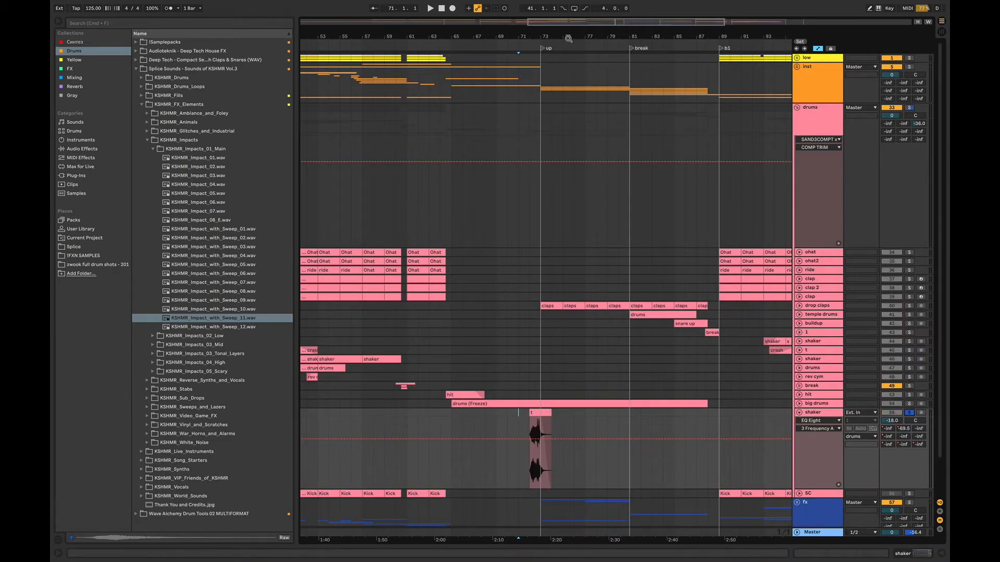
# - Zoom in on the breakdown, reduce the drums group's lane height and play the soloed shaker clip from bar 72
pyautogui.moveTo(655, 36); pyautogui.dragTo(653, 56)
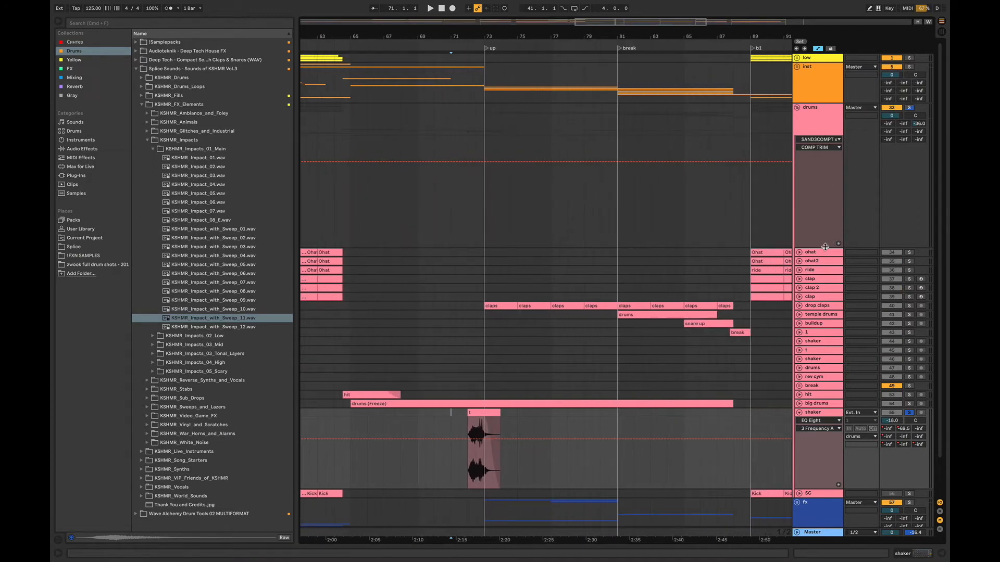
pyautogui.moveTo(825, 246); pyautogui.dragTo(825, 159)
pyautogui.press('space')
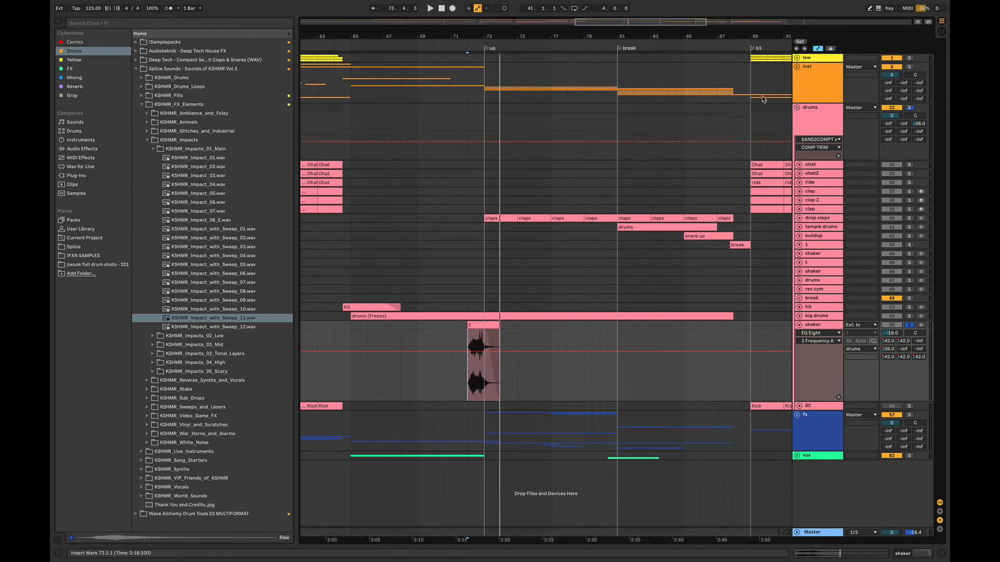
# - Collapse the drums group, expand the fx group, and unfold and solo its down track
pyautogui.click(794, 106)
pyautogui.click(797, 107)
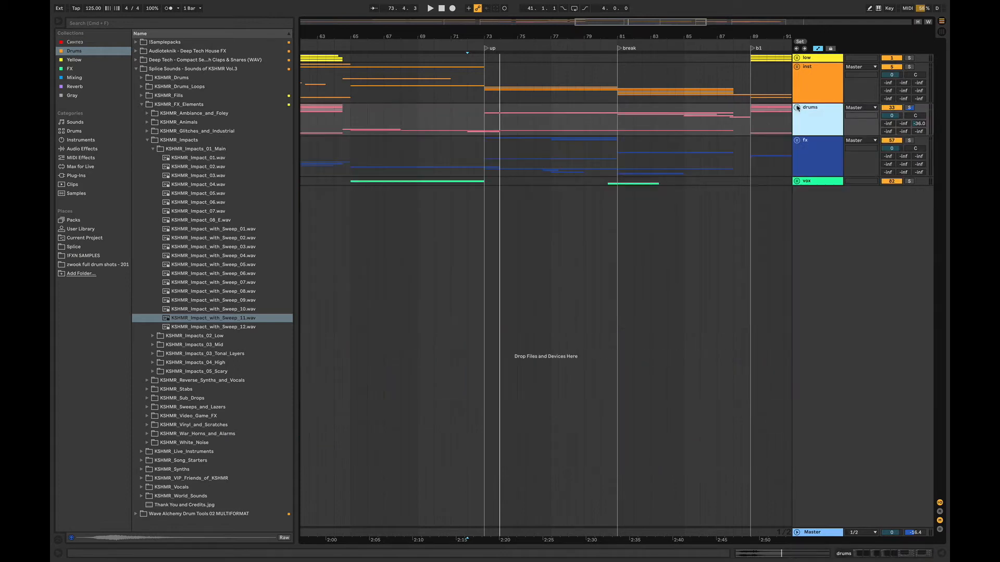
pyautogui.click(797, 140)
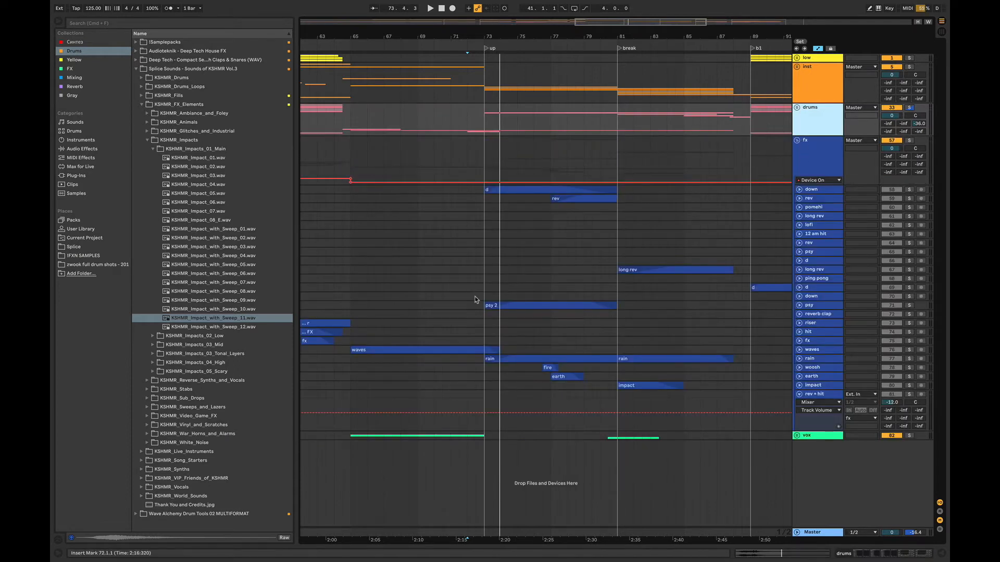
pyautogui.click(475, 314)
pyautogui.click(800, 189)
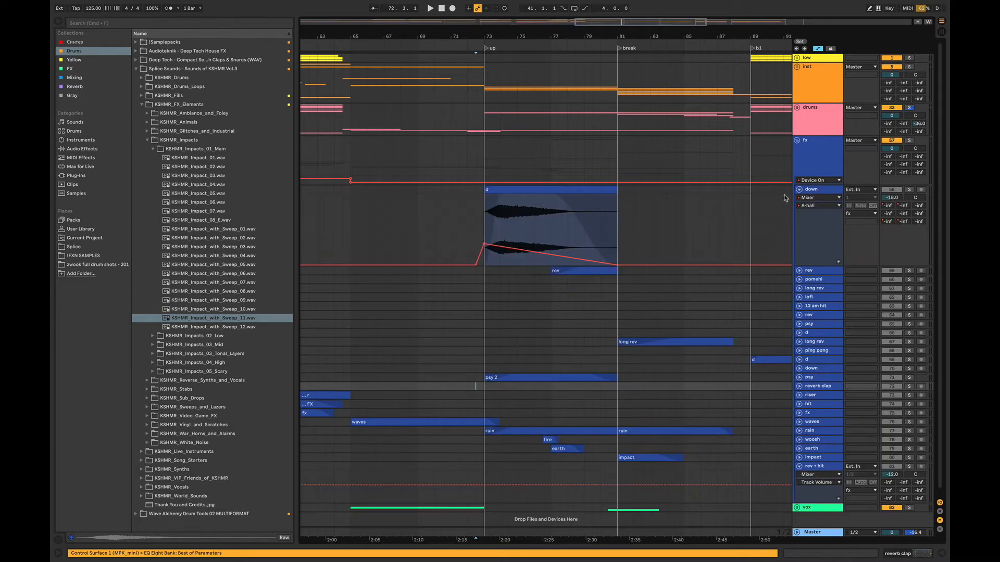
pyautogui.click(909, 190)
# - Play the soloed down clip from bar 73, widen the timeline view around the breakdown and stop playback
pyautogui.click(484, 224)
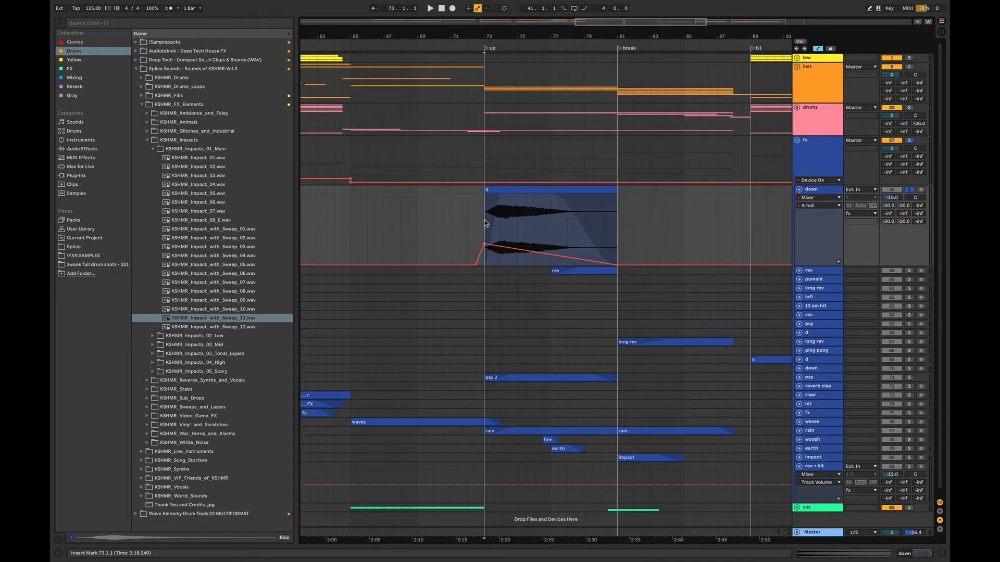
pyautogui.press('space')
pyautogui.scroll(-1, 853, 280)
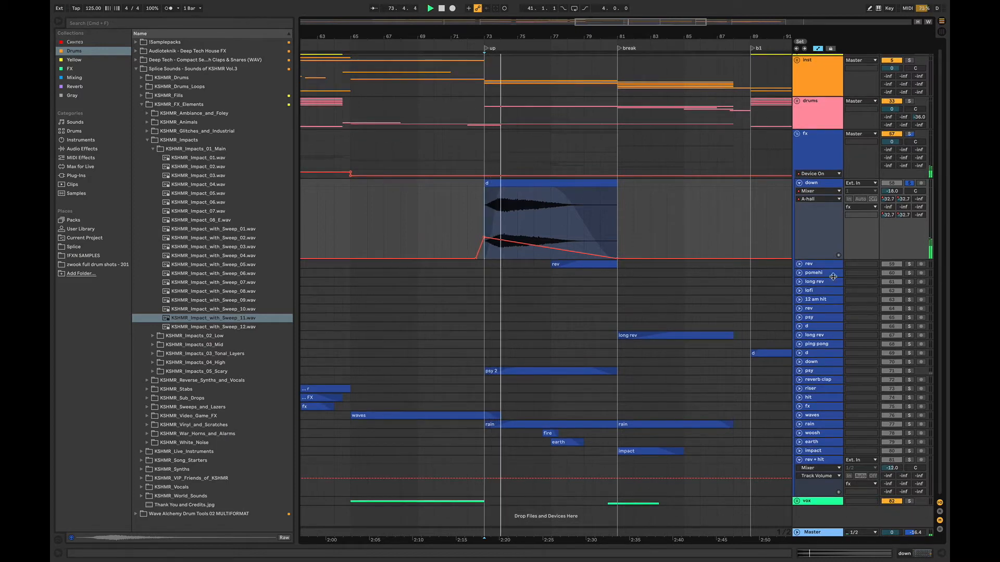
pyautogui.moveTo(608, 23); pyautogui.dragTo(603, 23)
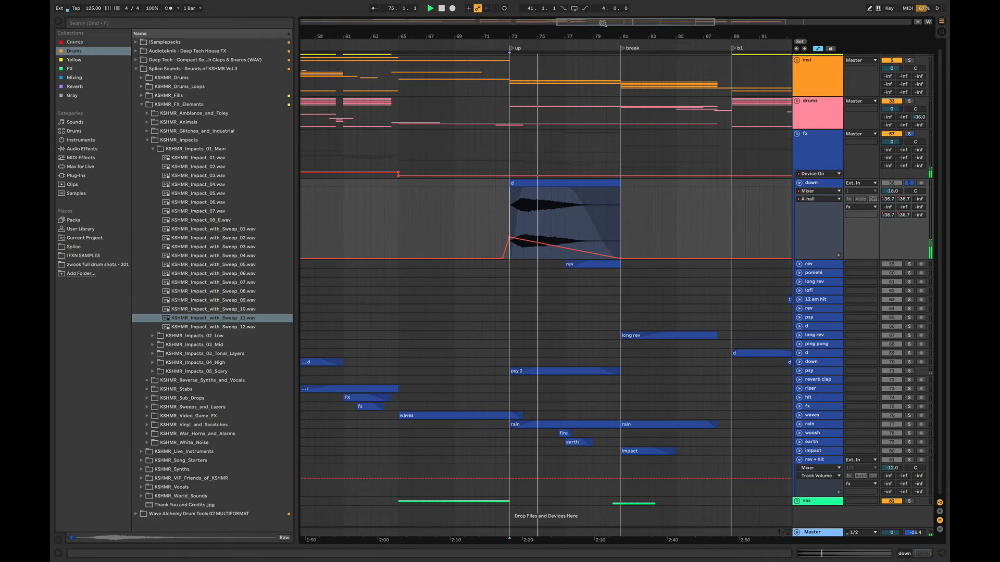
pyautogui.press('space')
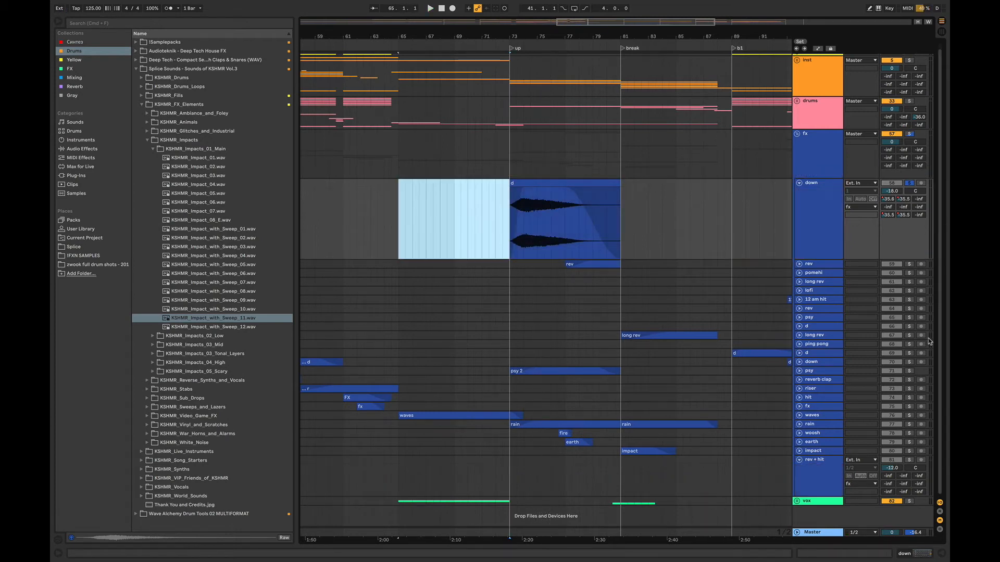
# - Unfold and solo the long rev track in the fx group and play its clip from bar 84
pyautogui.click(799, 335)
pyautogui.click(676, 365)
pyautogui.scroll(-1, 939, 374)
pyautogui.scroll(-3, 940, 374)
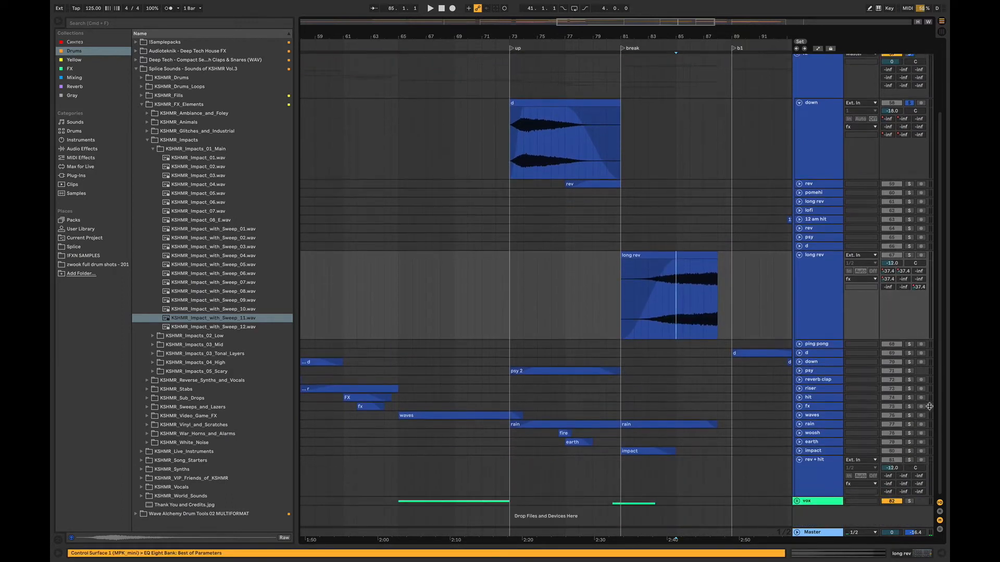
pyautogui.click(662, 306)
pyautogui.press('space')
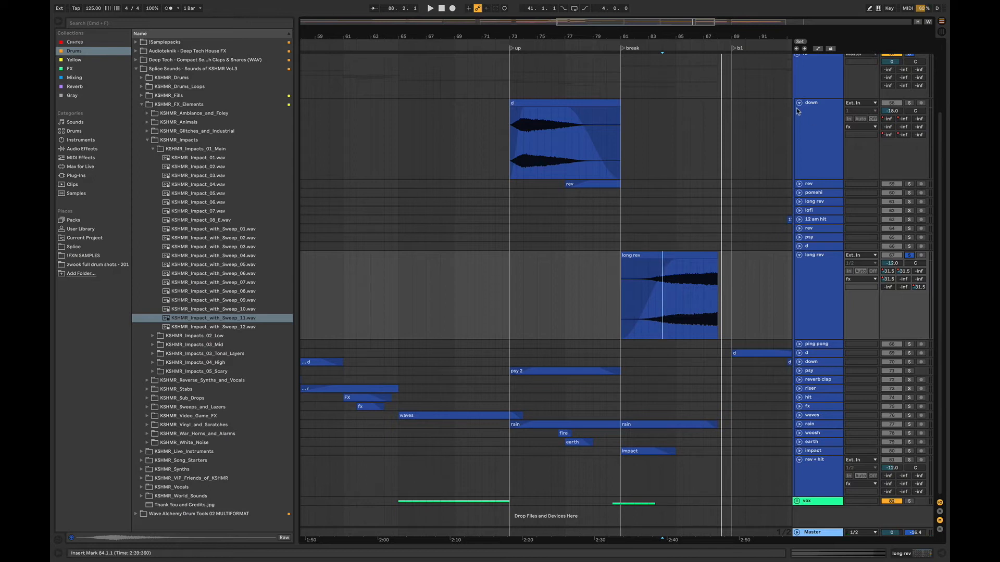
# - Collapse the fx group, zoom in on the breakdown and expand the drums group
pyautogui.click(797, 141)
pyautogui.moveTo(538, 36); pyautogui.dragTo(346, 50)
pyautogui.click(796, 108)
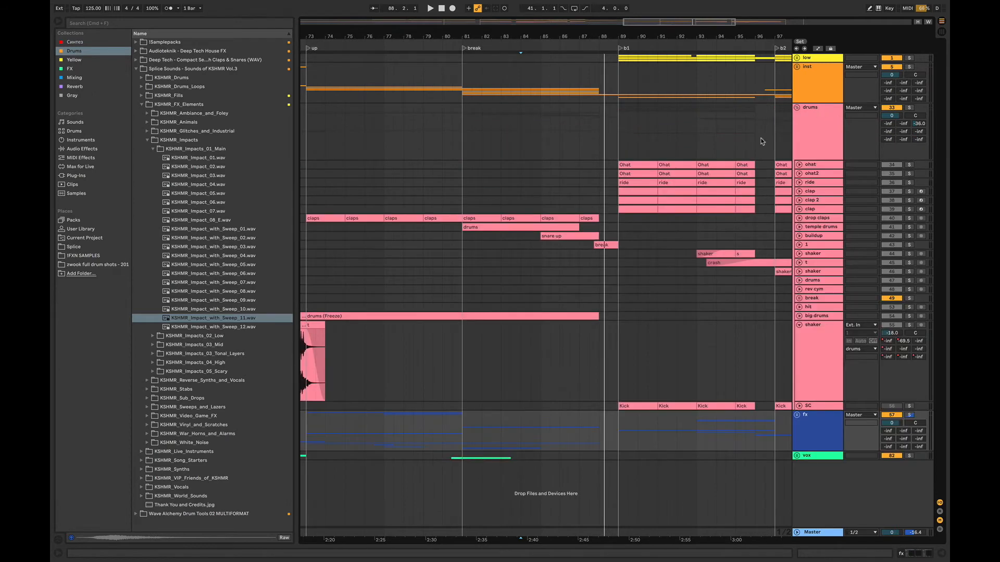
# - Unfold and solo track 1 in the drums group and play its break clip from just before bar 88
pyautogui.click(799, 245)
pyautogui.click(589, 266)
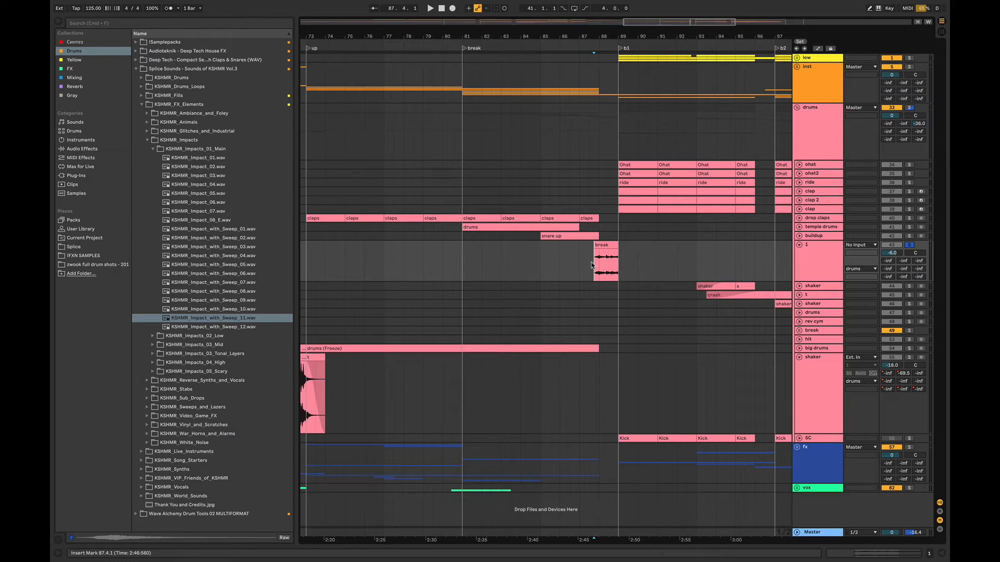
pyautogui.press('space')
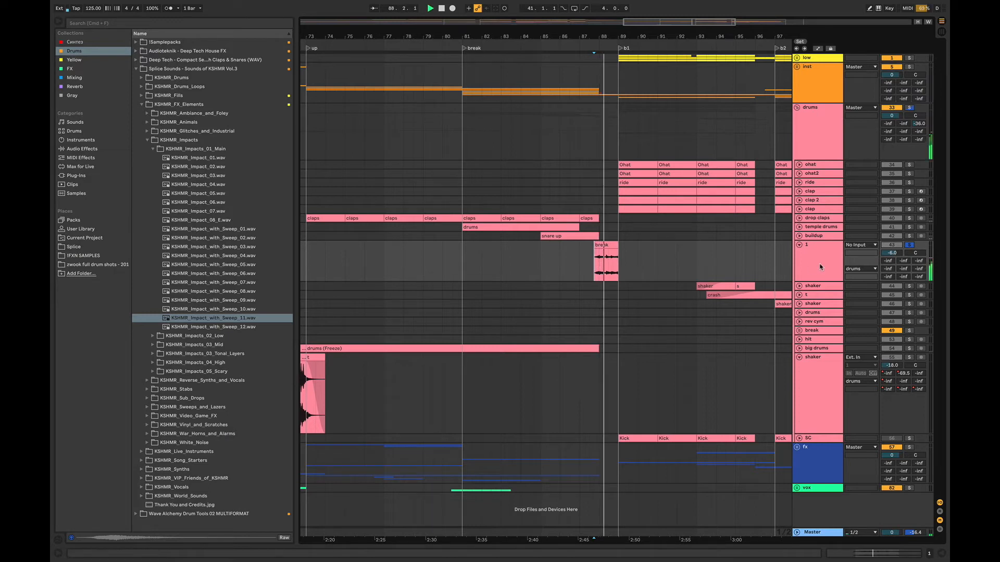
pyautogui.press('space')
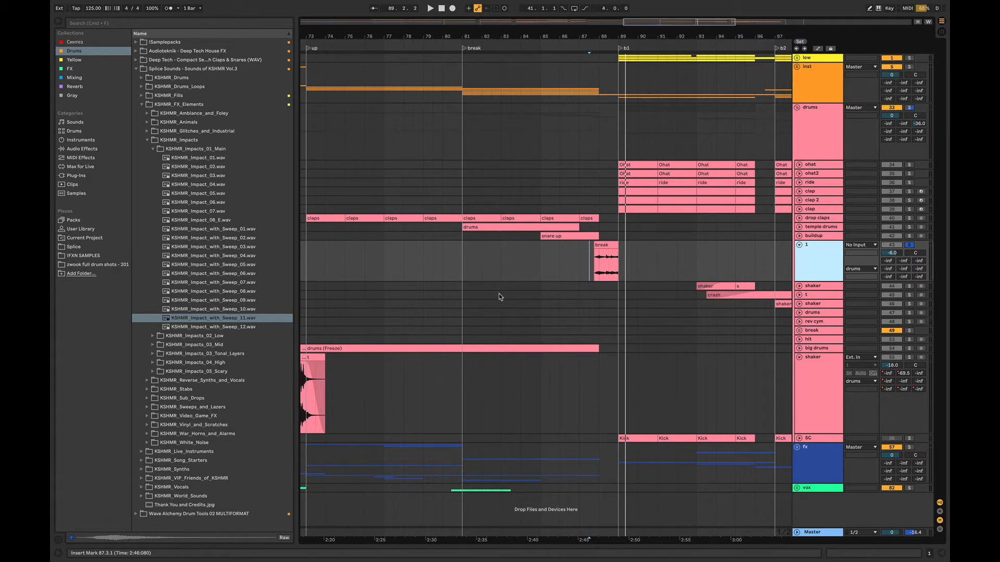
# - Fold track 1, unfold and solo the temple drums track, and set the playback start at bar 81
pyautogui.click(799, 243)
pyautogui.click(799, 227)
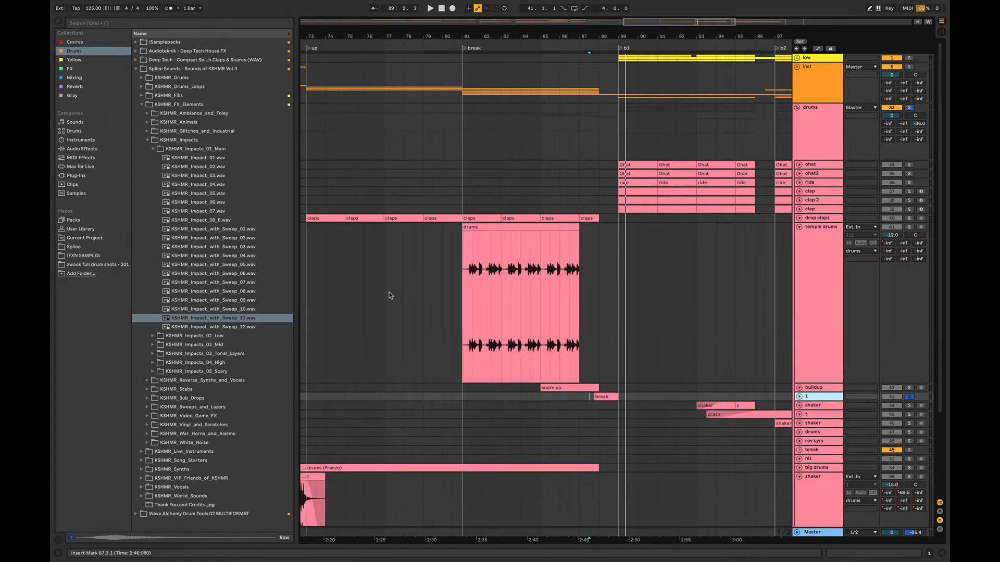
pyautogui.click(465, 285)
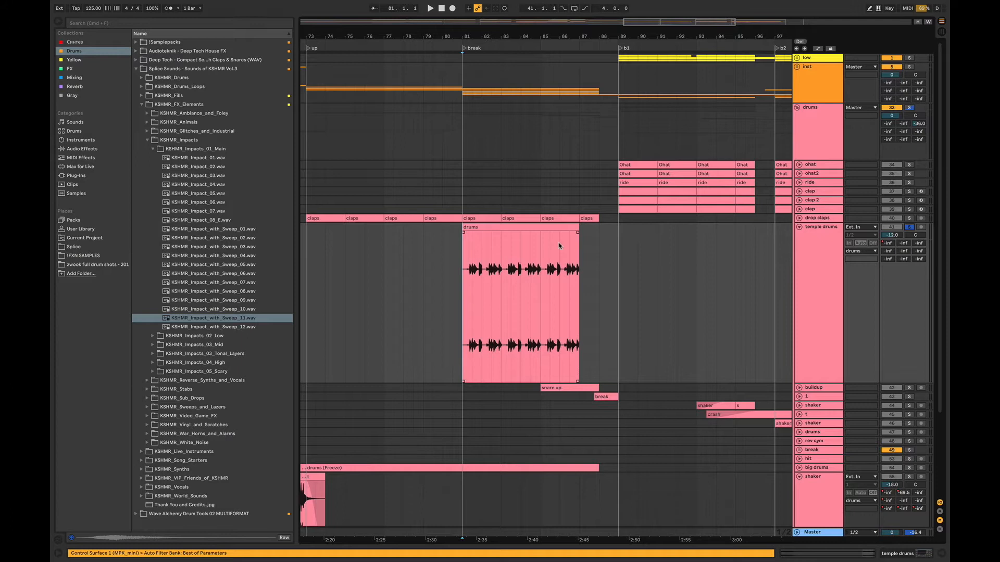
pyautogui.moveTo(657, 29); pyautogui.dragTo(635, 78)
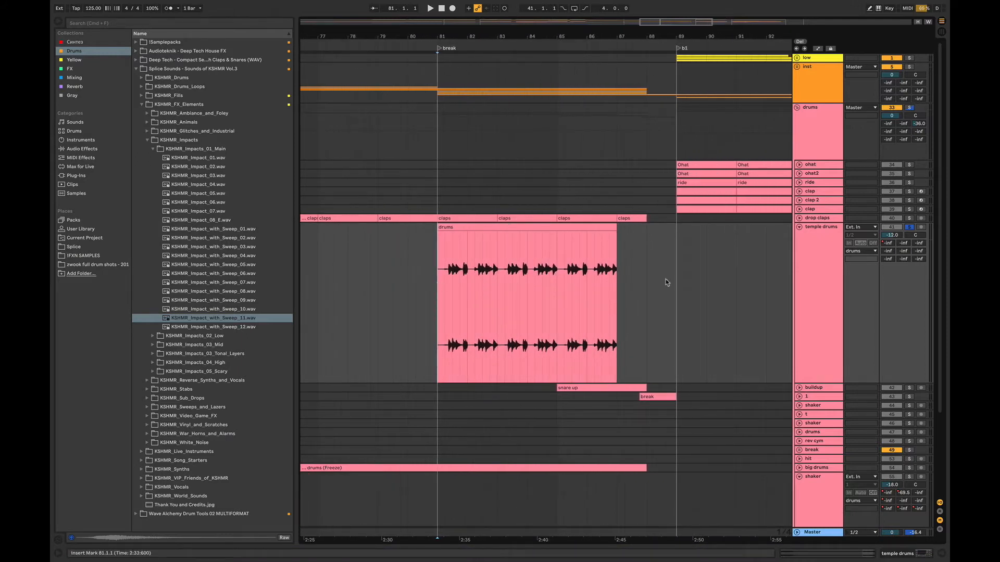
# - Solo the whole drums group and play the breakdown drums from bar 81
pyautogui.click(910, 108)
pyautogui.scroll(-1, 942, 155)
pyautogui.scroll(-1, 942, 155)
pyautogui.press('space')
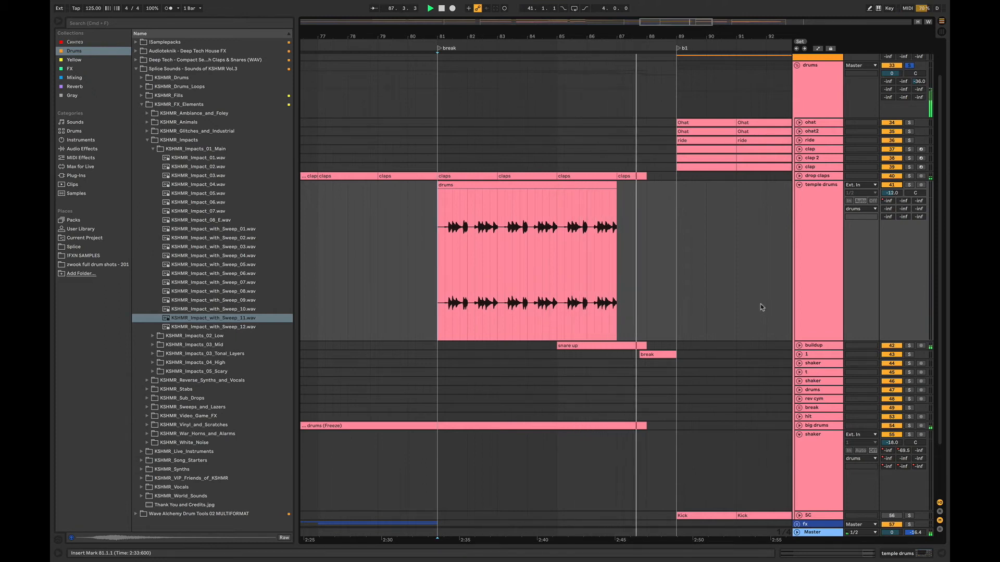
# - Fold the temple drums track, unfold and solo the buildup track, and play its snare up clip from bar 85
pyautogui.click(800, 185)
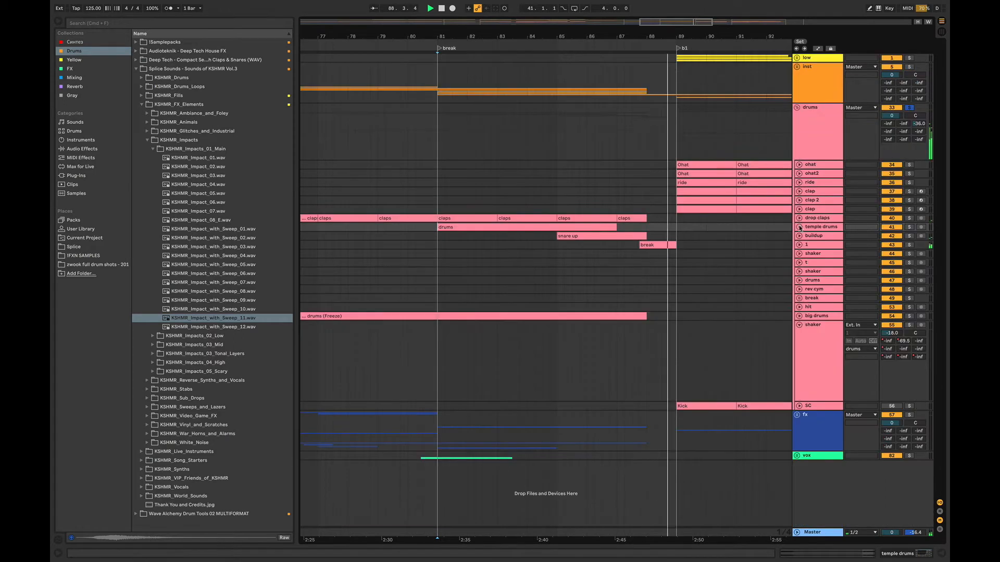
pyautogui.click(800, 236)
pyautogui.press('space')
pyautogui.click(559, 276)
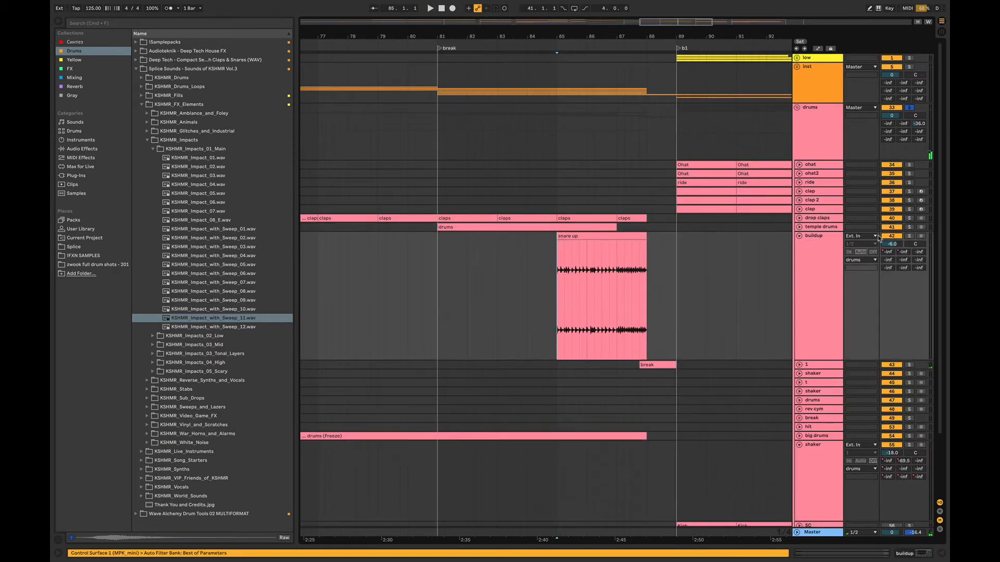
pyautogui.click(912, 236)
pyautogui.press('space')
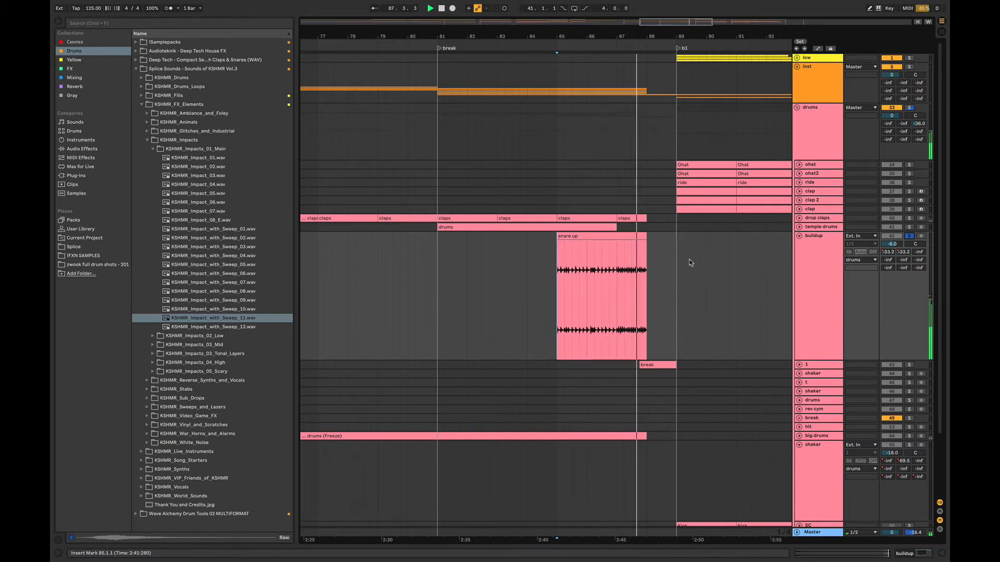
# - Stop playback, inspect the snare up clip's sample and warp settings, and fold the buildup track
pyautogui.press('space')
pyautogui.doubleClick(632, 237)
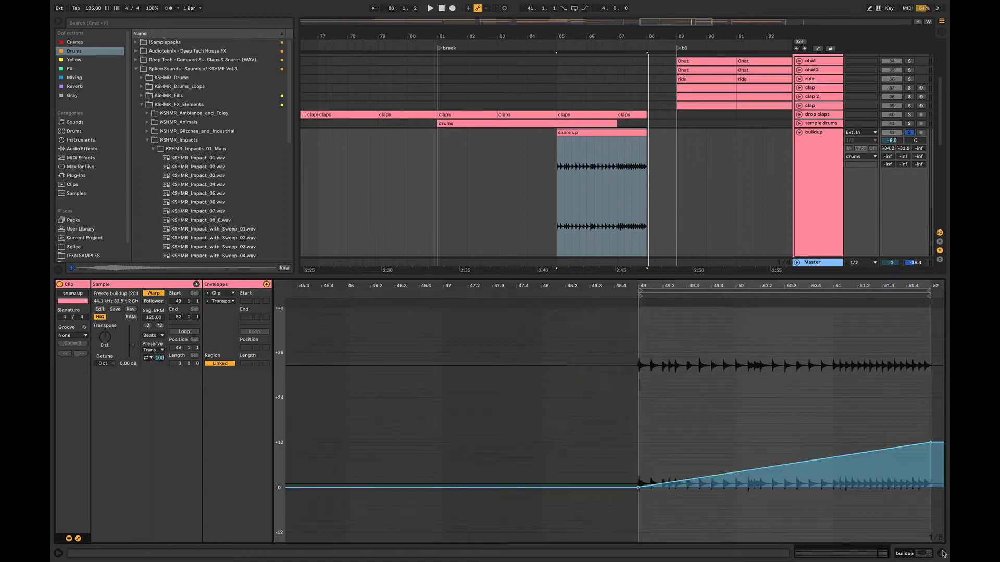
pyautogui.click(942, 553)
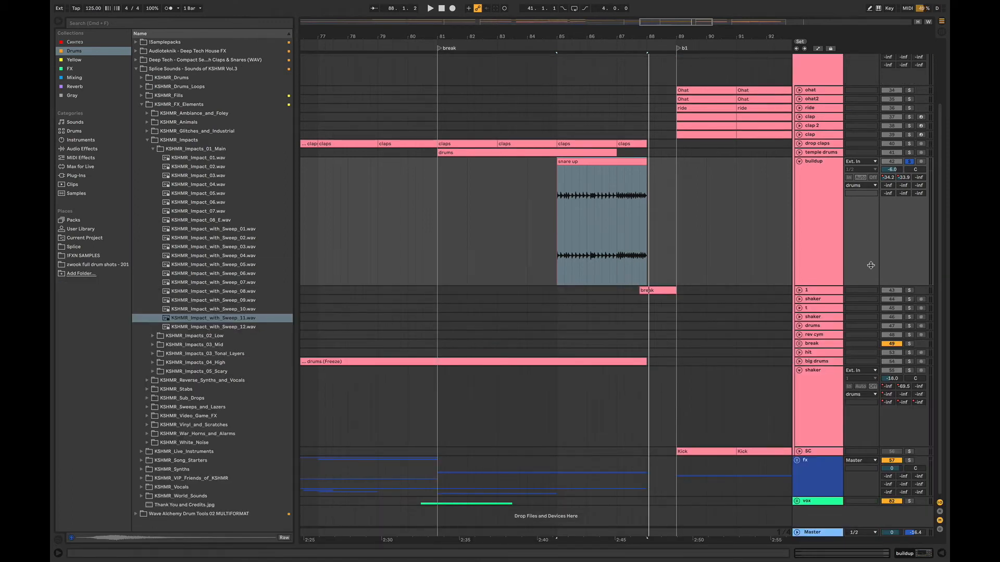
pyautogui.click(800, 163)
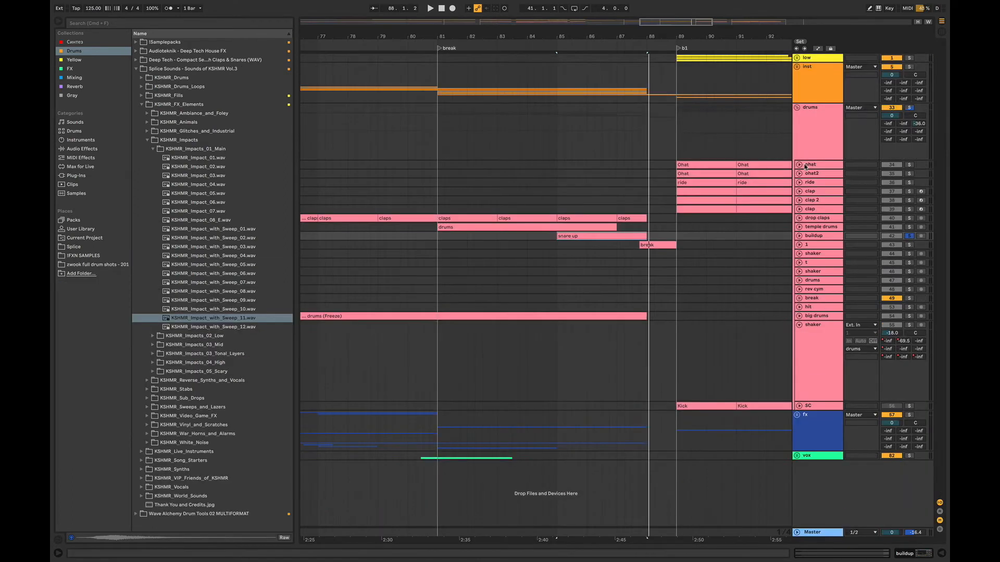
# - Collapse the drums group, expand the inst group, and set the playback start at bar 73 on a wider timeline
pyautogui.click(797, 108)
pyautogui.click(796, 67)
pyautogui.moveTo(699, 25); pyautogui.dragTo(694, 23)
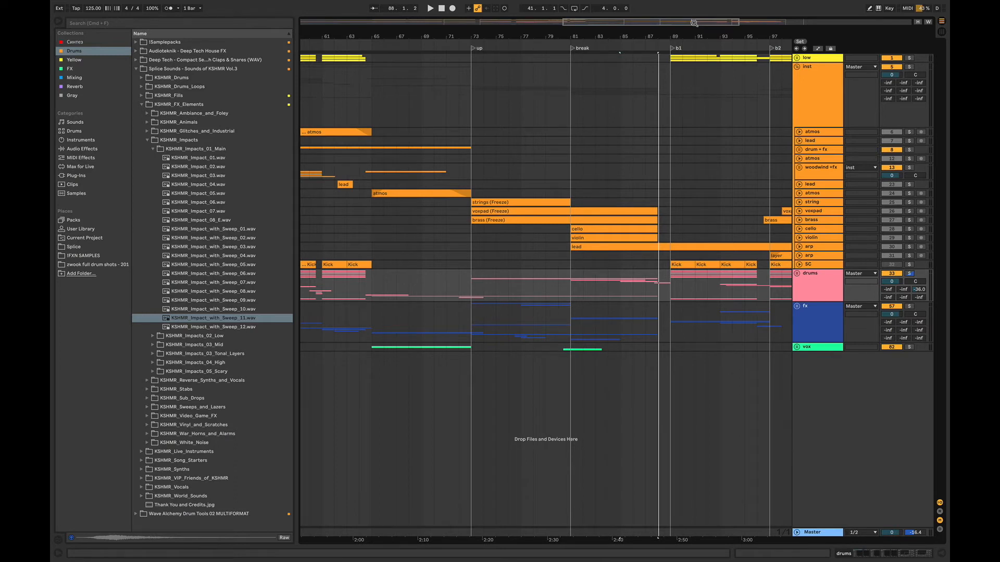
pyautogui.click(475, 232)
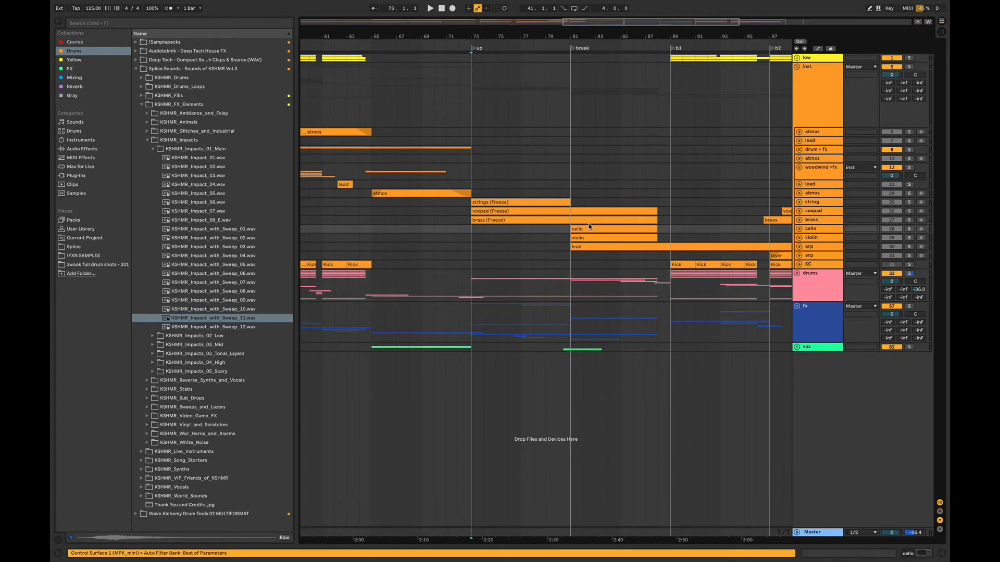
# - Clear the drums solo and play the full mix from bar 73 through the buildup into the breakdown
pyautogui.click(910, 274)
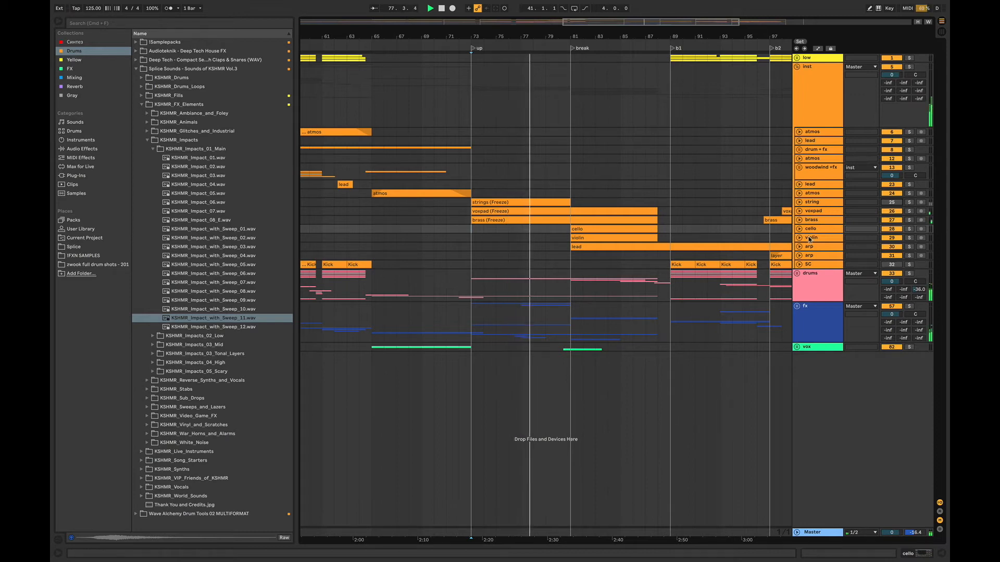
pyautogui.press('space')
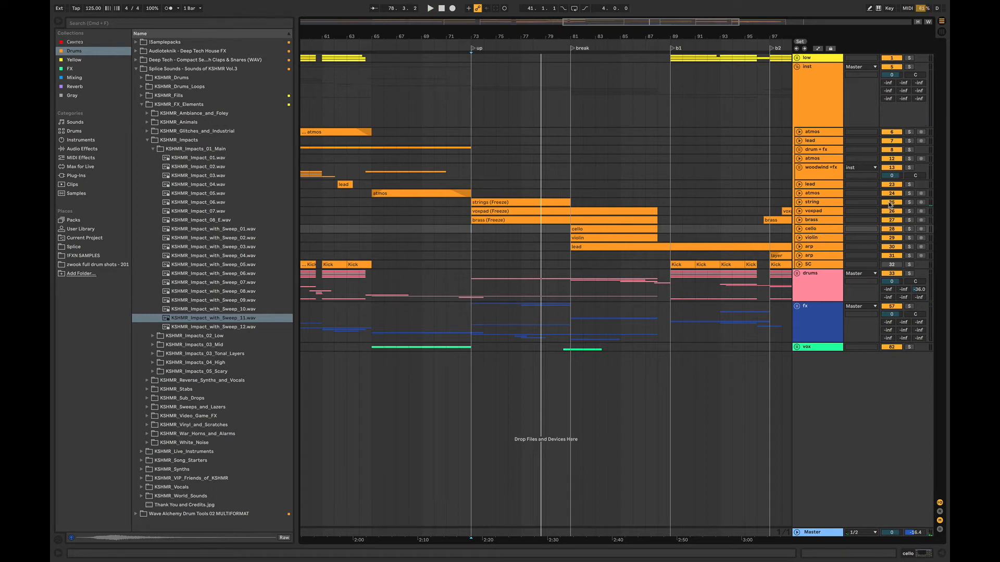
pyautogui.press('space')
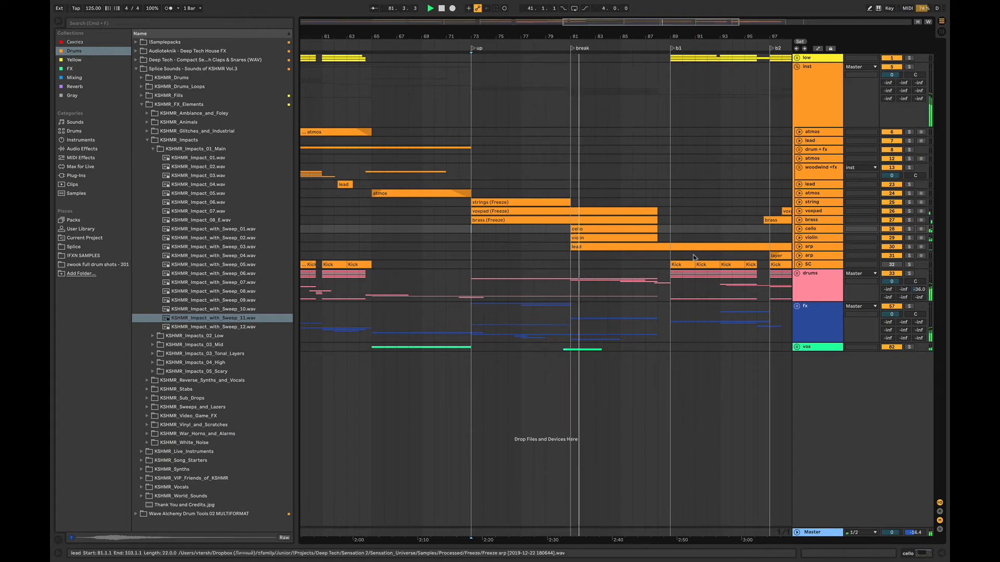
# - Unfold and solo the cello and violin tracks, play them from bar 81, and add the string track to the solo
pyautogui.click(800, 229)
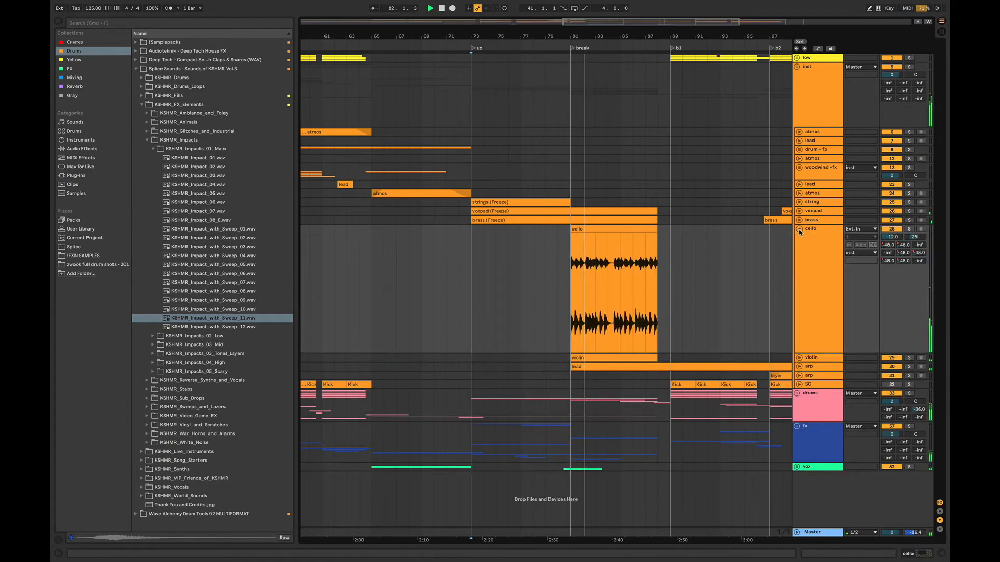
pyautogui.click(909, 229)
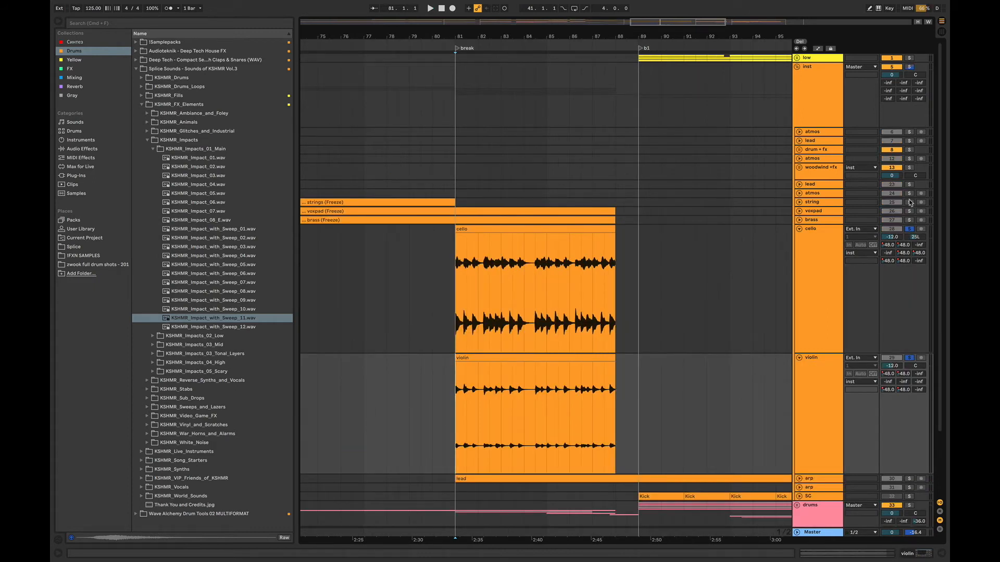
pyautogui.press('space')
pyautogui.click(909, 202)
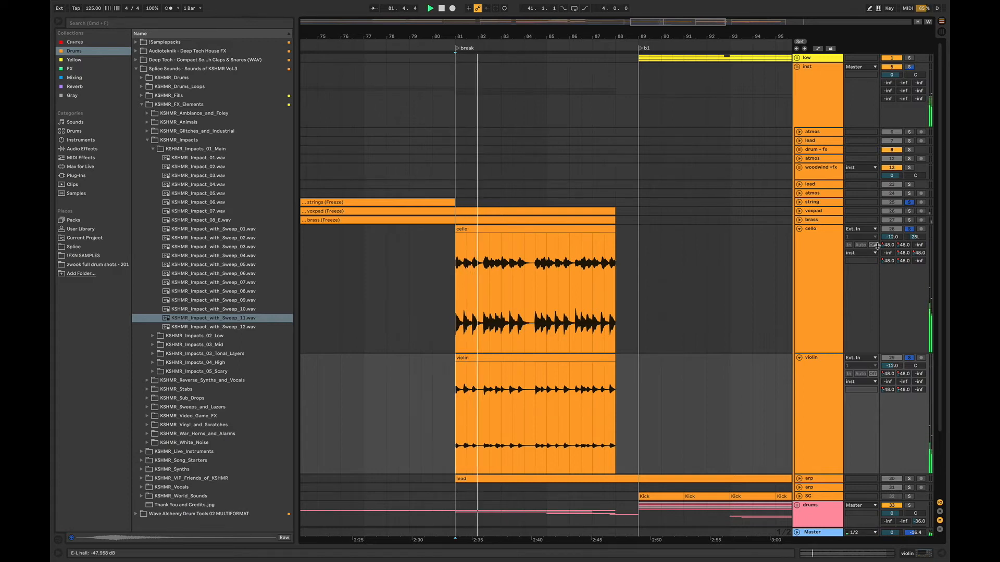
pyautogui.click(799, 202)
pyautogui.click(799, 202)
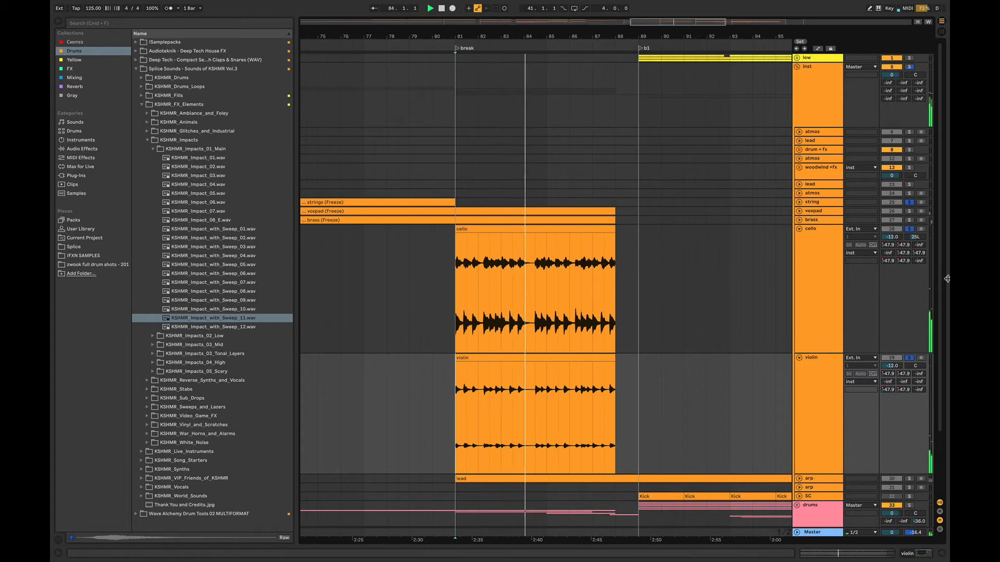
# - Fold the cello and violin tracks, unfold the arp track with the lead clip, and set the playback start at bar 81
pyautogui.scroll(-2, 943, 292)
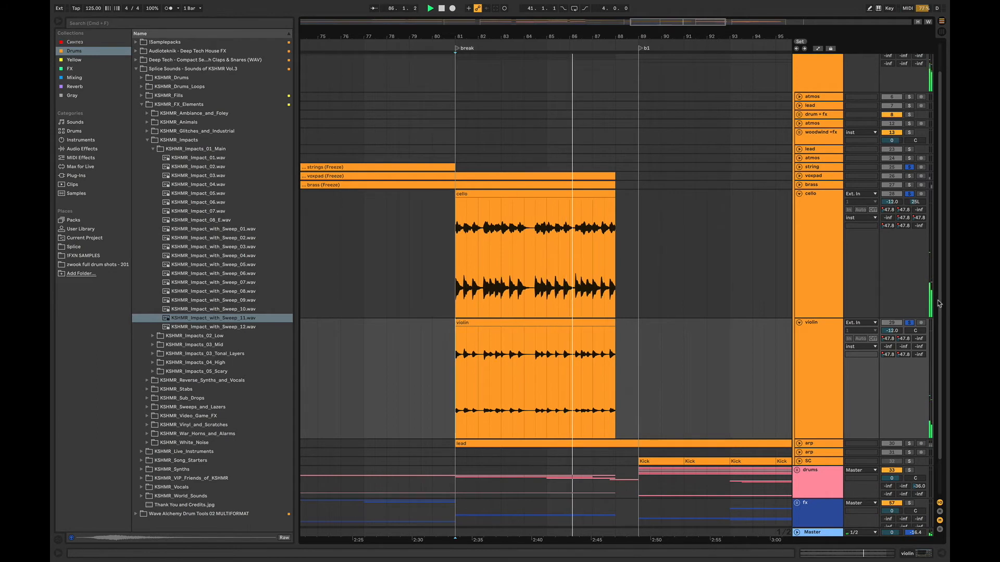
pyautogui.scroll(-2, 930, 352)
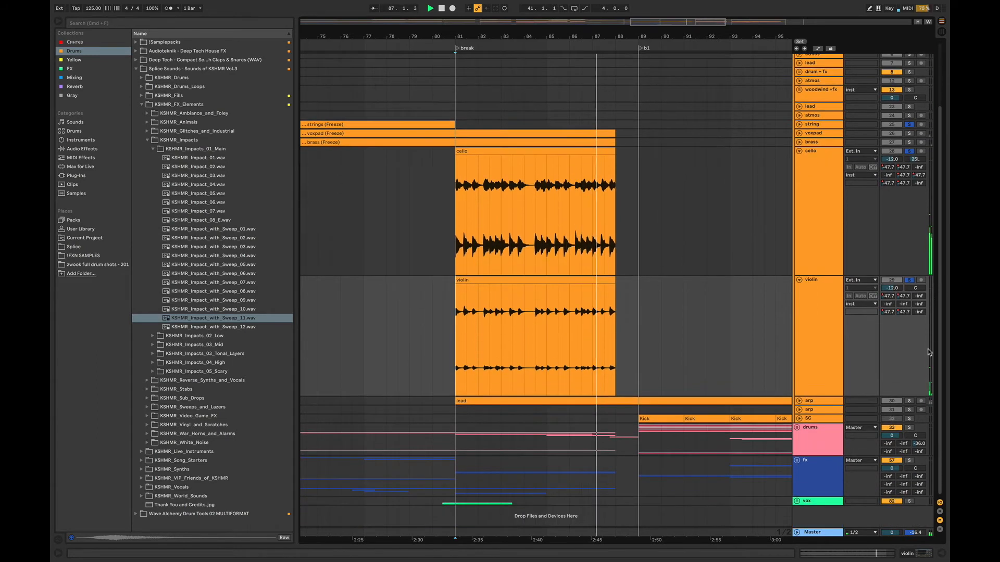
pyautogui.click(800, 151)
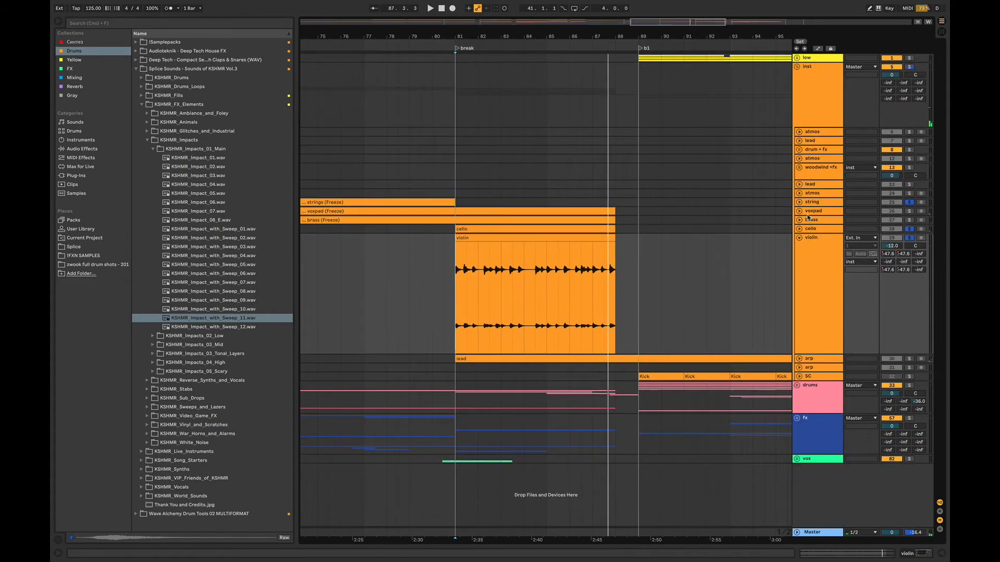
pyautogui.click(799, 238)
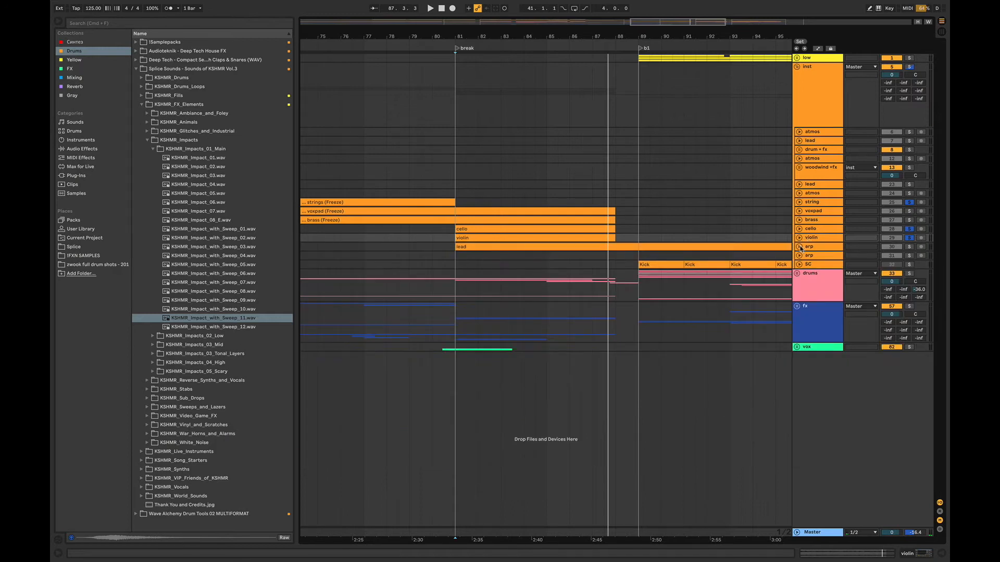
pyautogui.click(799, 247)
pyautogui.click(451, 298)
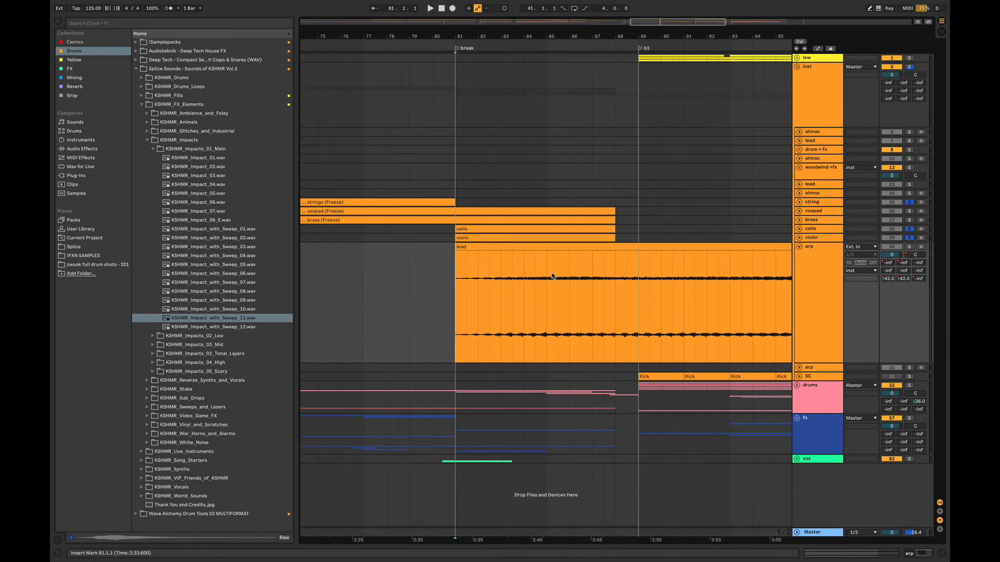
# - Solo the arp track, play its lead clip from bar 85, clear the solo to hear the full mix, and fold the track
pyautogui.moveTo(647, 25); pyautogui.dragTo(626, 13)
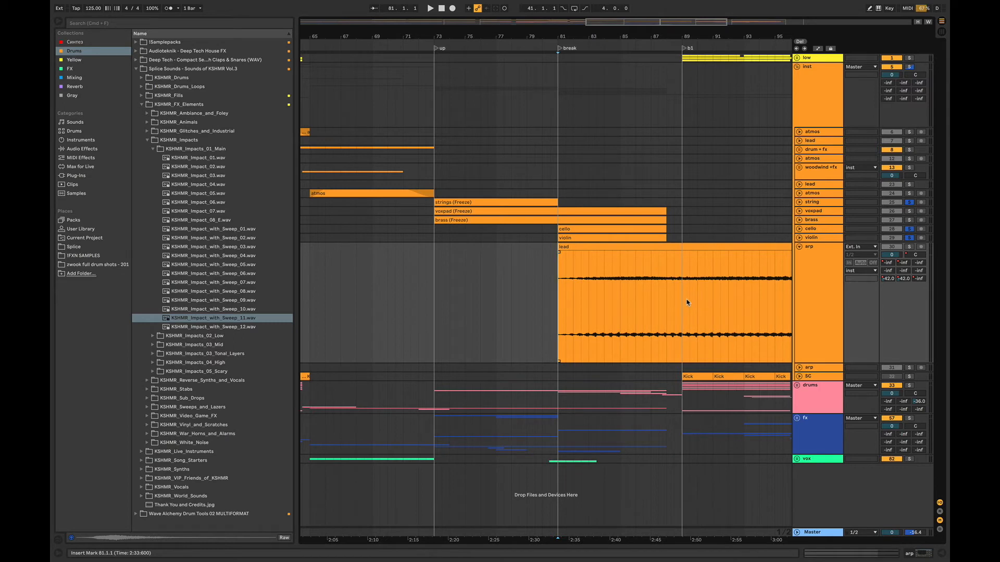
pyautogui.moveTo(611, 26); pyautogui.dragTo(655, 24)
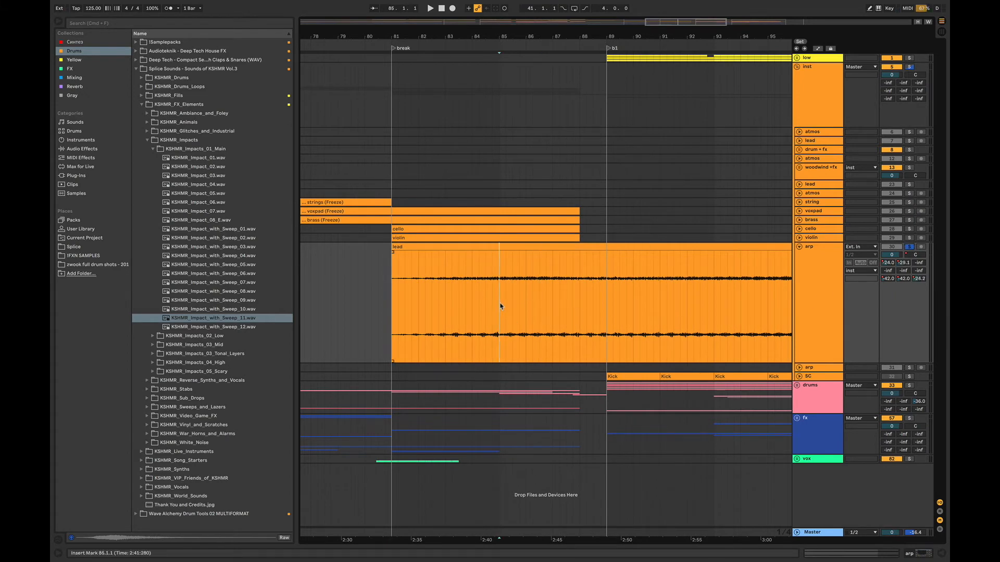
pyautogui.press('space')
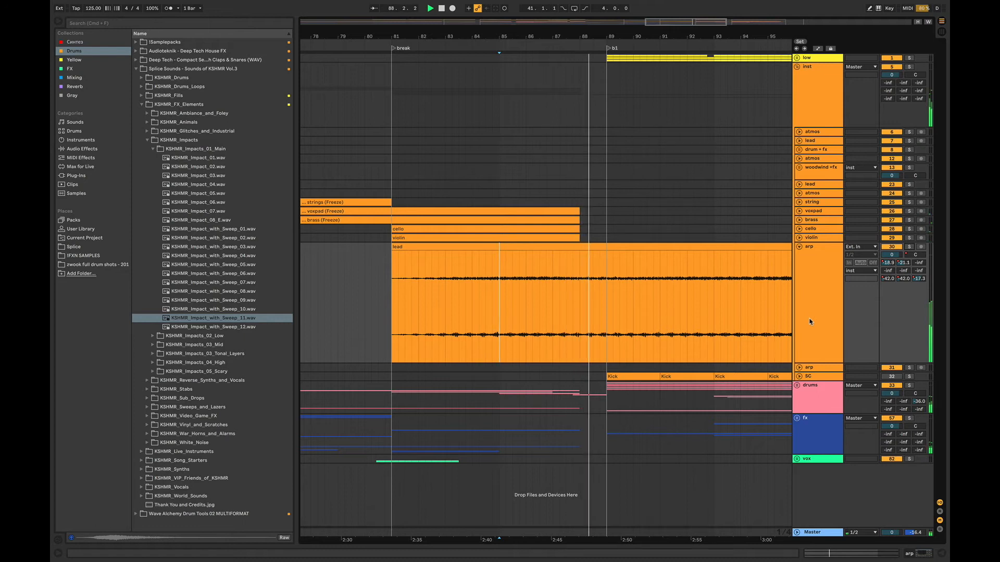
pyautogui.moveTo(686, 23); pyautogui.dragTo(685, 4)
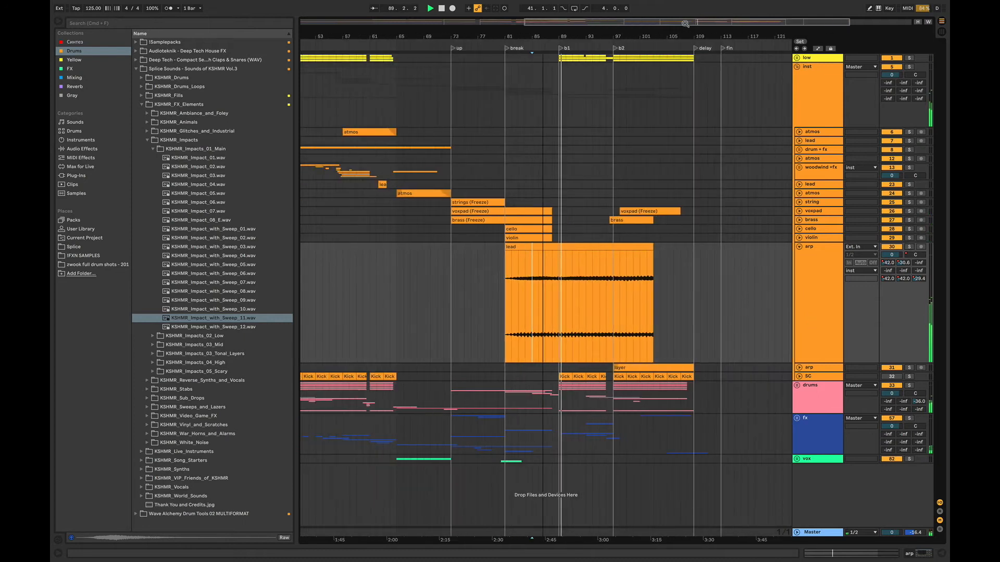
pyautogui.click(799, 247)
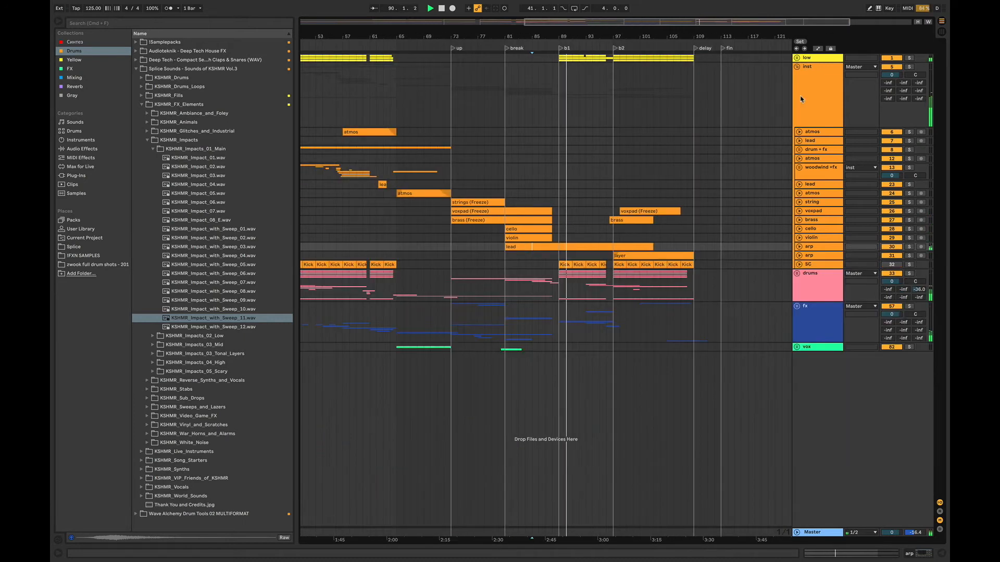
# - Fold the inst group, switch to the 120 BPM project, and play its transition into the breakdown from bar 39.3
pyautogui.click(797, 67)
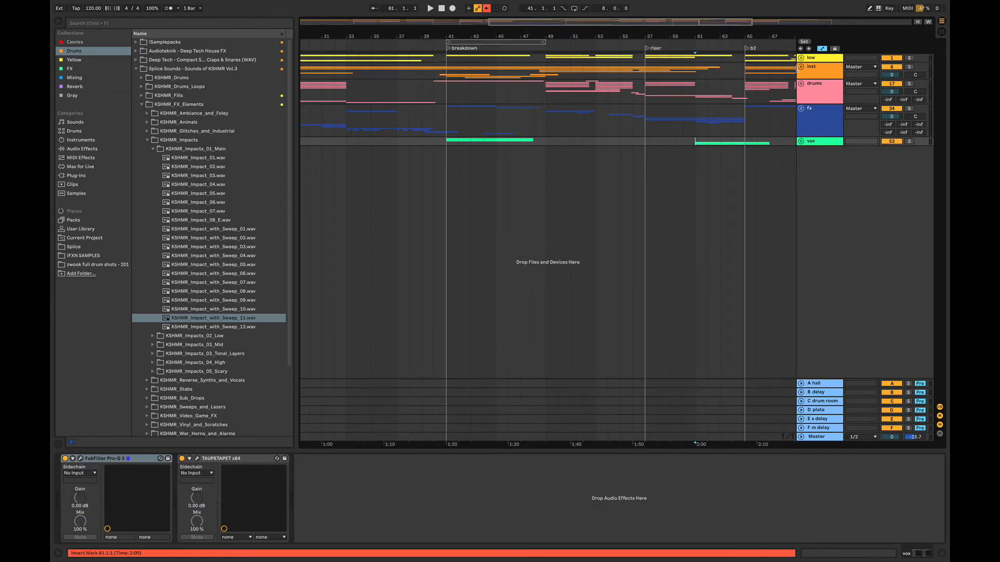
pyautogui.click(436, 116)
pyautogui.moveTo(513, 25); pyautogui.dragTo(521, 131)
pyautogui.press('space')
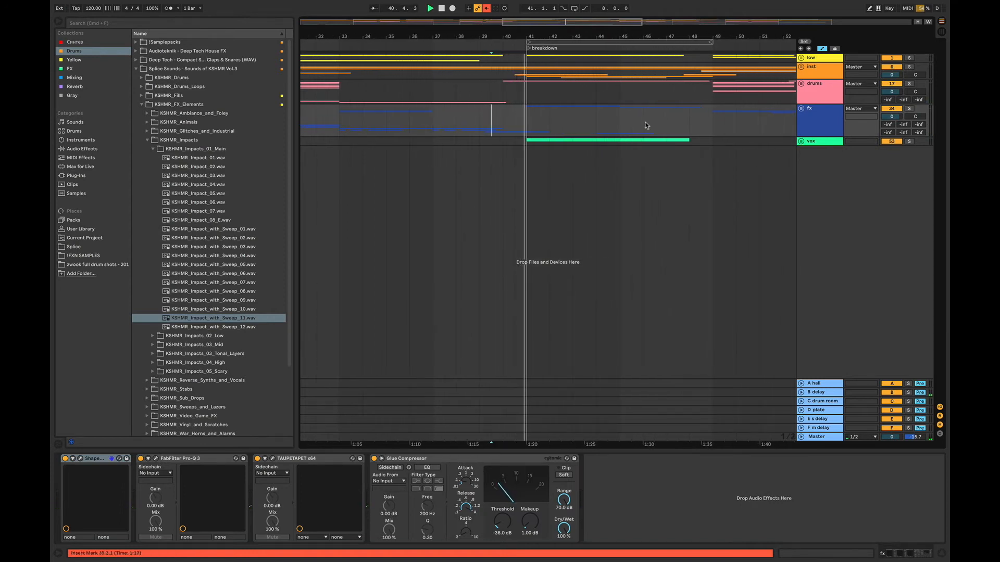
pyautogui.moveTo(498, 37); pyautogui.dragTo(398, 30)
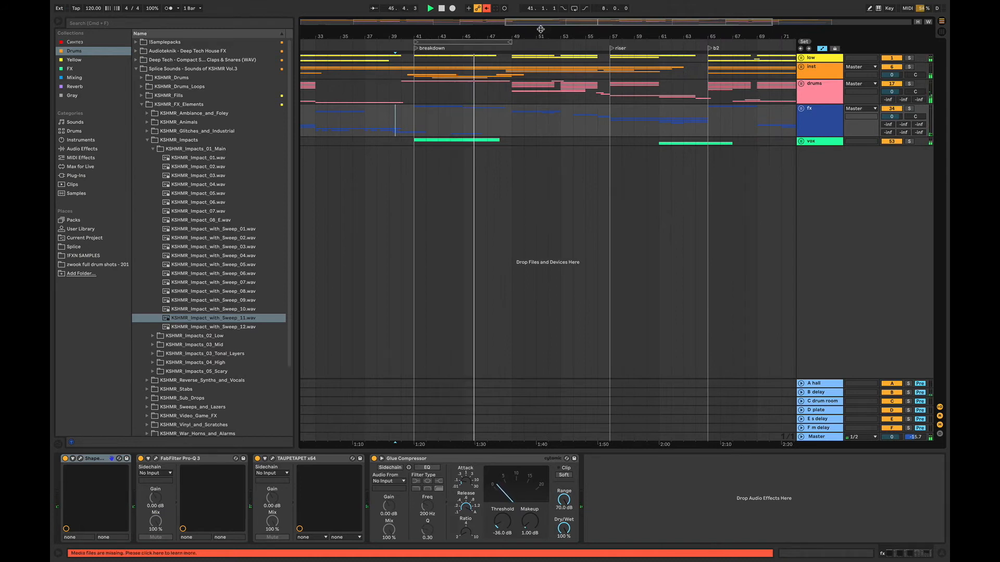
pyautogui.scroll(5, 403, 122)
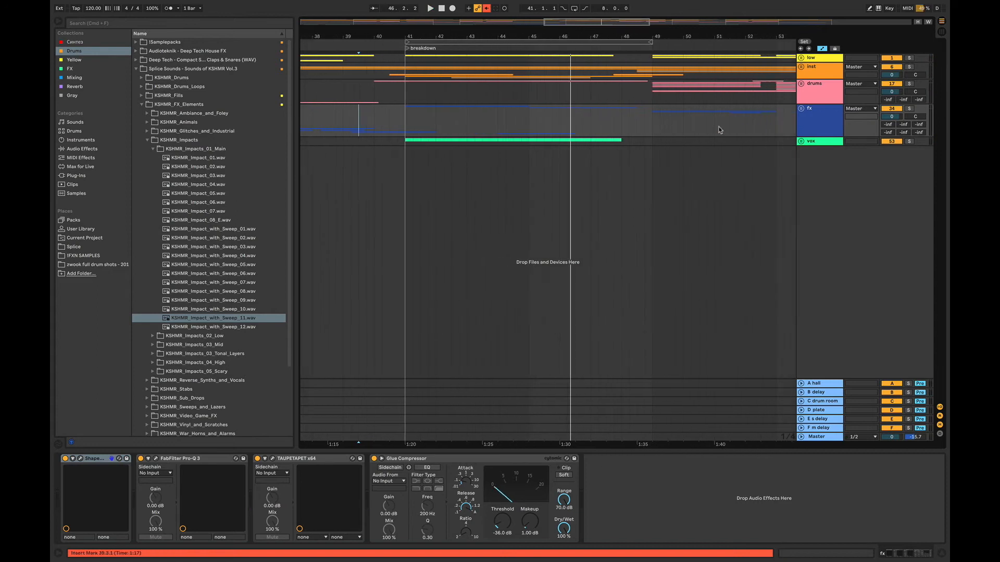
# - Unfold the big drums track in the drums group, solo it, and play it from bar 41
pyautogui.click(802, 83)
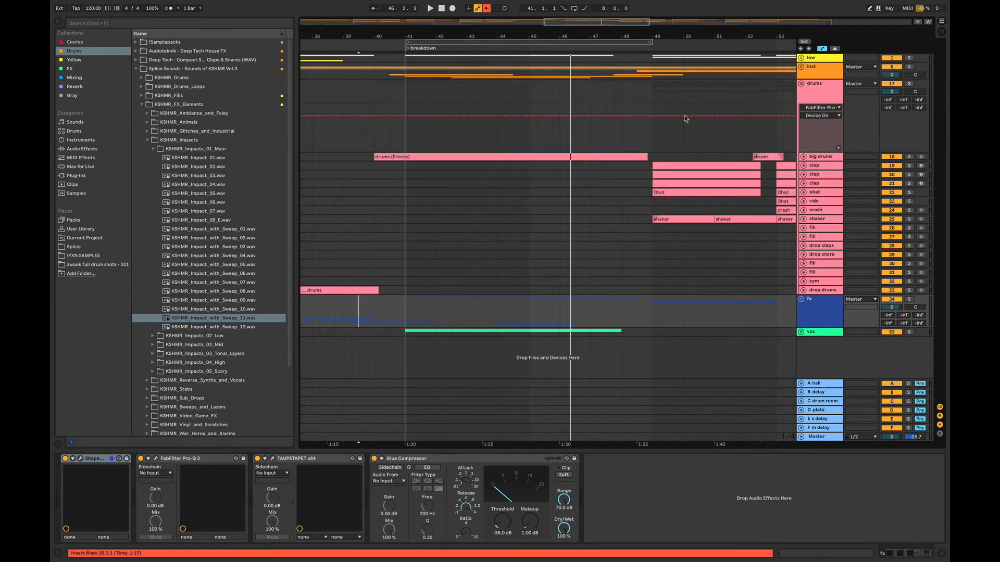
pyautogui.click(372, 165)
pyautogui.click(944, 556)
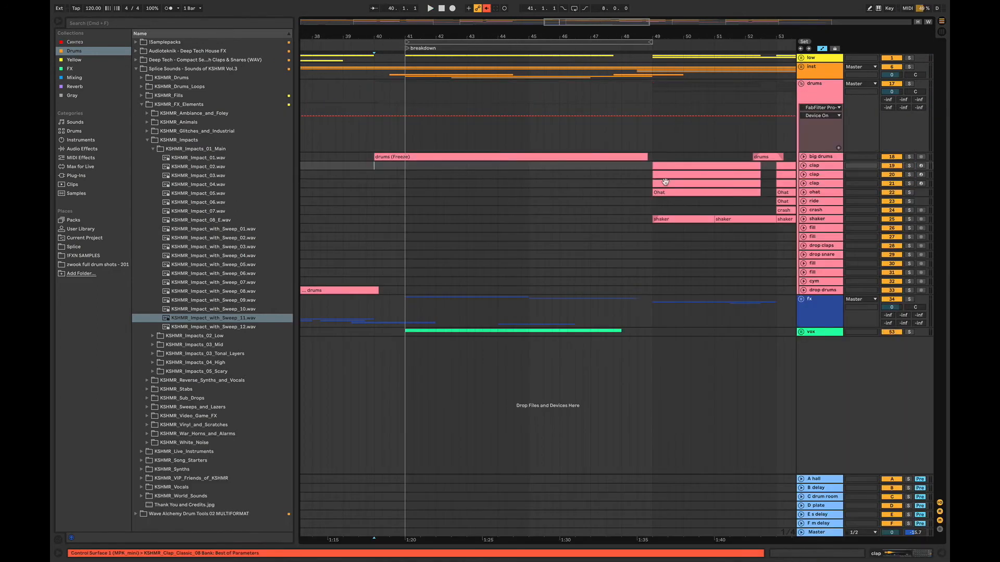
pyautogui.click(804, 157)
pyautogui.click(908, 157)
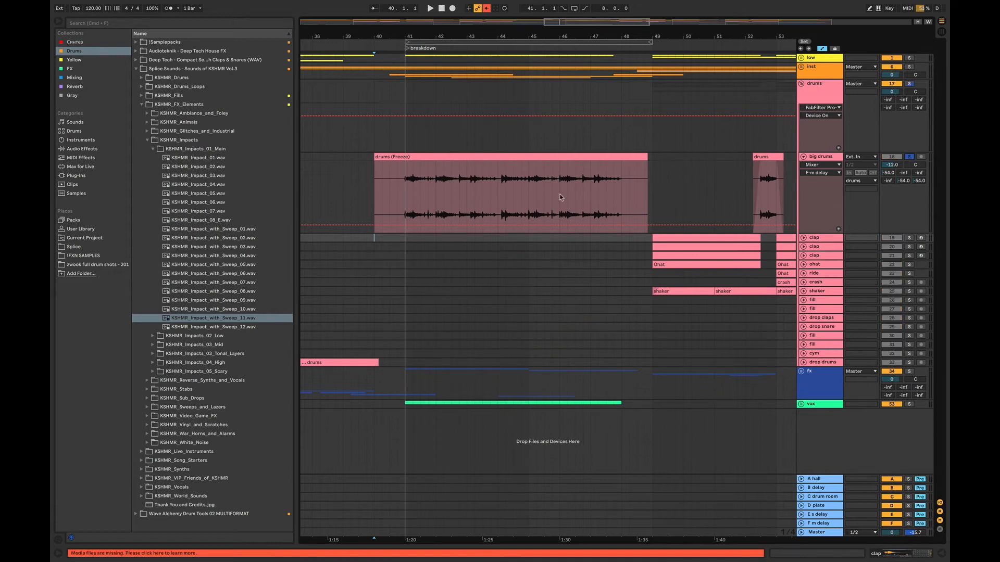
pyautogui.click(408, 186)
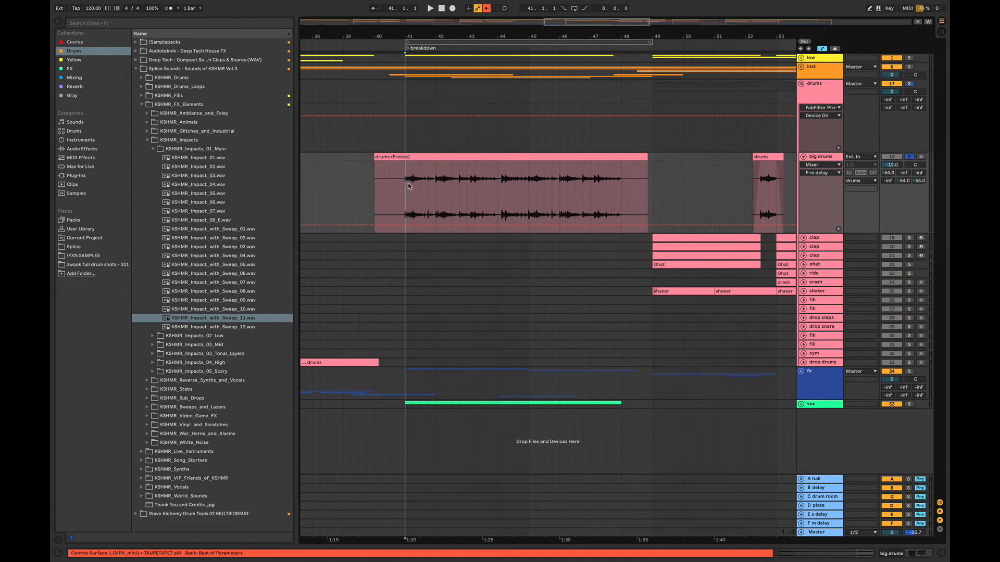
pyautogui.press('space')
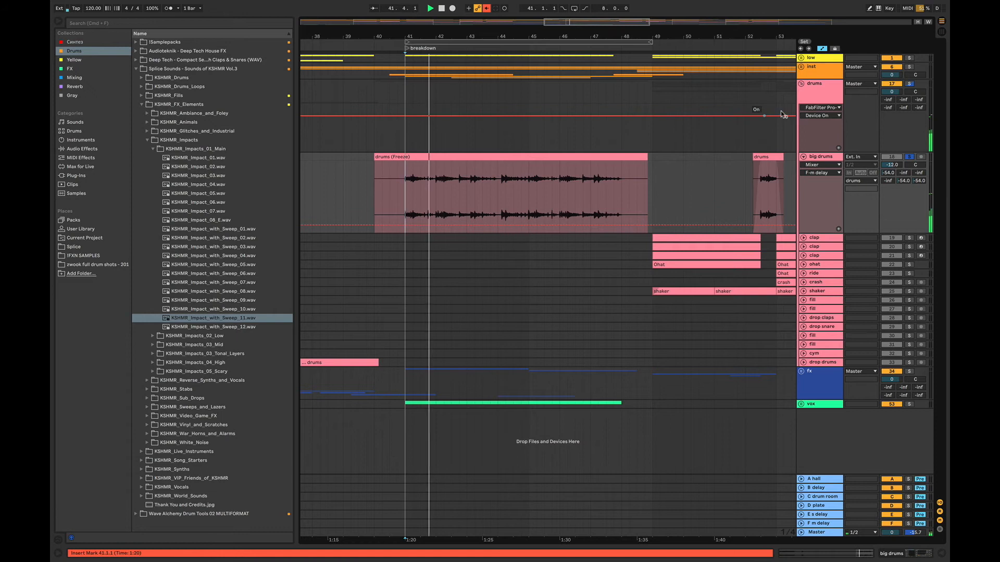
# - Unfold the d track in the fx group, add it to the solo, and play its down clip with the big drums from bar 41
pyautogui.click(801, 371)
pyautogui.moveTo(940, 277); pyautogui.dragTo(939, 370)
pyautogui.click(421, 307)
pyautogui.press('space')
pyautogui.click(804, 296)
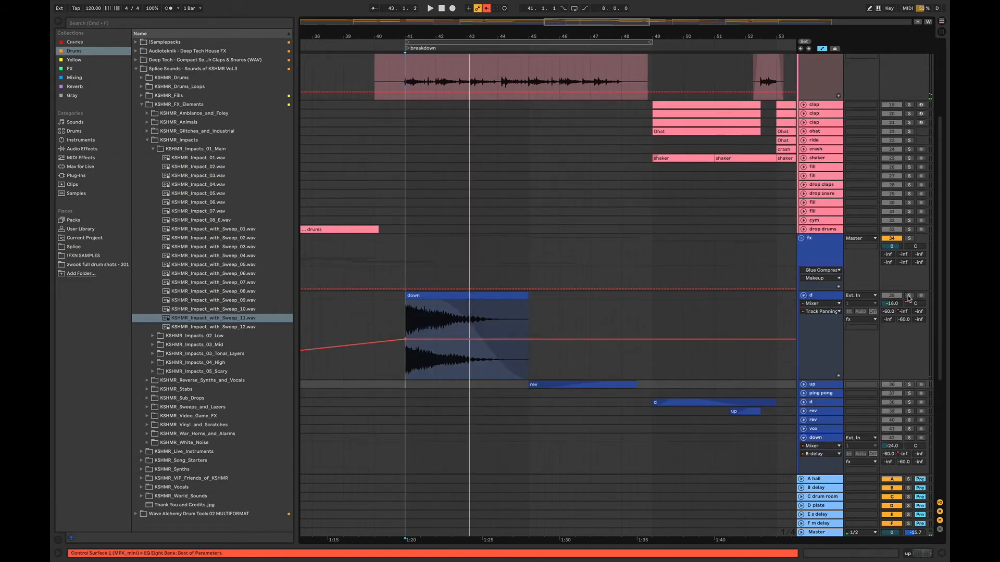
pyautogui.press('space')
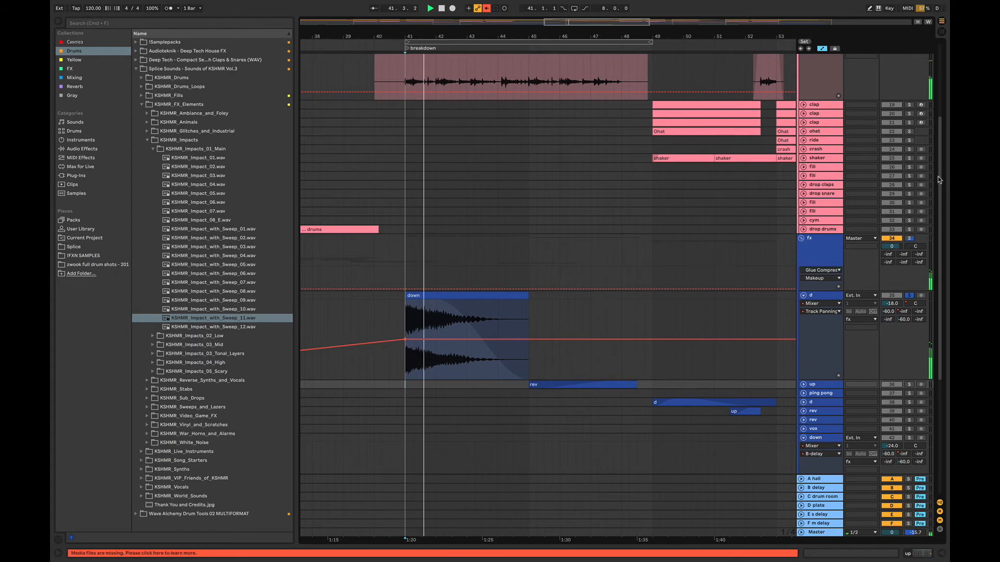
pyautogui.scroll(3, 827, 163)
pyautogui.moveTo(828, 162); pyautogui.dragTo(825, 109)
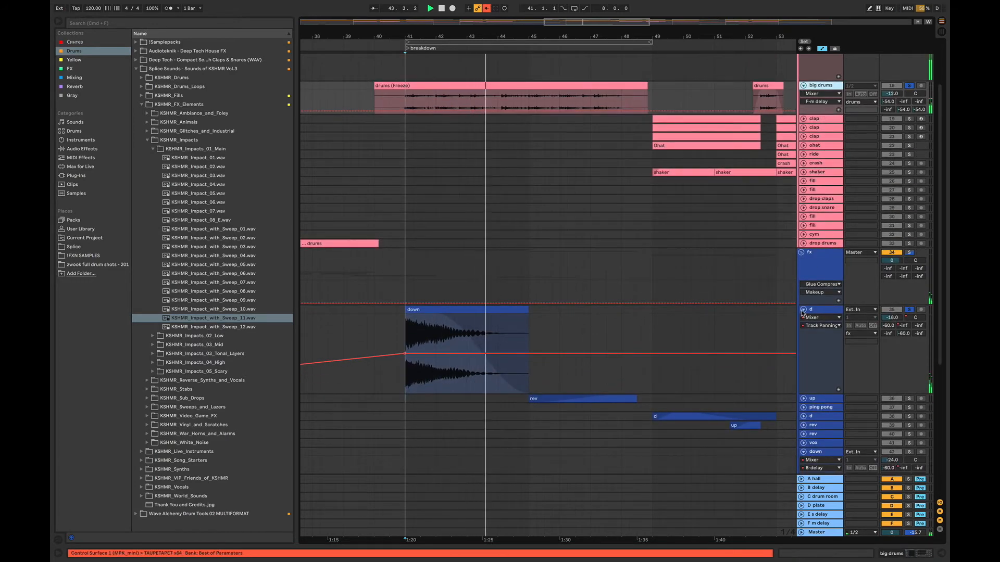
# - Unfold the up track, add it to the solo to hear its rev clip, stop playback, and fold the fx group
pyautogui.click(804, 398)
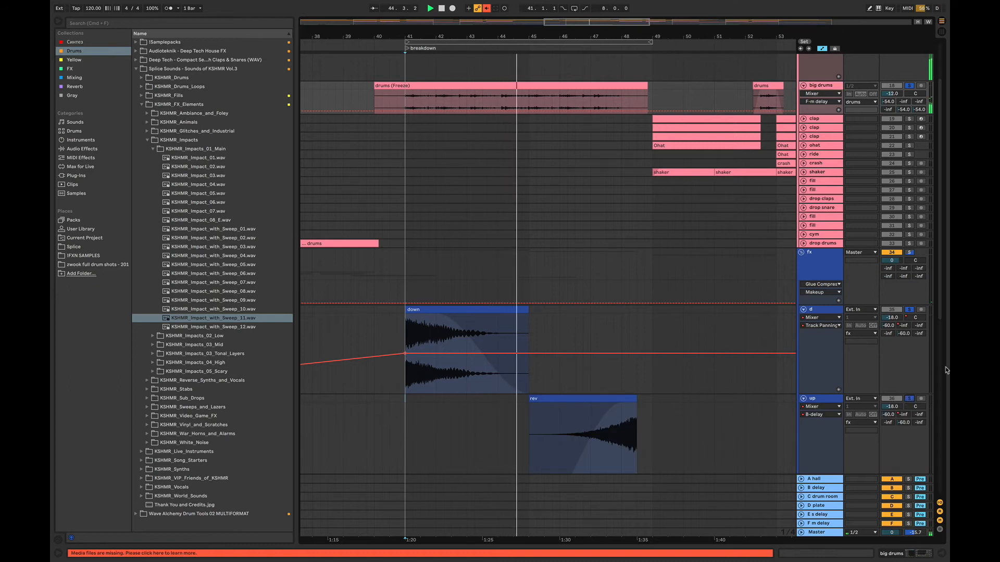
pyautogui.scroll(-3, 651, 383)
pyautogui.click(612, 384)
pyautogui.click(598, 389)
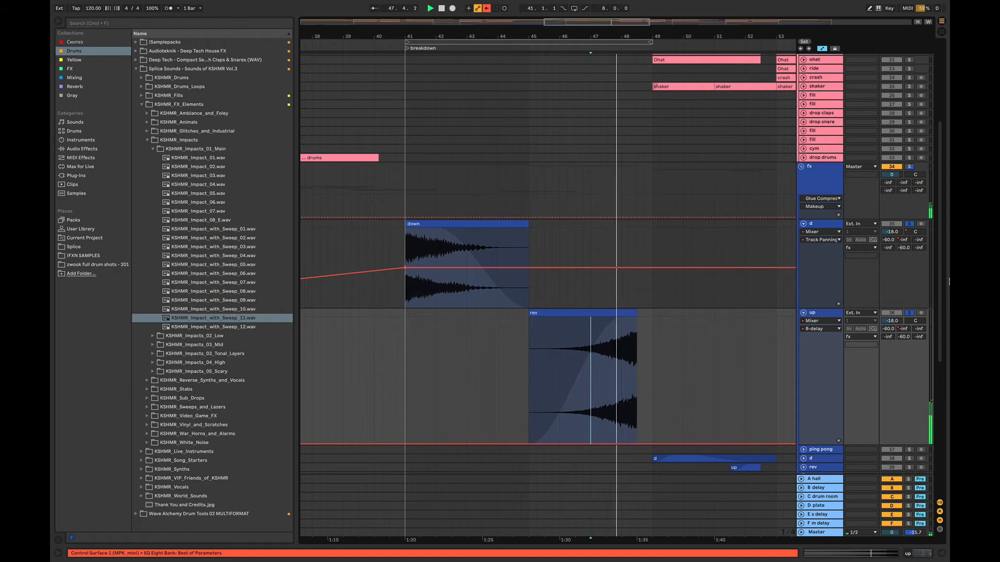
pyautogui.scroll(3, 940, 269)
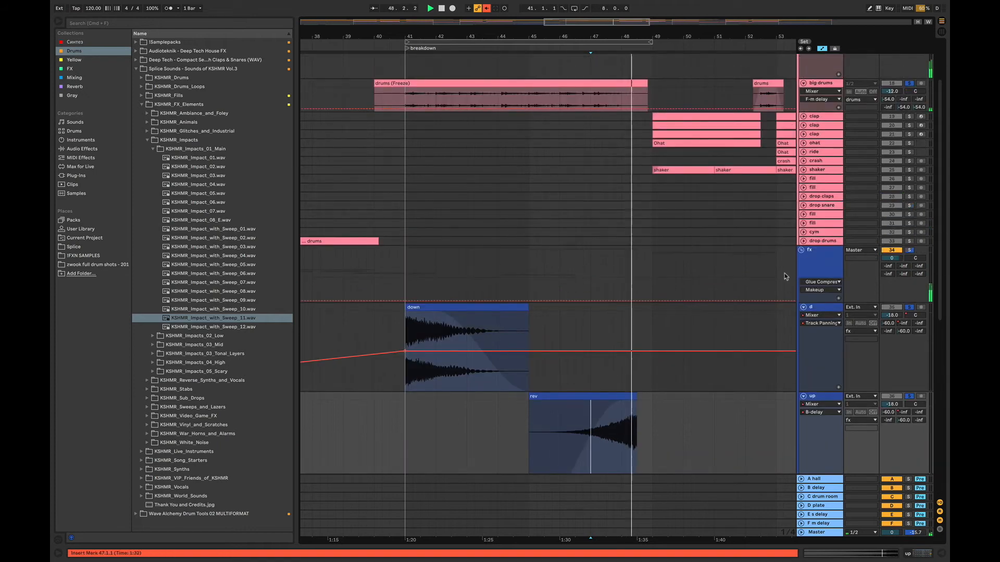
pyautogui.press('space')
pyautogui.click(803, 252)
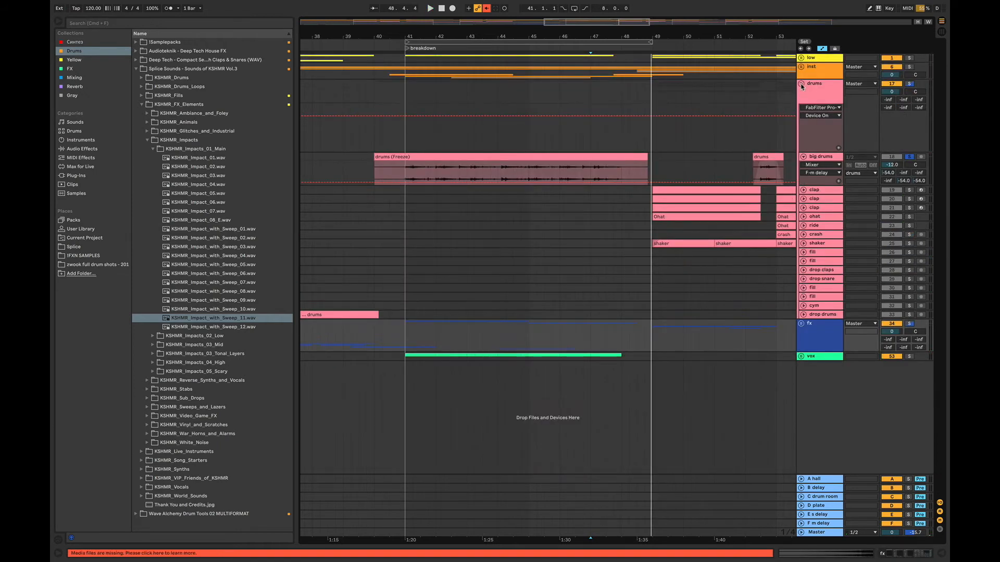
# - Fold the drums group, unfold and solo the flute track in the inst group, and set the playback start at bar 40.3
pyautogui.click(801, 84)
pyautogui.click(801, 67)
pyautogui.click(377, 177)
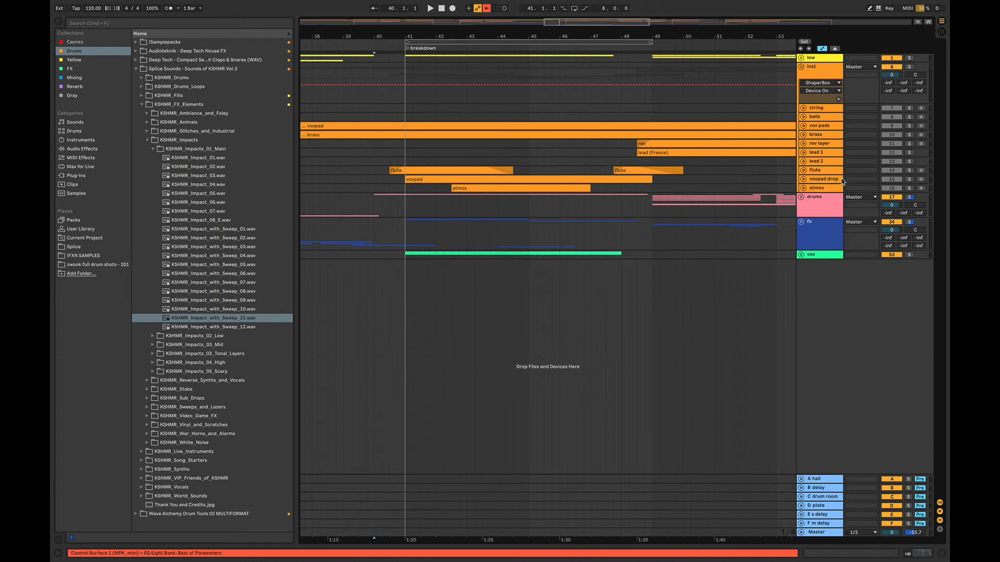
pyautogui.click(803, 170)
pyautogui.click(391, 197)
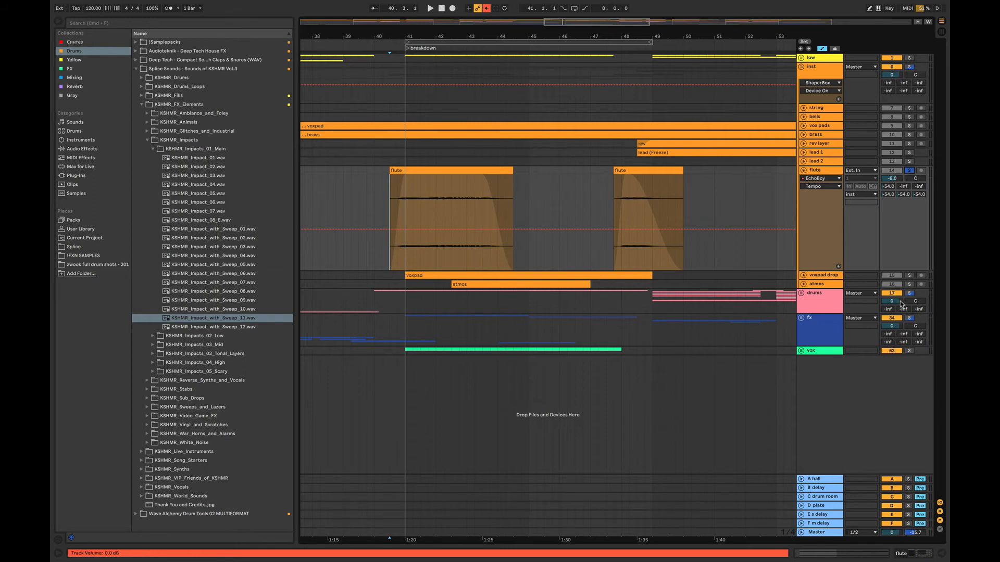
# - Unfold the voxpad drop track, add it to the solo, play from bar 40.3, and take the flute out of the solo
pyautogui.click(802, 275)
pyautogui.press('space')
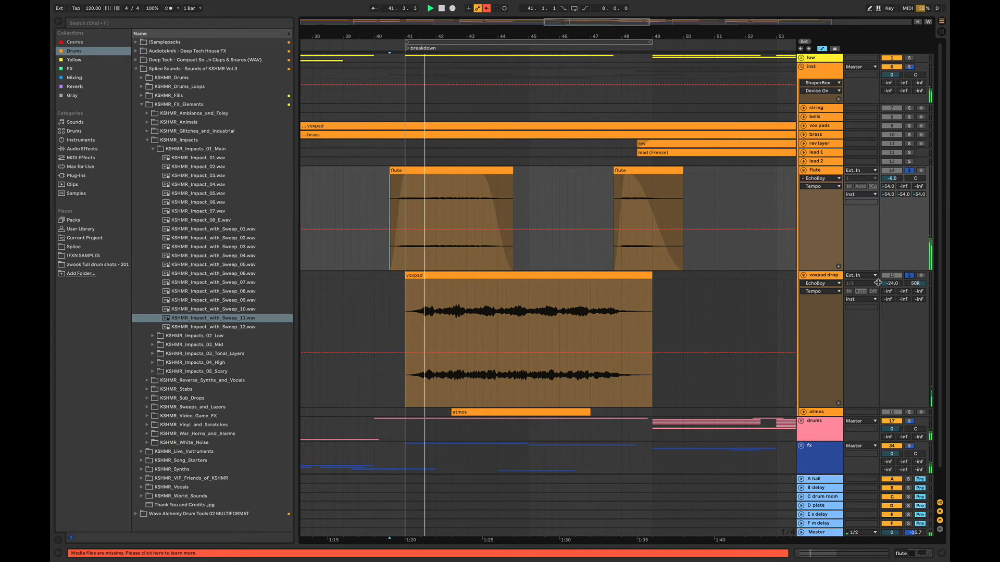
pyautogui.click(911, 170)
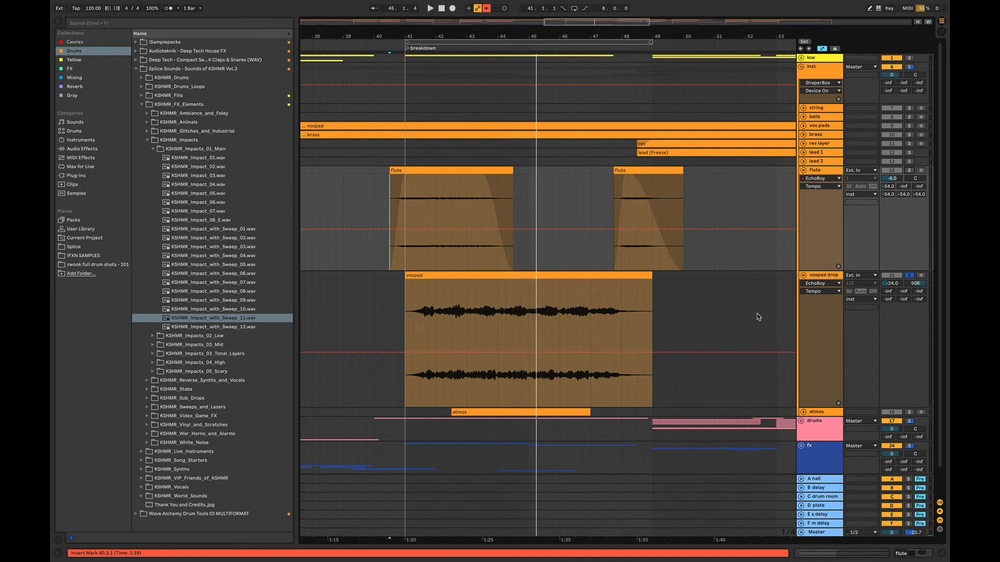
# - Fold the voxpad drop track, unfold the atmos track, add it to the solo, and play from bar 43.3
pyautogui.click(803, 275)
pyautogui.click(804, 285)
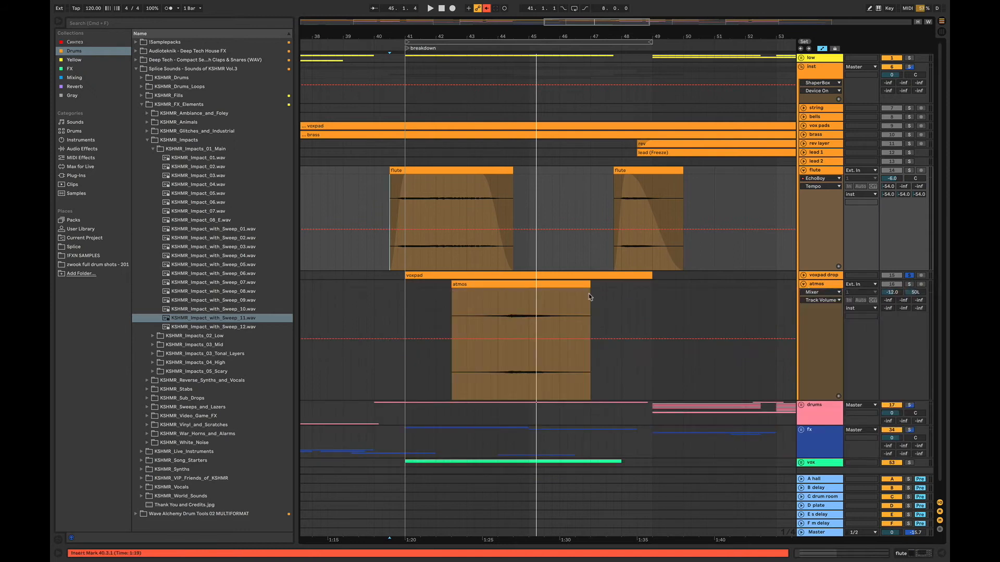
pyautogui.press('space')
pyautogui.click(485, 305)
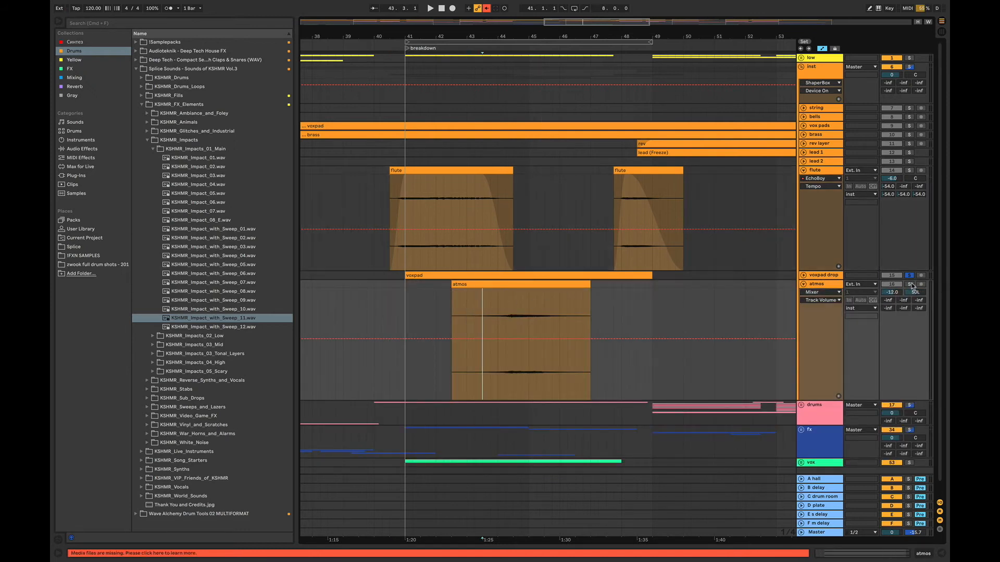
pyautogui.press('space')
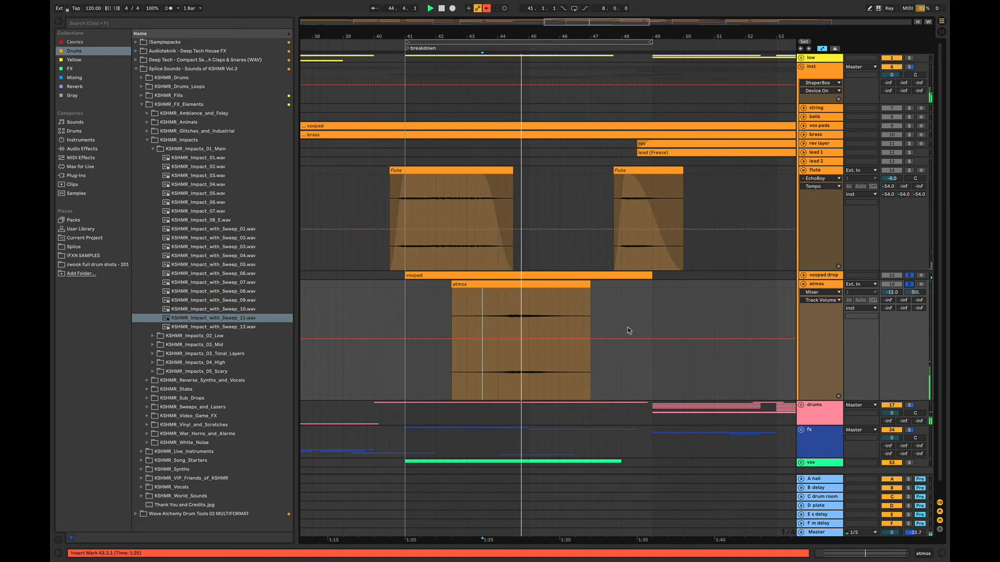
# - Fold the atmos and flute tracks, check the vox pads clip, clear the solos to play the full breakdown, and fold the inst group
pyautogui.click(803, 285)
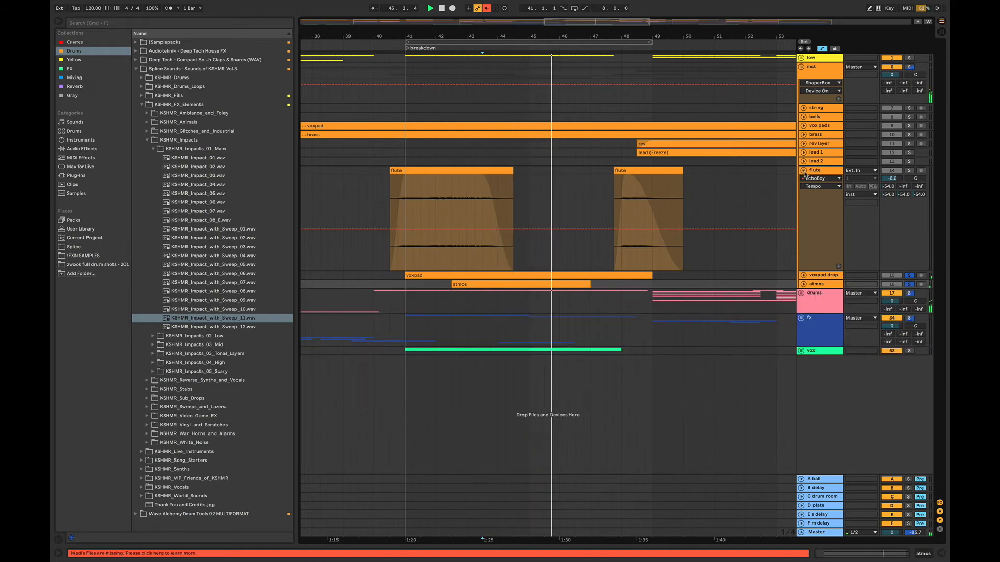
pyautogui.click(803, 170)
pyautogui.click(803, 126)
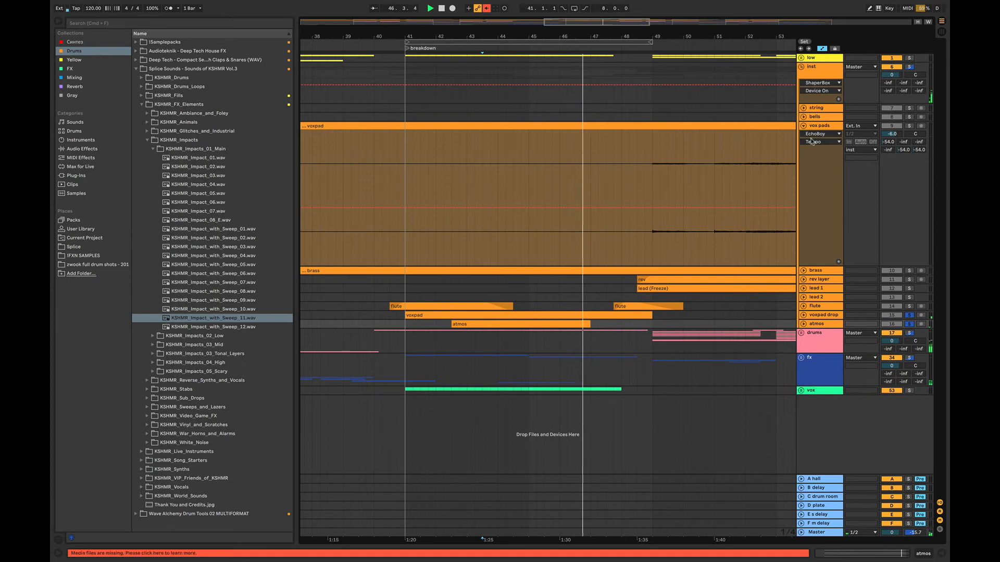
pyautogui.click(804, 127)
pyautogui.press('space')
pyautogui.click(415, 189)
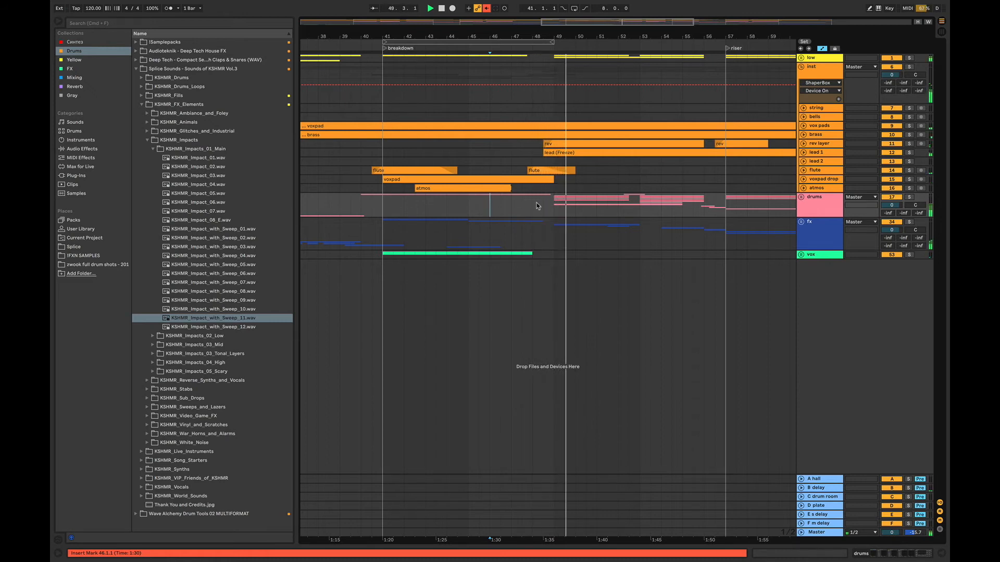
pyautogui.click(801, 67)
pyautogui.moveTo(391, 36)
pyautogui.mouseDown()
pyautogui.moveTo(390, 16)
pyautogui.moveTo(487, 17)
pyautogui.moveTo(388, 17)
pyautogui.moveTo(426, 25)
pyautogui.moveTo(402, 24)
pyautogui.mouseUp()
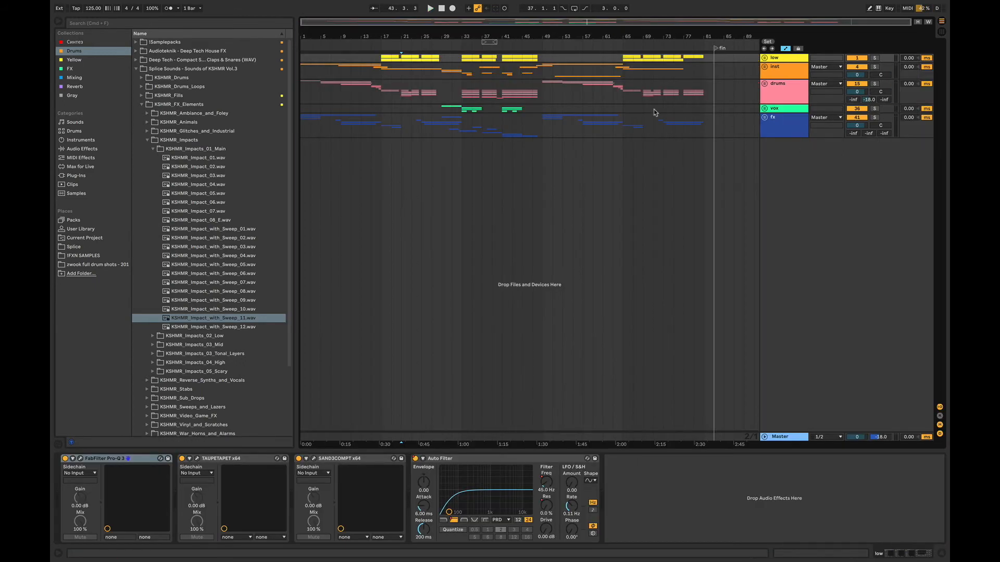
# - Switch to the 125 BPM project with the thunder intro, unfold its fx group, and play from bar 1
pyautogui.moveTo(377, 23); pyautogui.dragTo(353, 24)
pyautogui.moveTo(416, 108); pyautogui.dragTo(300, 96)
pyautogui.click(304, 94)
pyautogui.moveTo(307, 24); pyautogui.dragTo(306, 47)
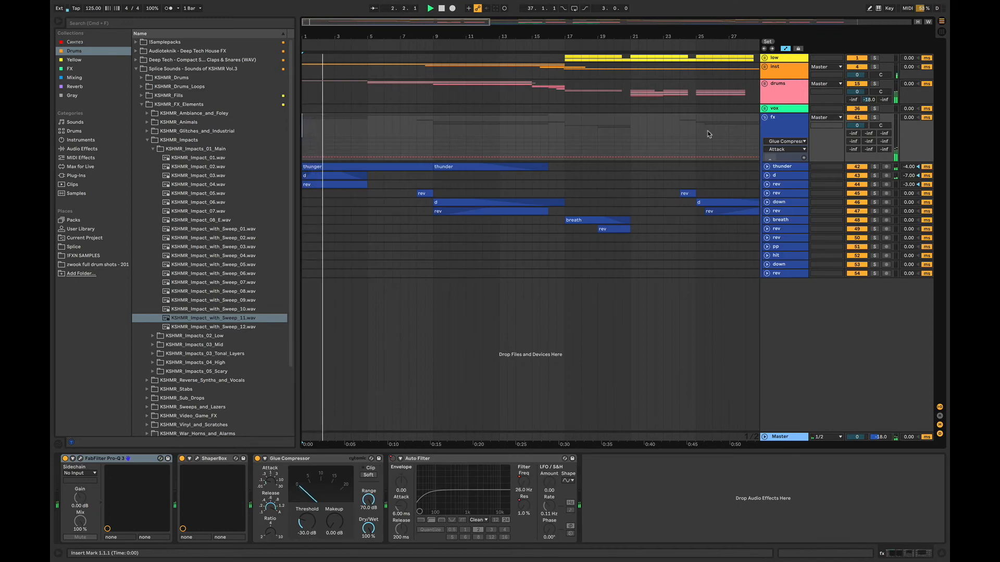
# - Examine the intro's d and rev clips during playback, and fold the fx group
pyautogui.click(767, 176)
pyautogui.click(767, 177)
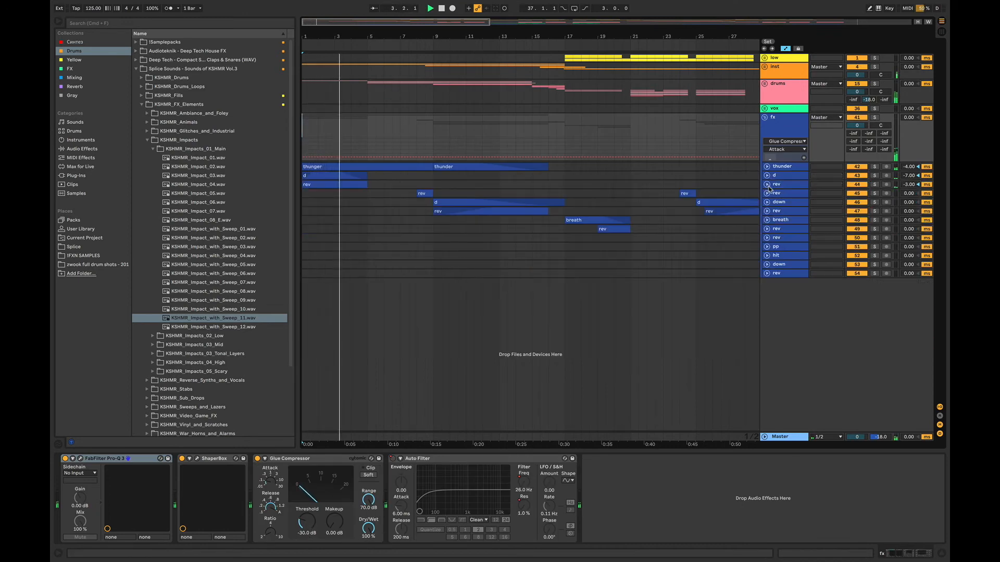
pyautogui.click(767, 185)
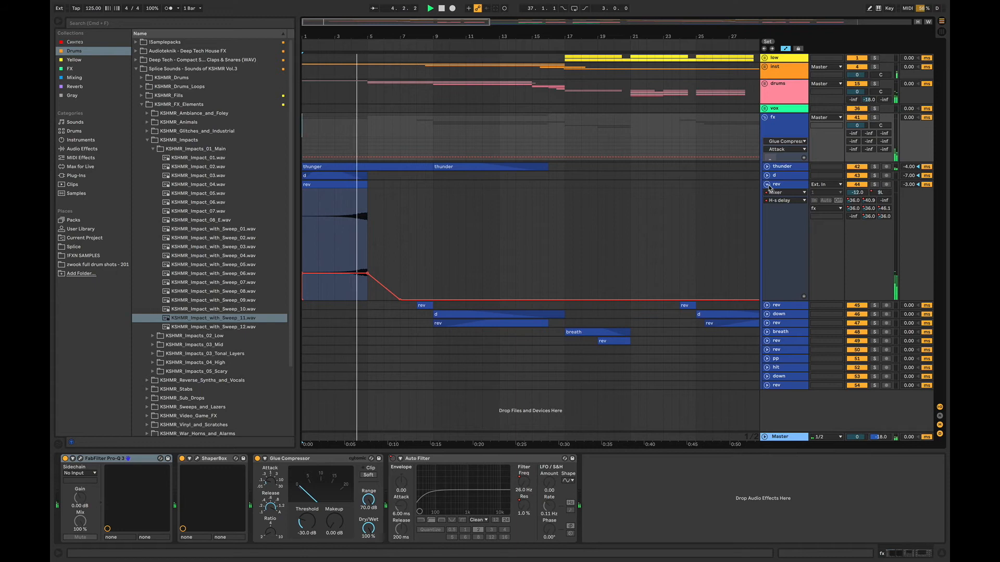
pyautogui.click(767, 185)
pyautogui.click(764, 117)
# - Unfold the temple track under deep drums in the drums group, solo it, and play it from bar 5
pyautogui.click(765, 84)
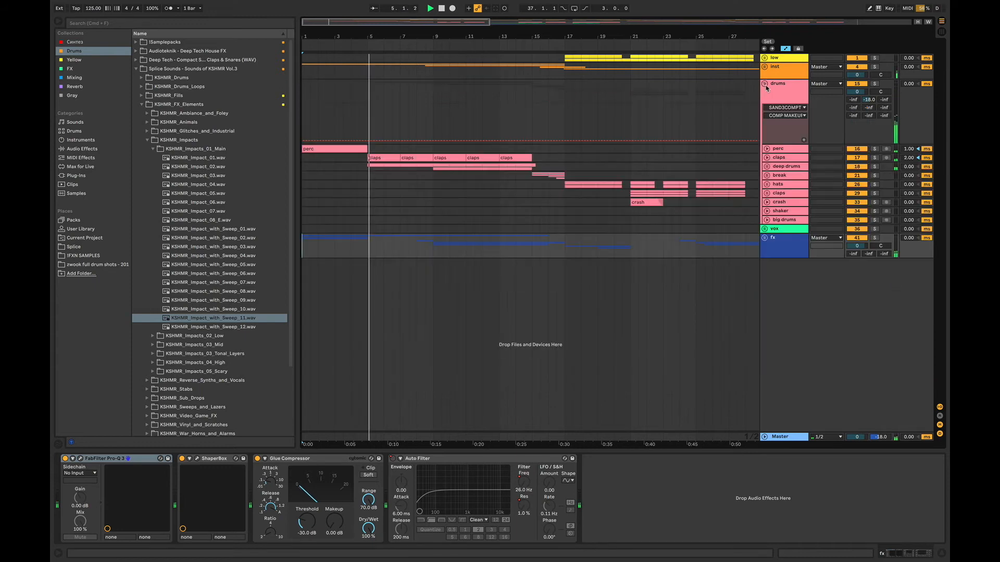
pyautogui.click(767, 167)
pyautogui.click(769, 231)
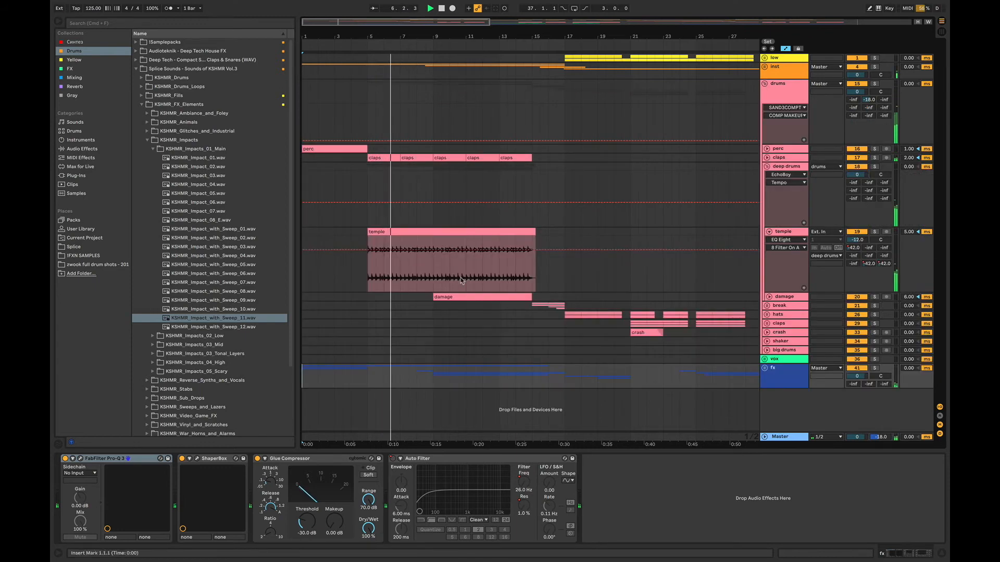
pyautogui.click(875, 232)
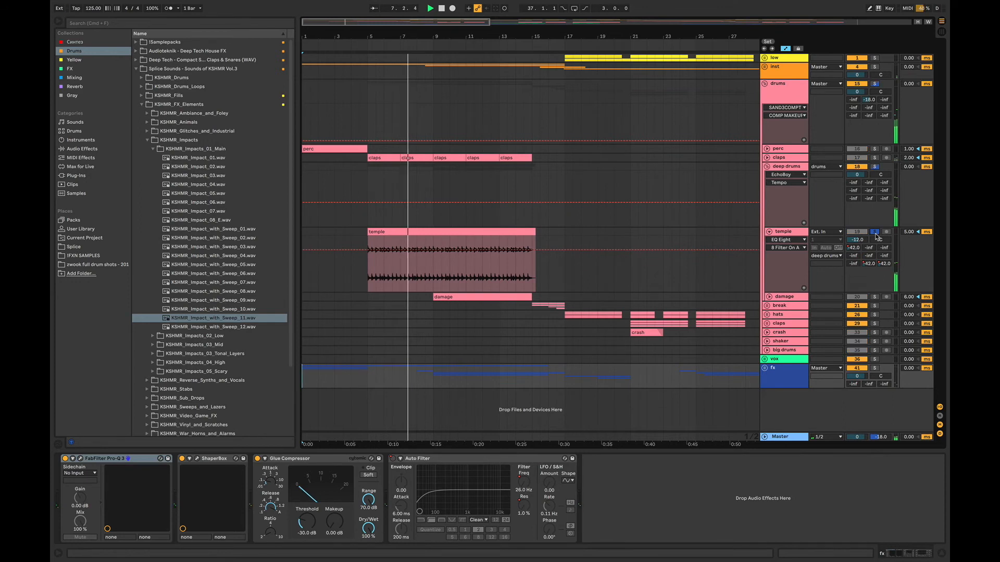
pyautogui.click(371, 279)
pyautogui.click(940, 555)
pyautogui.press('space')
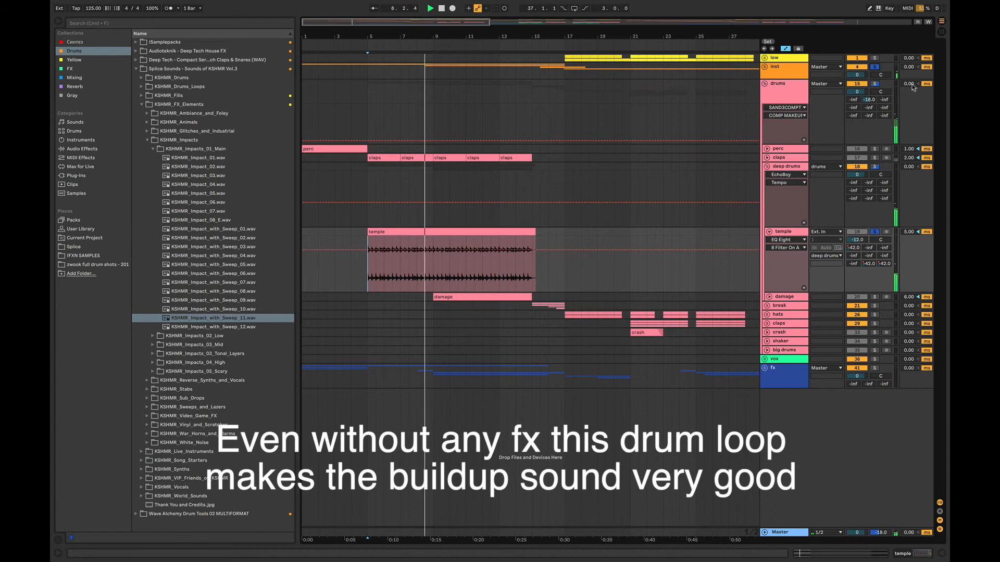
# - Fold the drums group, unfold the flute track in the inst group, solo it from bar 9, and fold the inst group
pyautogui.click(876, 68)
pyautogui.click(765, 83)
pyautogui.click(764, 67)
pyautogui.click(767, 117)
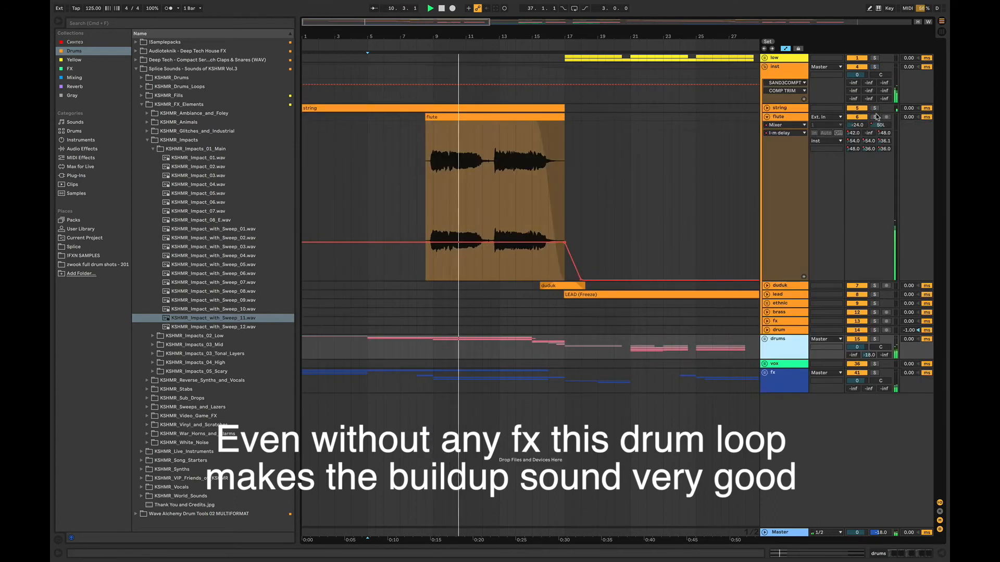
pyautogui.click(875, 117)
pyautogui.click(442, 166)
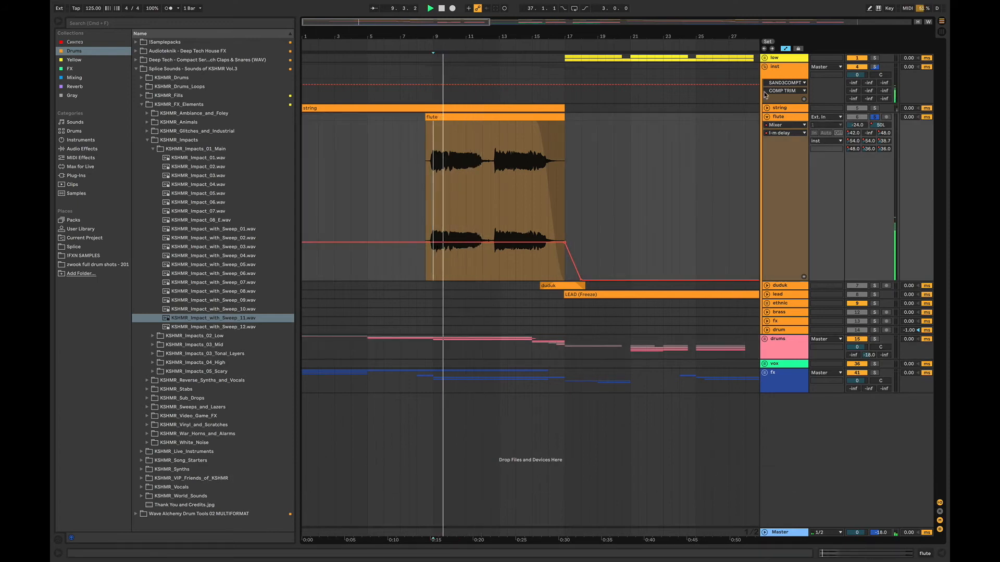
pyautogui.click(765, 67)
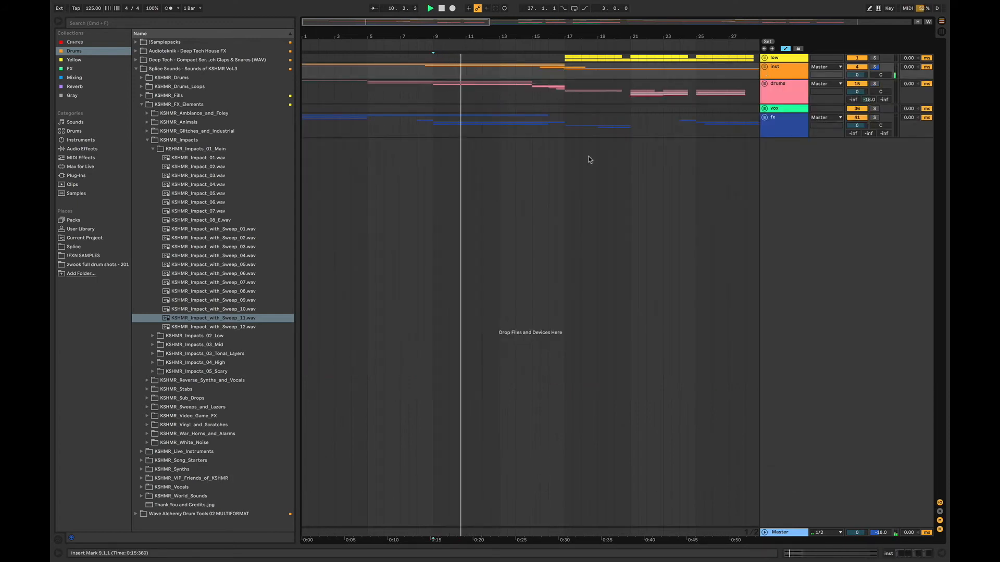
# - Unfold the down and rev tracks in the fx group, and play the breakdown from around bar 9
pyautogui.click(433, 130)
pyautogui.press('space')
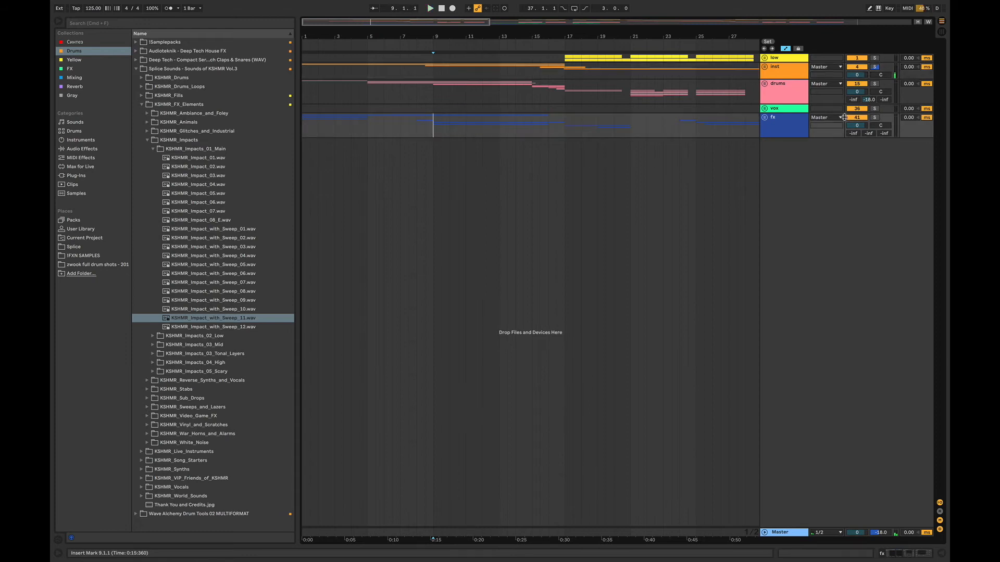
pyautogui.click(764, 118)
pyautogui.click(767, 211)
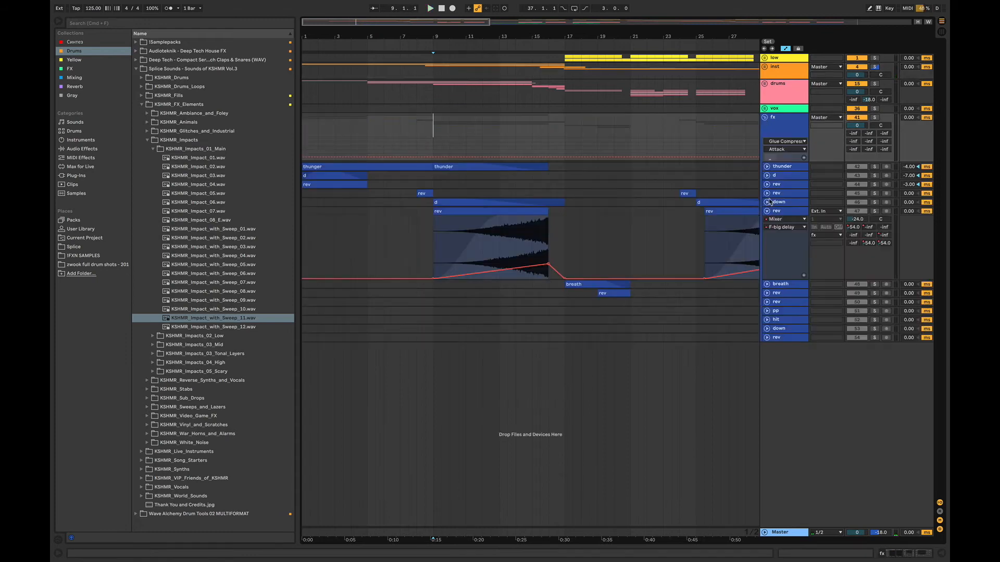
pyautogui.click(422, 252)
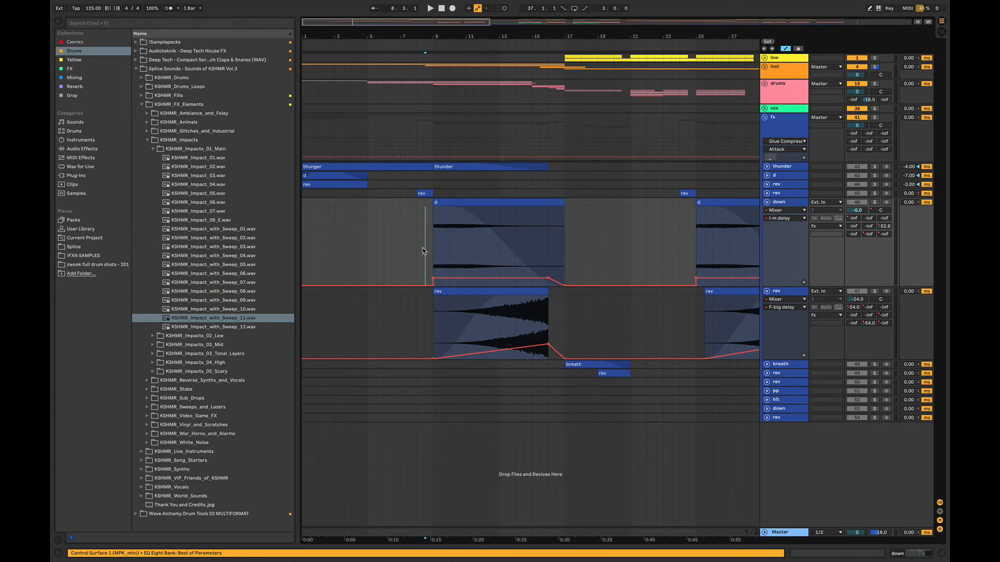
pyautogui.press('space')
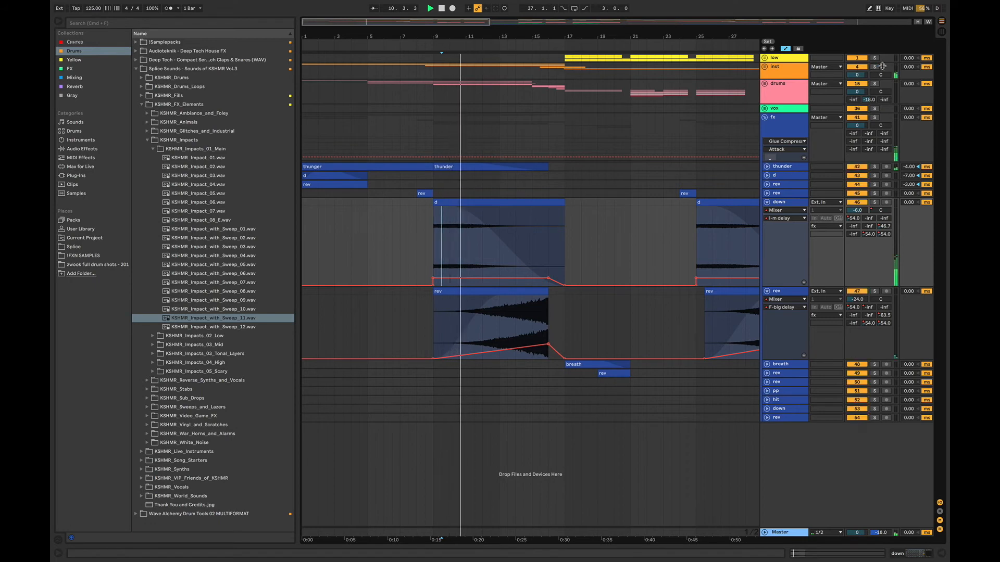
# - Fold deep drums in the drums group, unfold the break group, play through the transition, and cue its fills at bar 15
pyautogui.click(764, 83)
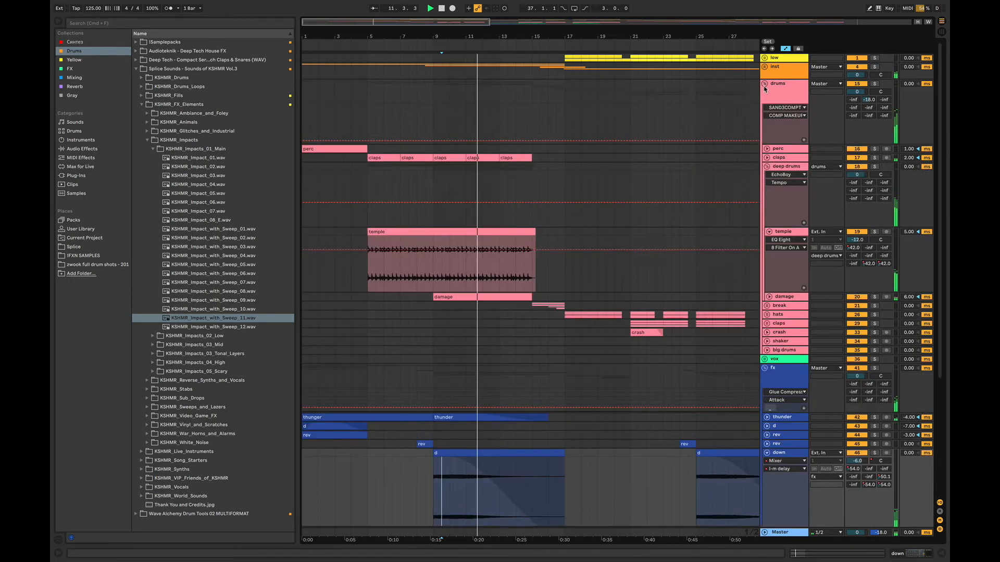
pyautogui.click(768, 232)
pyautogui.click(767, 166)
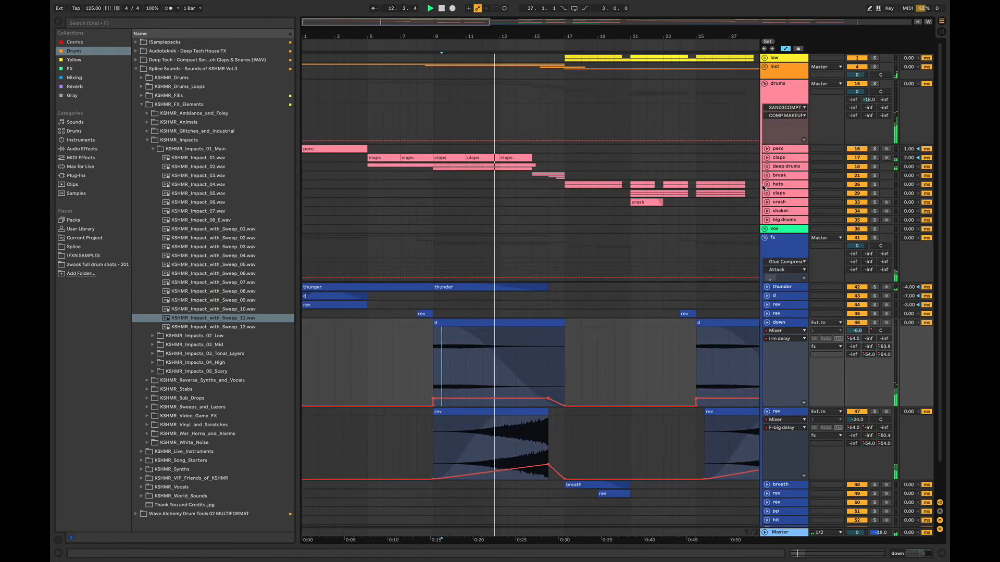
pyautogui.click(767, 175)
pyautogui.scroll(-4, 936, 332)
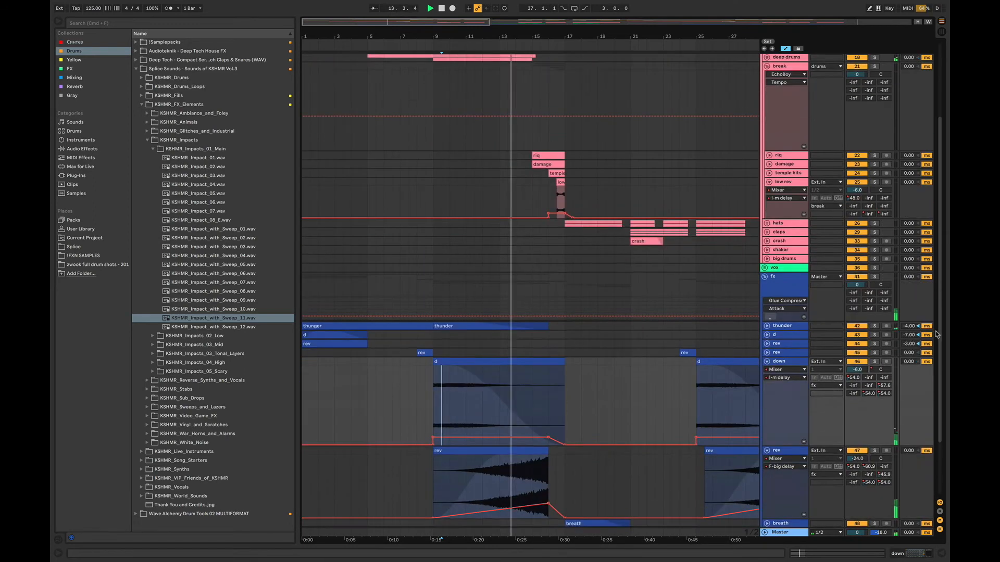
pyautogui.scroll(-1, 936, 332)
pyautogui.scroll(5, 938, 136)
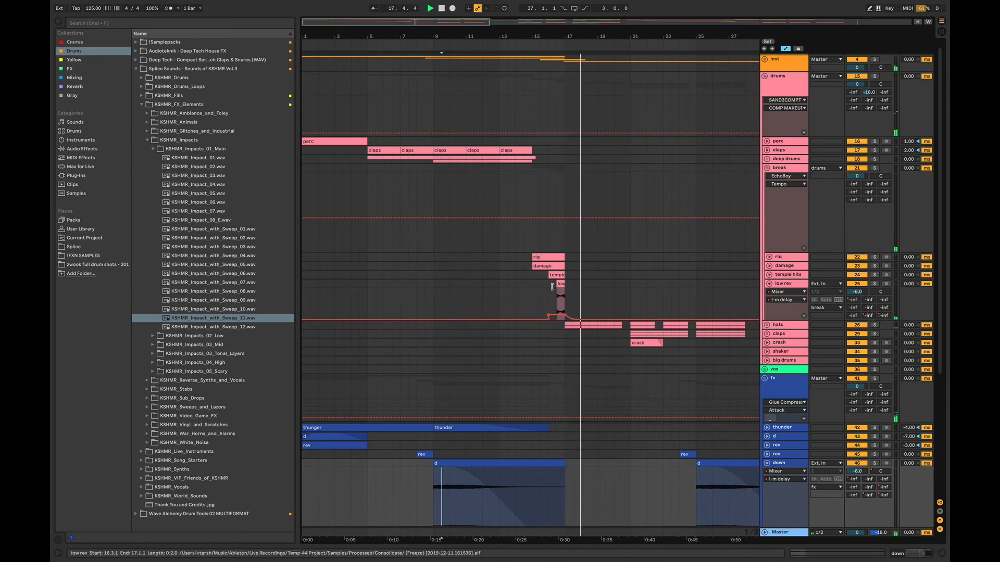
pyautogui.click(533, 274)
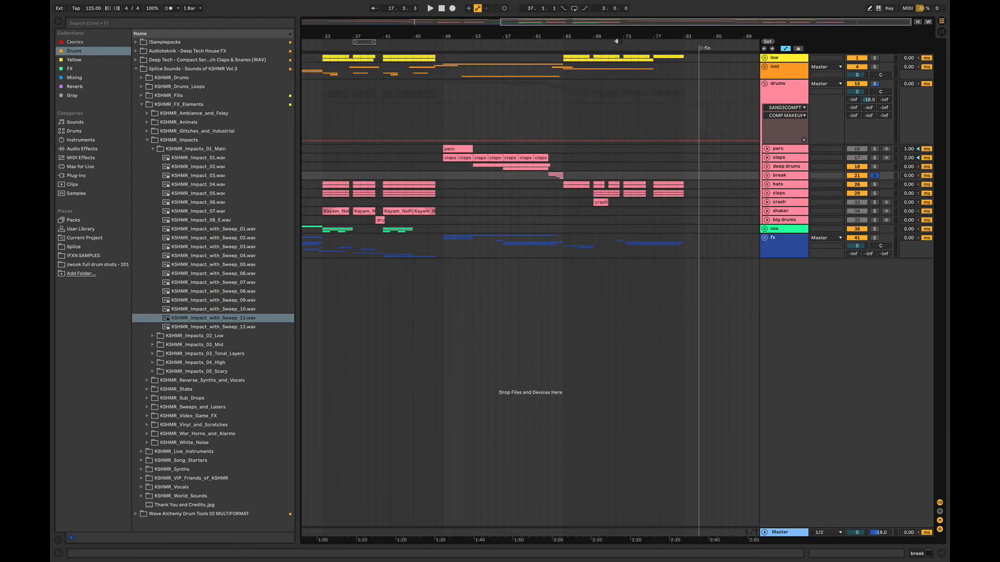
# - Fold the drums group, unfold the inst group, and play the second breakdown from bar 49
pyautogui.moveTo(601, 24); pyautogui.dragTo(631, 25)
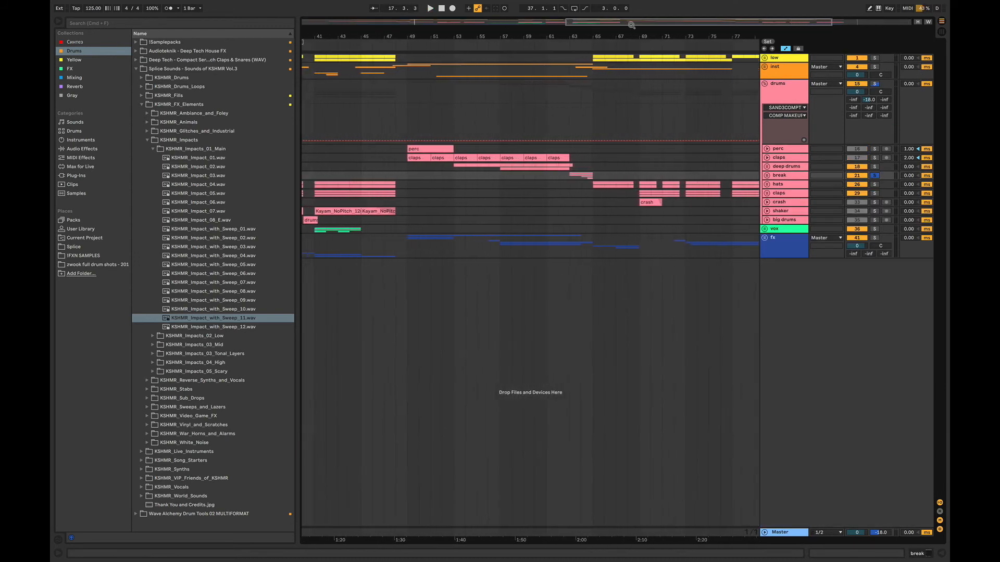
pyautogui.click(406, 115)
pyautogui.click(764, 84)
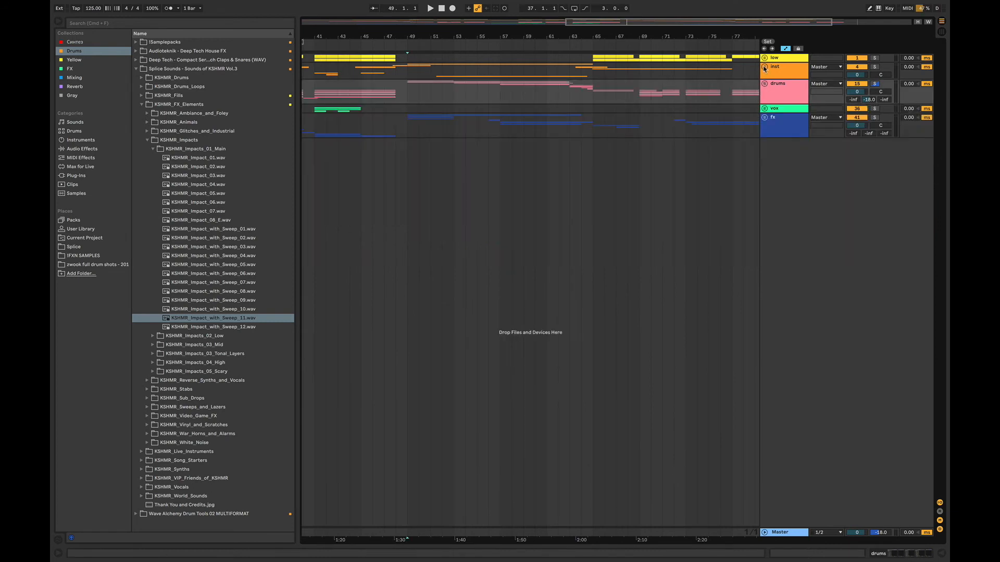
pyautogui.click(764, 67)
pyautogui.click(767, 116)
pyautogui.press('space')
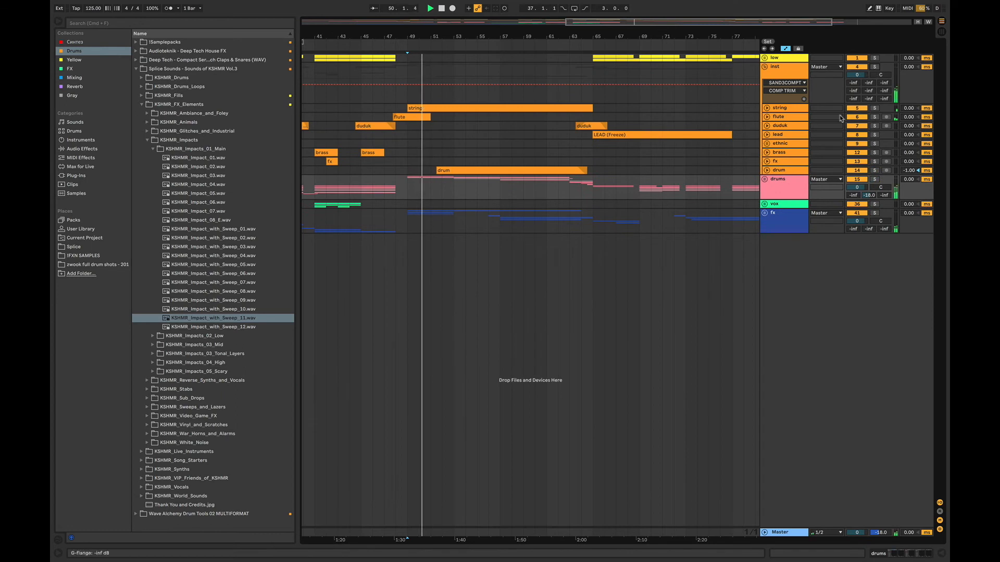
# - Unfold the inst group's drum track, audition it soloed, replay the breakdown from bar 49 without the solo, and fold the track
pyautogui.click(767, 170)
pyautogui.click(876, 171)
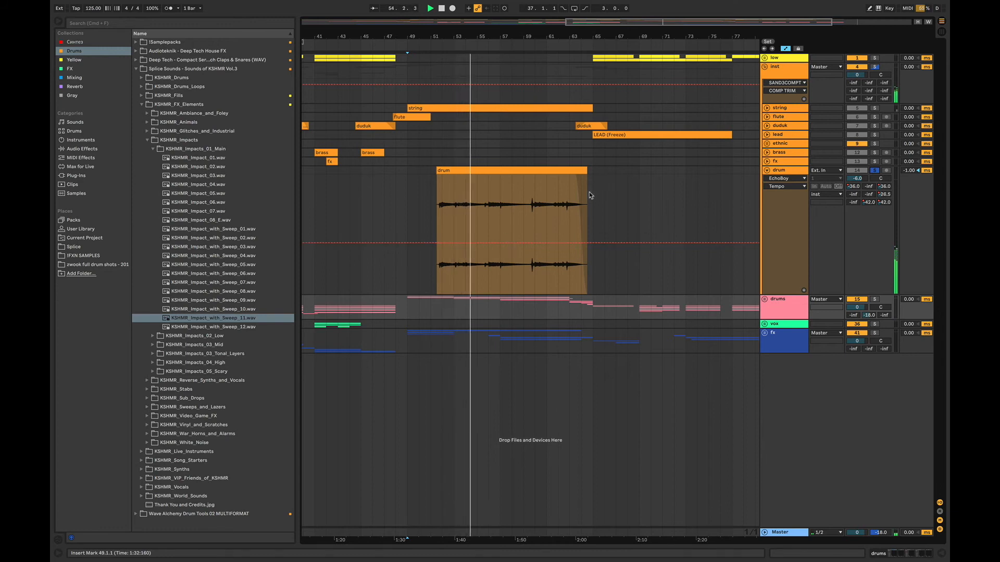
pyautogui.click(431, 188)
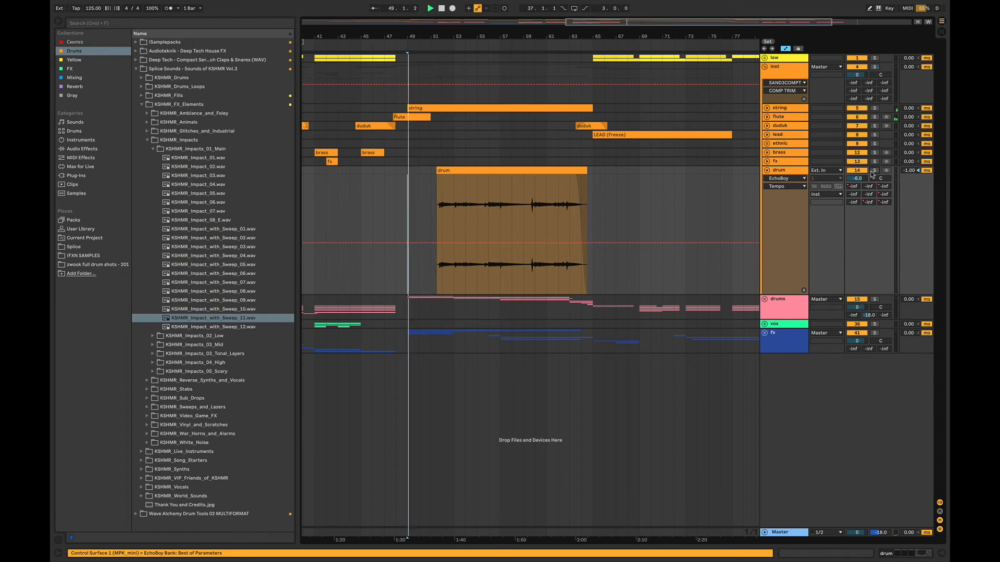
pyautogui.click(768, 170)
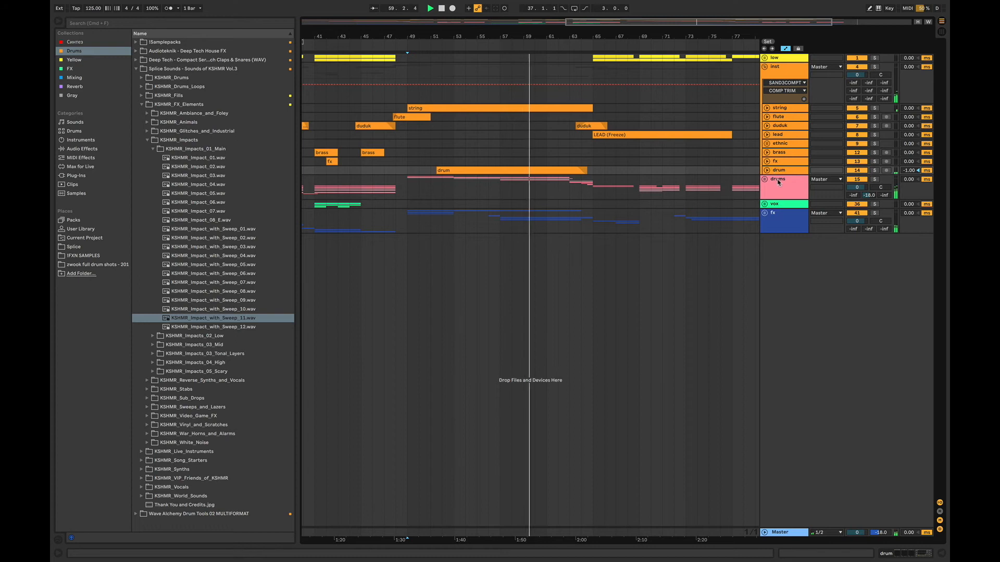
# - Examine the second breakdown's fx group clips during playback, fold the group, and stop playback
pyautogui.click(765, 213)
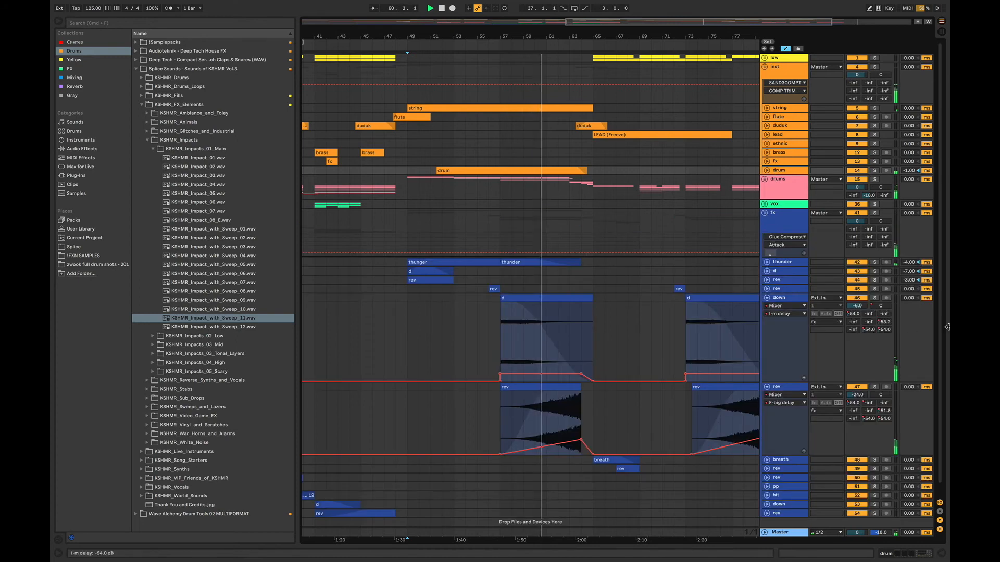
pyautogui.scroll(-1, 799, 294)
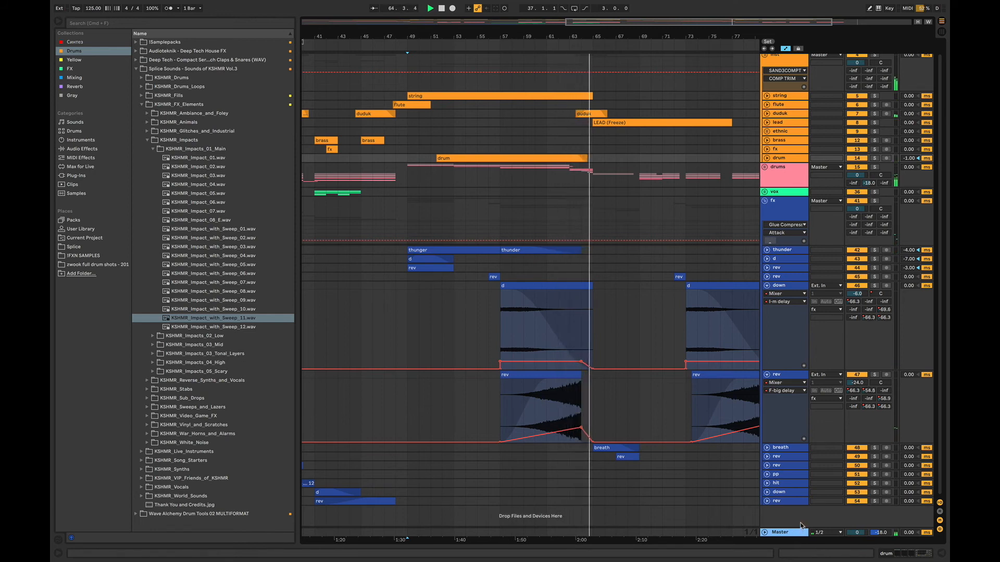
pyautogui.click(765, 201)
pyautogui.press('space')
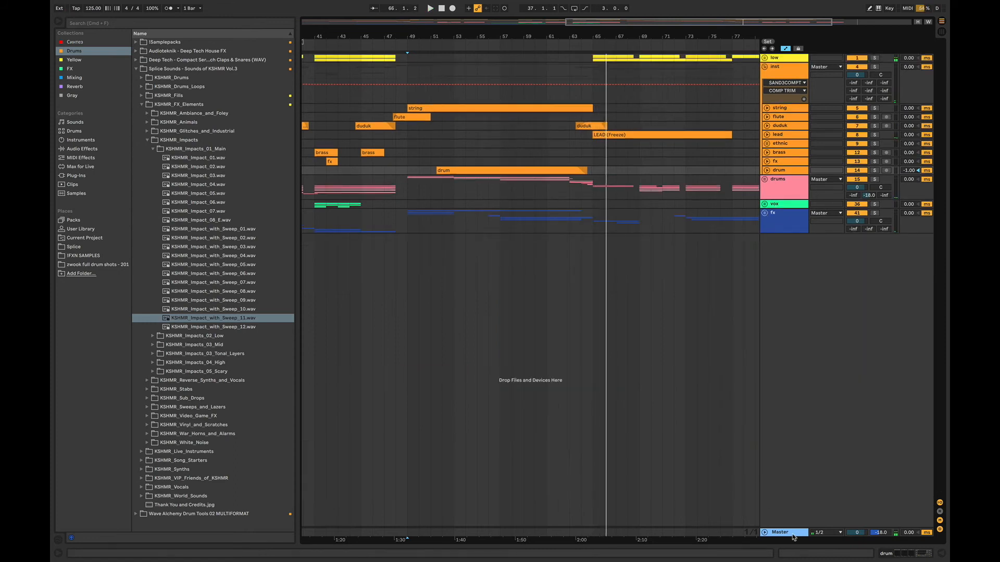
# - Show the Master track's device chain and add Auto Filter from the Mixing collection
pyautogui.doubleClick(793, 533)
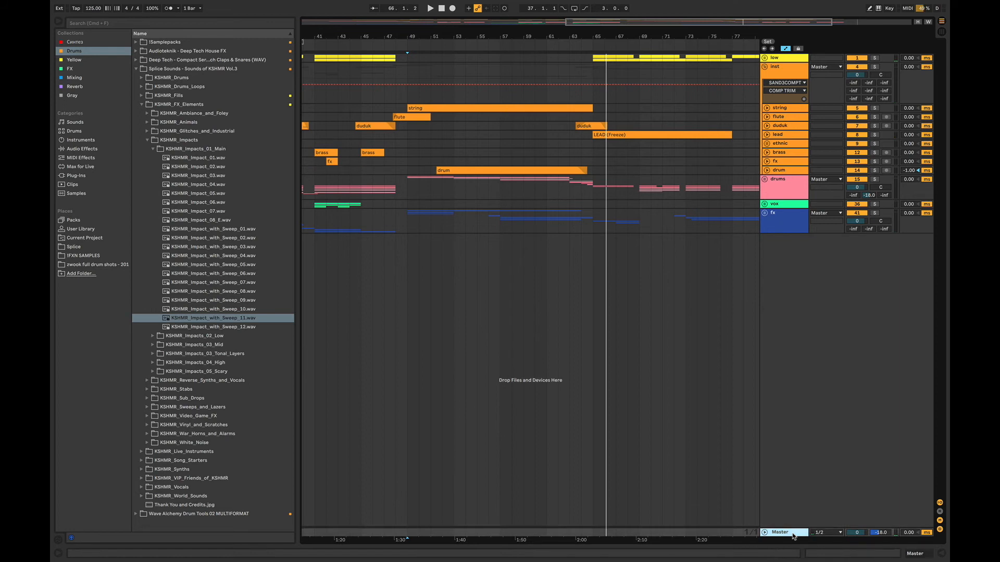
pyautogui.click(74, 77)
pyautogui.click(165, 42)
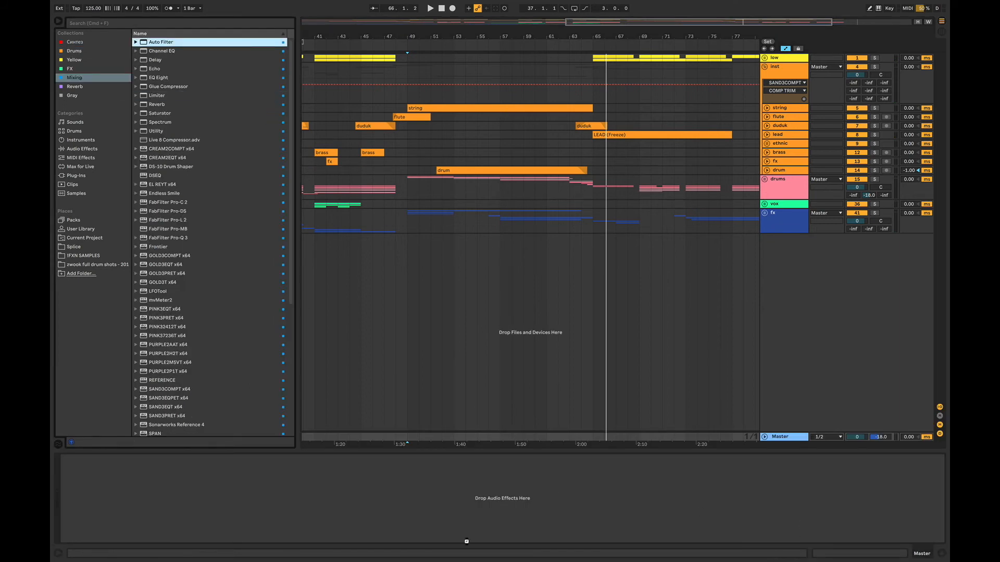
pyautogui.moveTo(467, 541); pyautogui.dragTo(471, 543)
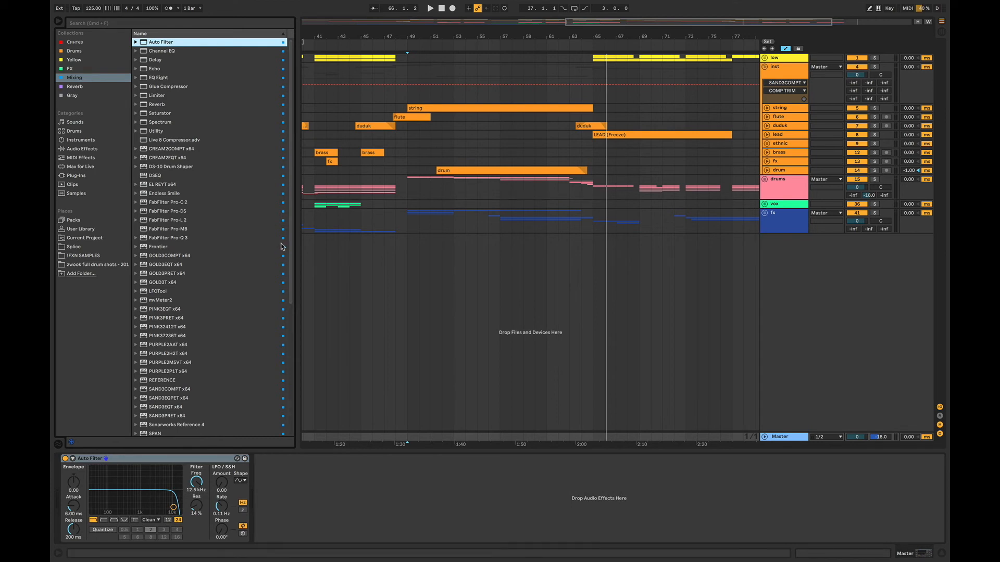
# - Add Endless Smile after Auto Filter on the Master, fold the inst group, and move the plug-in window clear of the arrangement
pyautogui.moveTo(162, 198); pyautogui.dragTo(314, 283)
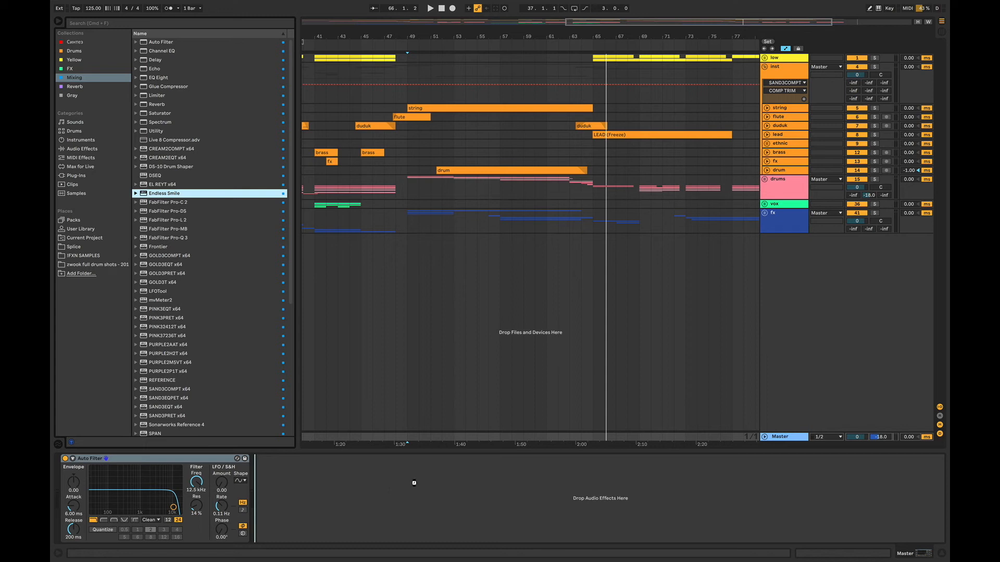
pyautogui.moveTo(414, 483); pyautogui.dragTo(415, 484)
pyautogui.moveTo(472, 62); pyautogui.dragTo(621, 285)
pyautogui.click(765, 66)
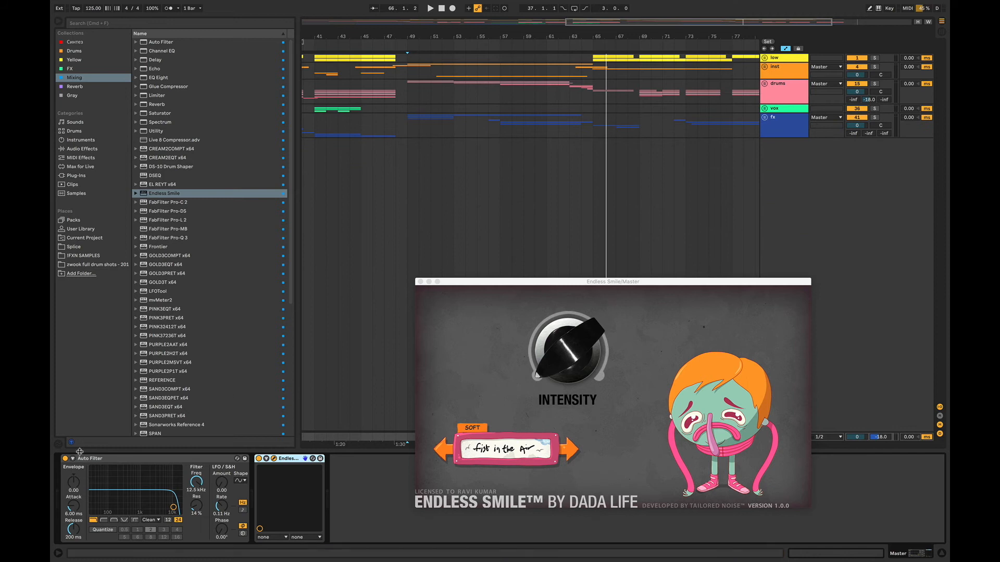
pyautogui.moveTo(543, 282); pyautogui.dragTo(554, 444)
pyautogui.moveTo(554, 444); pyautogui.dragTo(555, 486)
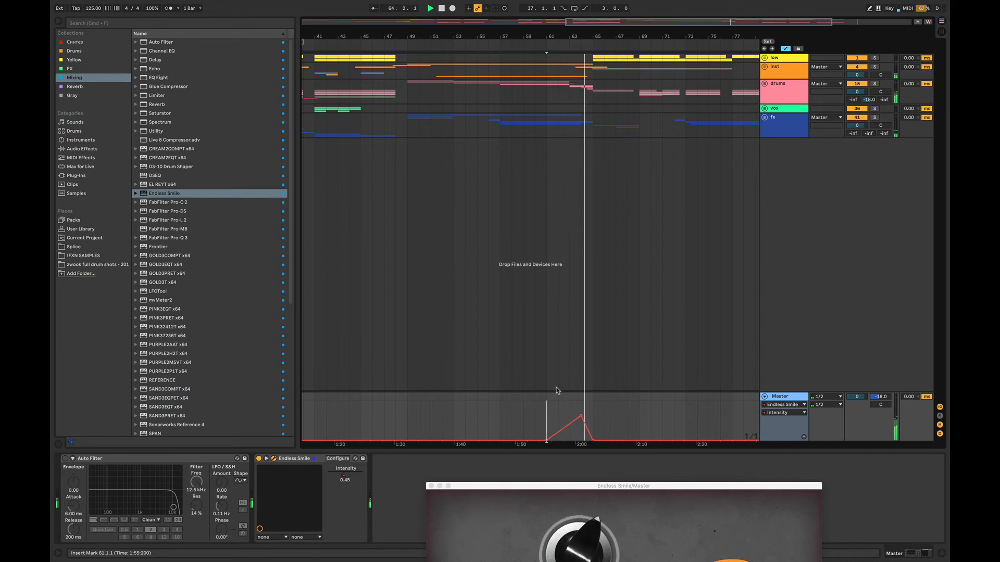
# - Raise the peak of Endless Smile's Intensity automation on the Master to 1 near bar 64, and play the buildup from bar 61
pyautogui.moveTo(581, 417); pyautogui.dragTo(581, 402)
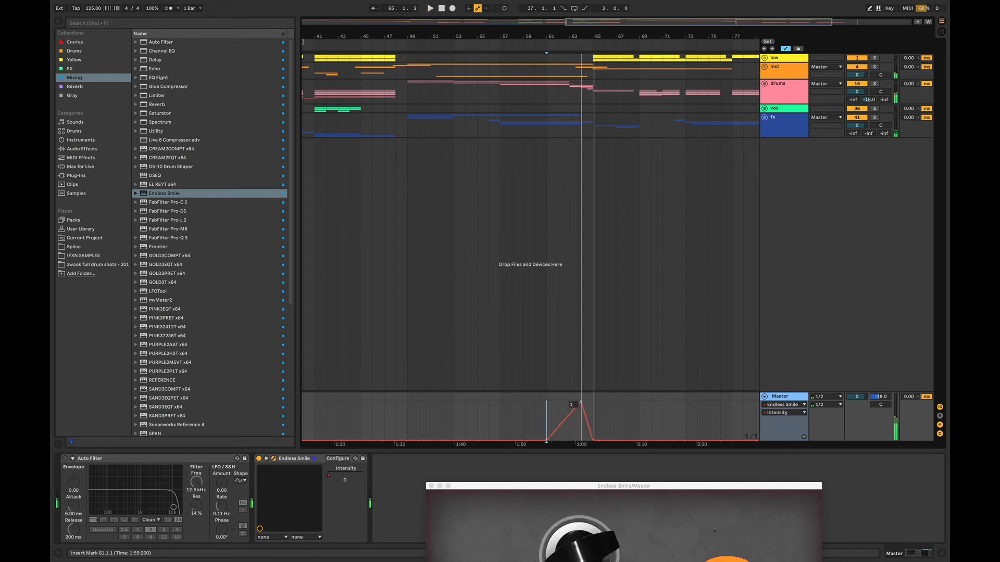
pyautogui.press('space')
pyautogui.moveTo(578, 486); pyautogui.dragTo(615, 455)
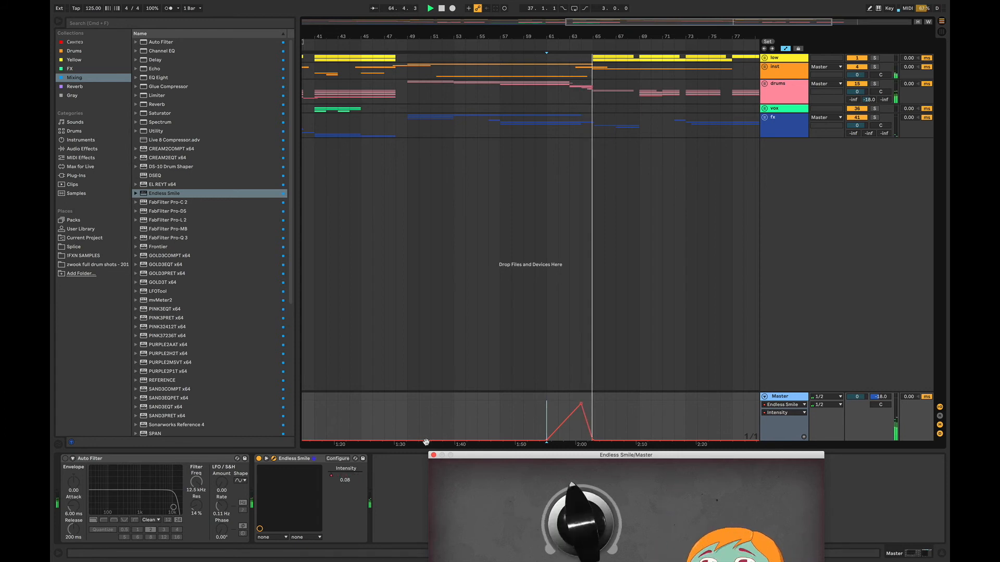
pyautogui.click(299, 461)
pyautogui.press('space')
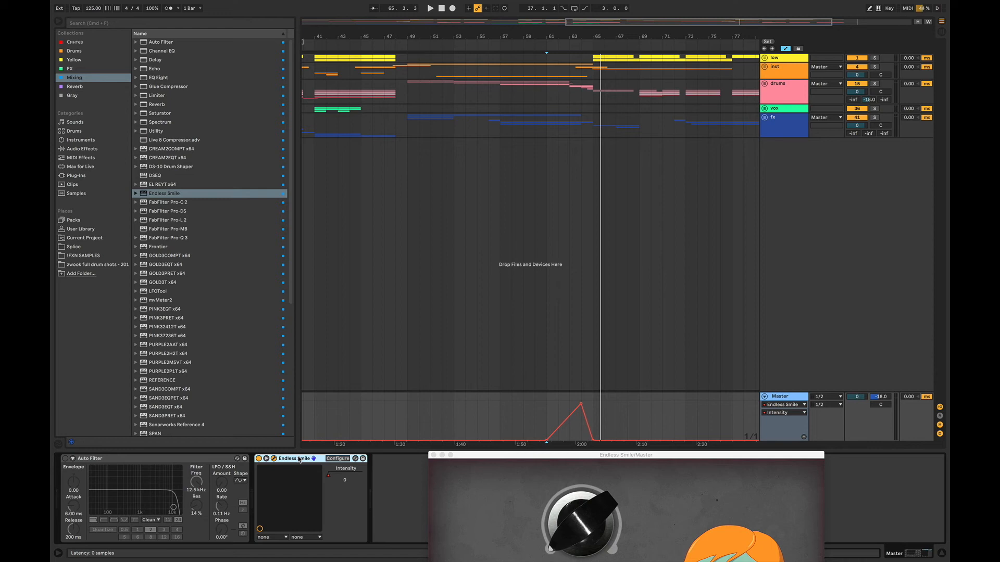
# - Switch to the next 125 BPM project, play its breakdown from bar 5, and unfold the drums group
pyautogui.click(457, 264)
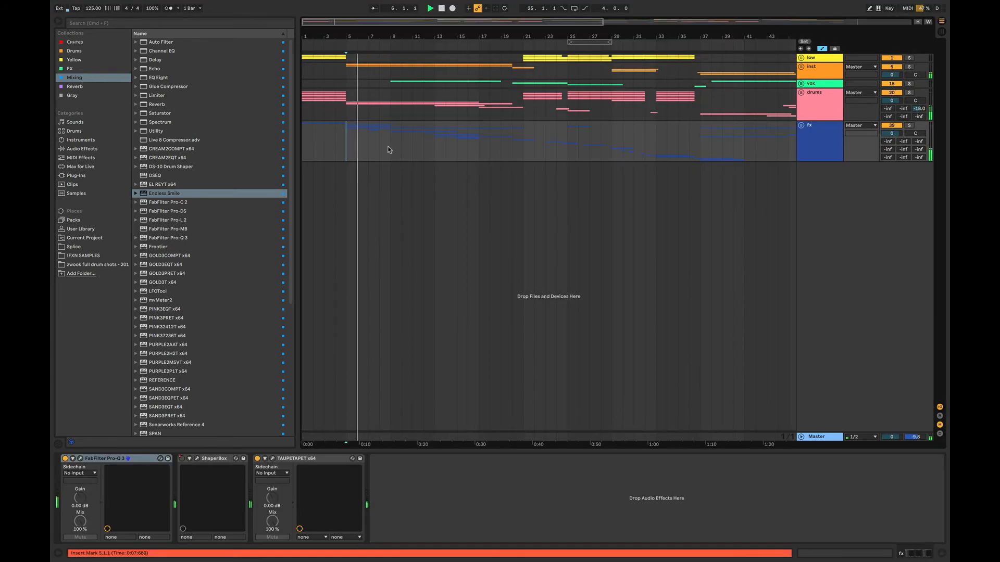
pyautogui.moveTo(318, 39); pyautogui.dragTo(318, 78)
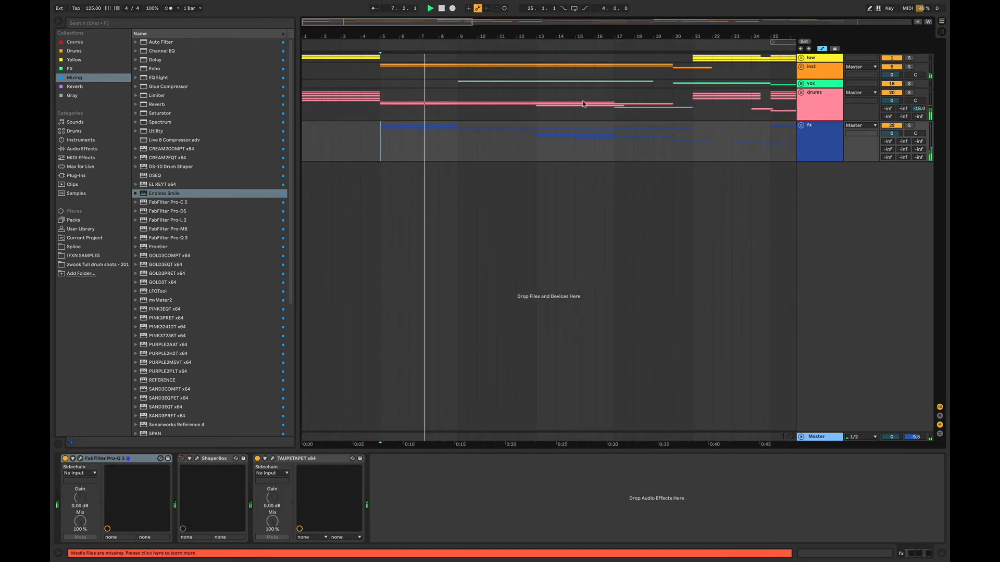
pyautogui.click(802, 93)
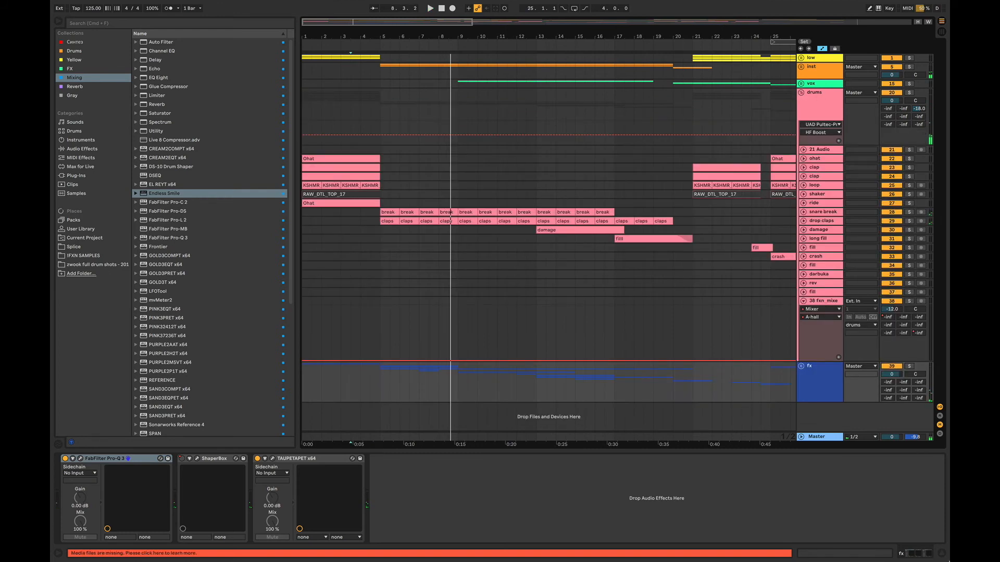
# - Hide the device view, unfold and solo the drop claps track in the drums group, and cue playback at bar 5
pyautogui.click(944, 553)
pyautogui.click(804, 221)
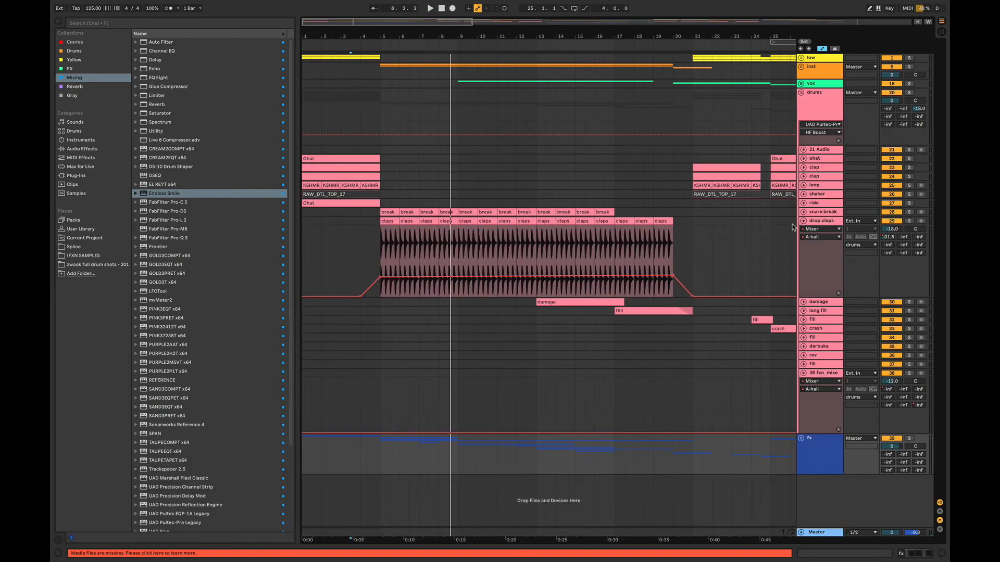
pyautogui.click(908, 221)
pyautogui.click(381, 246)
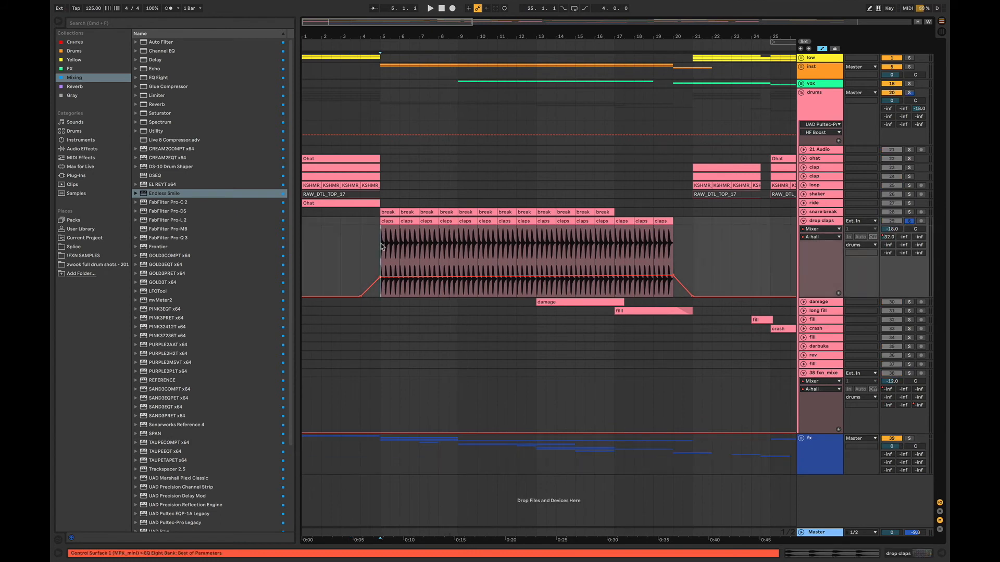
# - Play the drop claps from bar 5 with the snare break also soloed, then fold both tracks and the drums group
pyautogui.press('space')
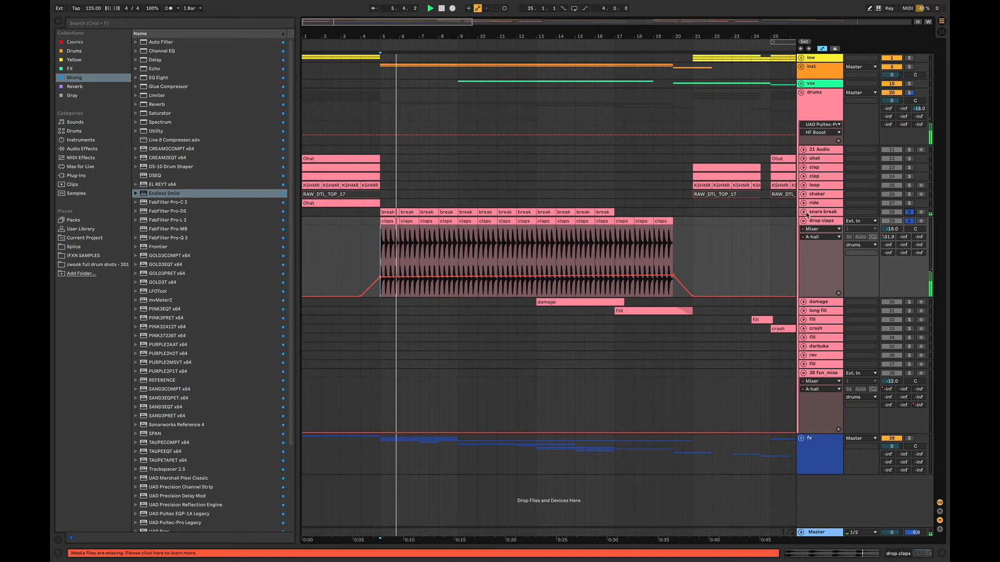
pyautogui.click(805, 213)
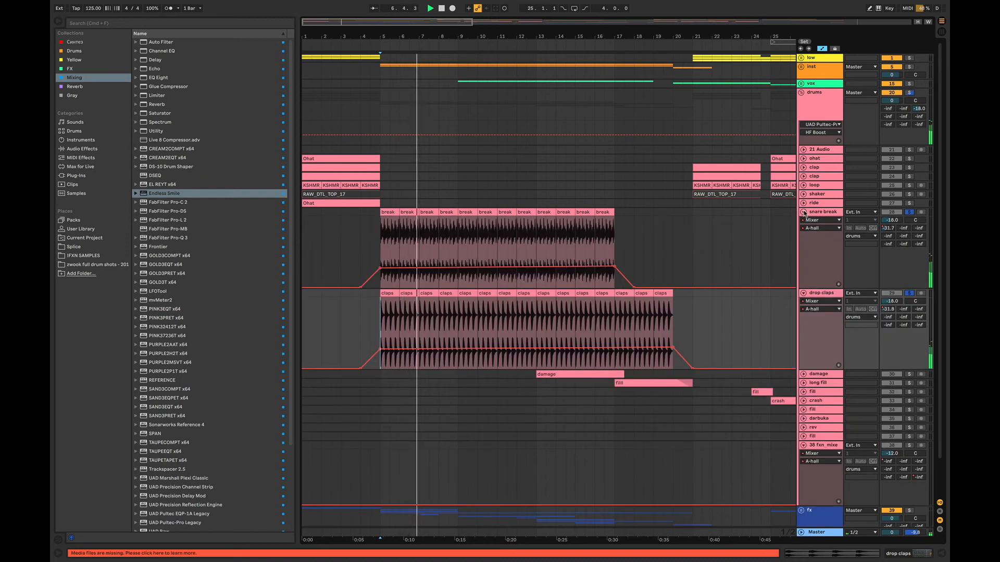
pyautogui.click(804, 212)
pyautogui.click(804, 221)
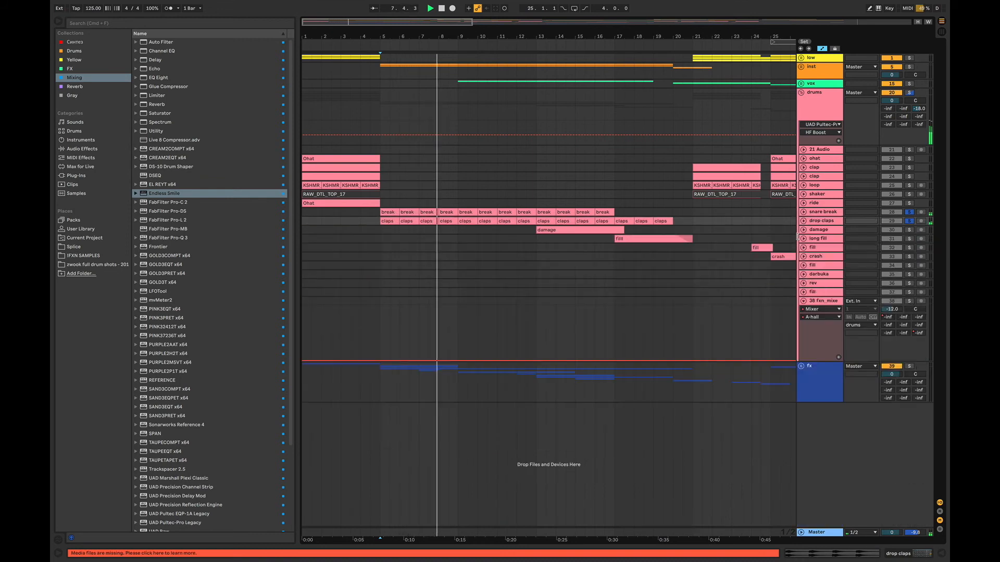
pyautogui.click(801, 92)
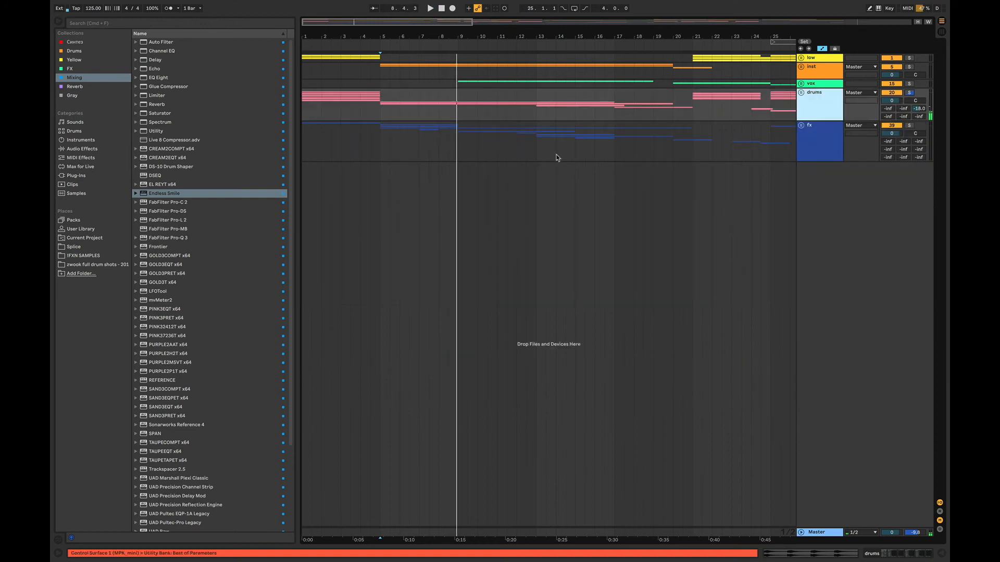
# - Unfold the fx group, solo its d track and play it from bar 5
pyautogui.click(381, 150)
pyautogui.press('space')
pyautogui.click(802, 125)
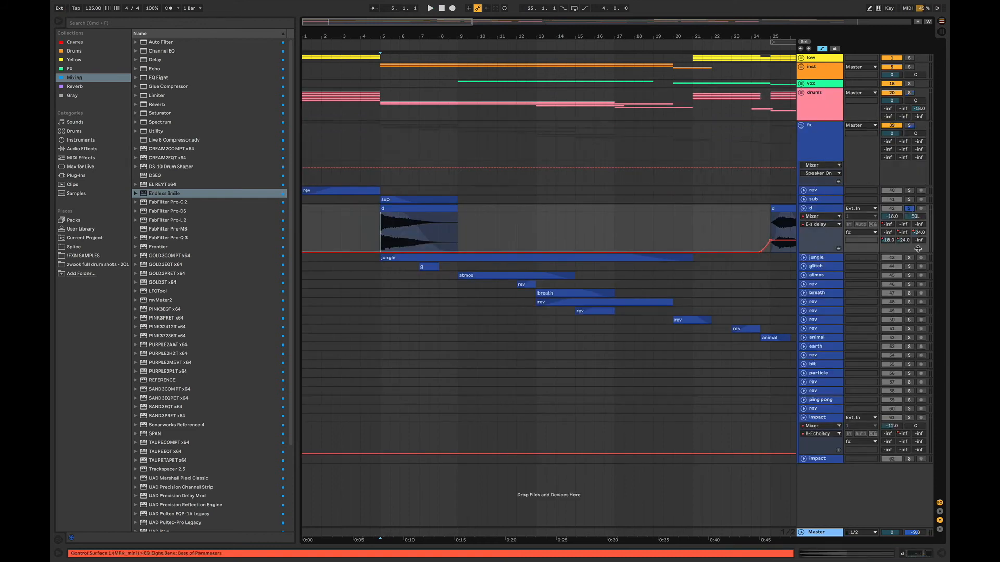
pyautogui.press('space')
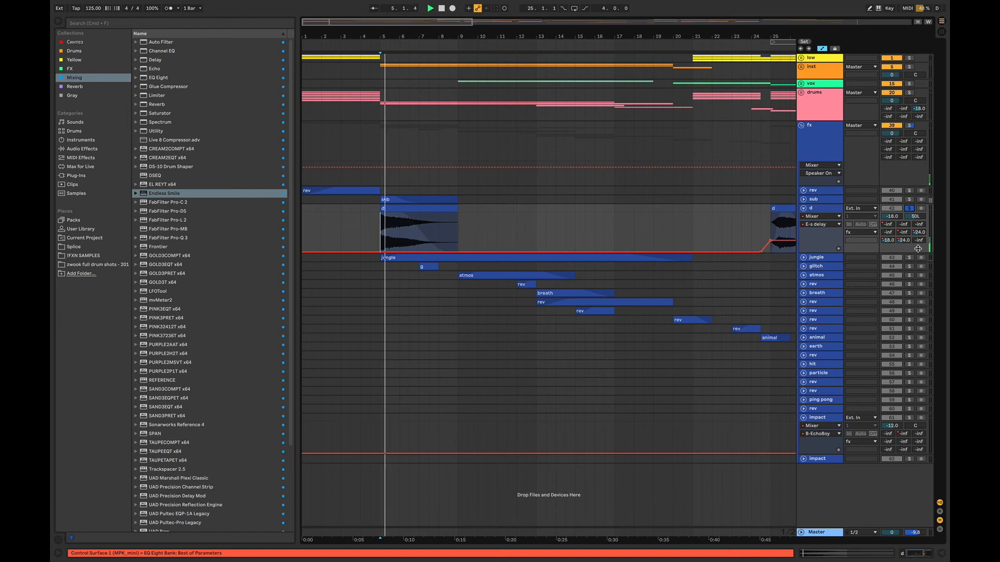
# - Unfold and enlarge the jungle track in the fx group, then play it soloed from bar 9
pyautogui.click(803, 257)
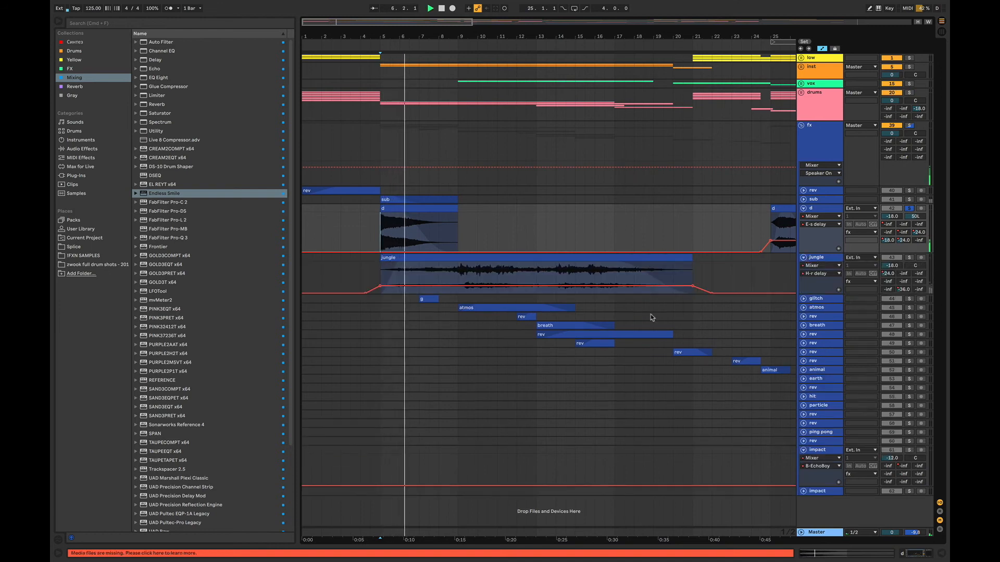
pyautogui.click(448, 276)
pyautogui.moveTo(819, 294); pyautogui.dragTo(819, 326)
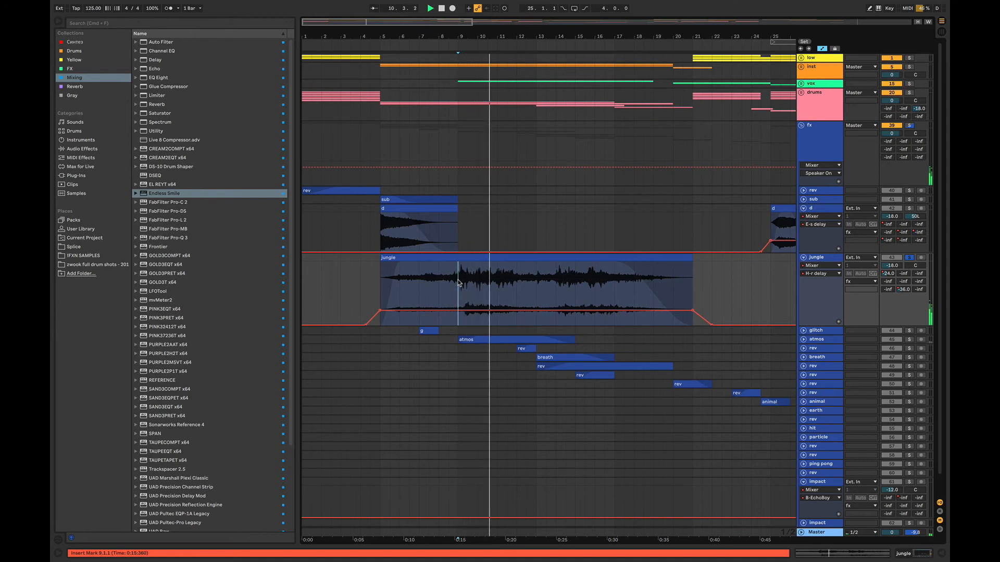
pyautogui.press('space')
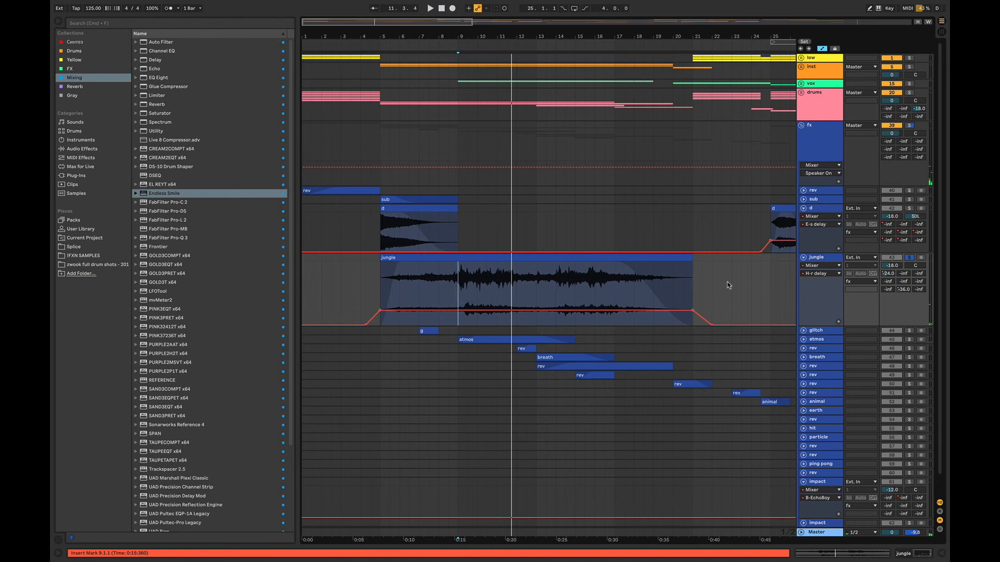
# - Unfold and solo the rev track with the short clip at bar 12, and play it from there
pyautogui.click(804, 348)
pyautogui.click(507, 367)
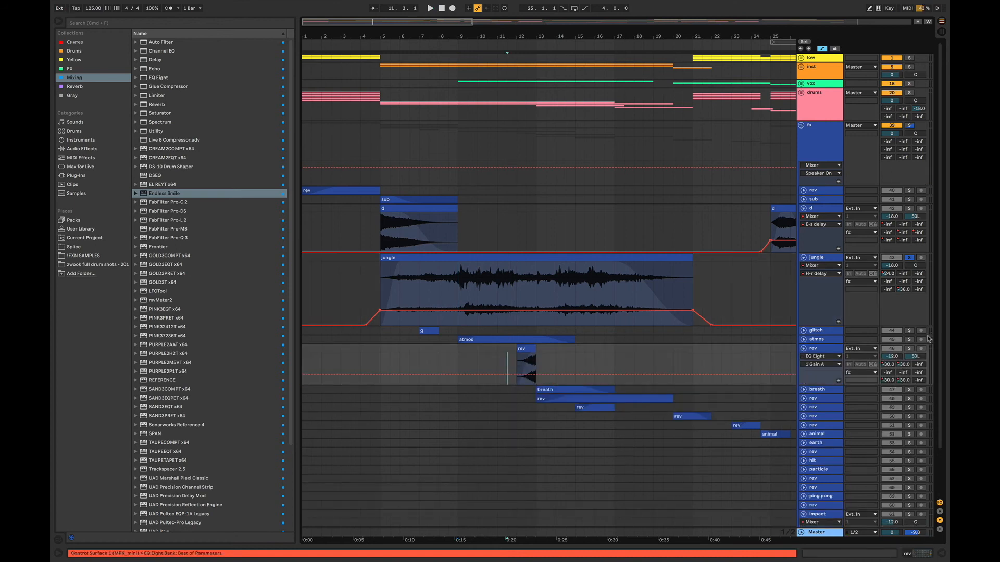
pyautogui.scroll(-3, 896, 443)
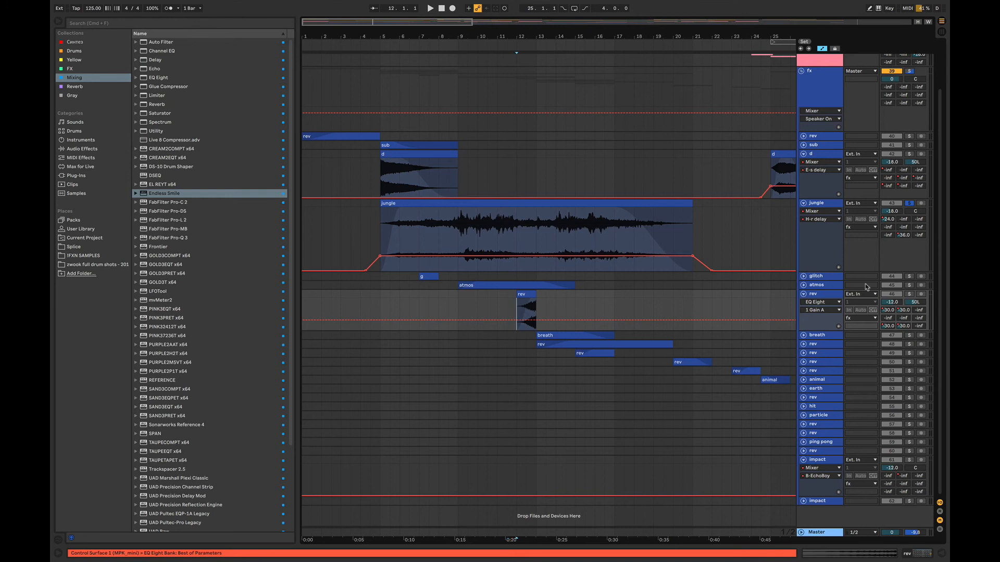
pyautogui.click(909, 294)
pyautogui.press('space')
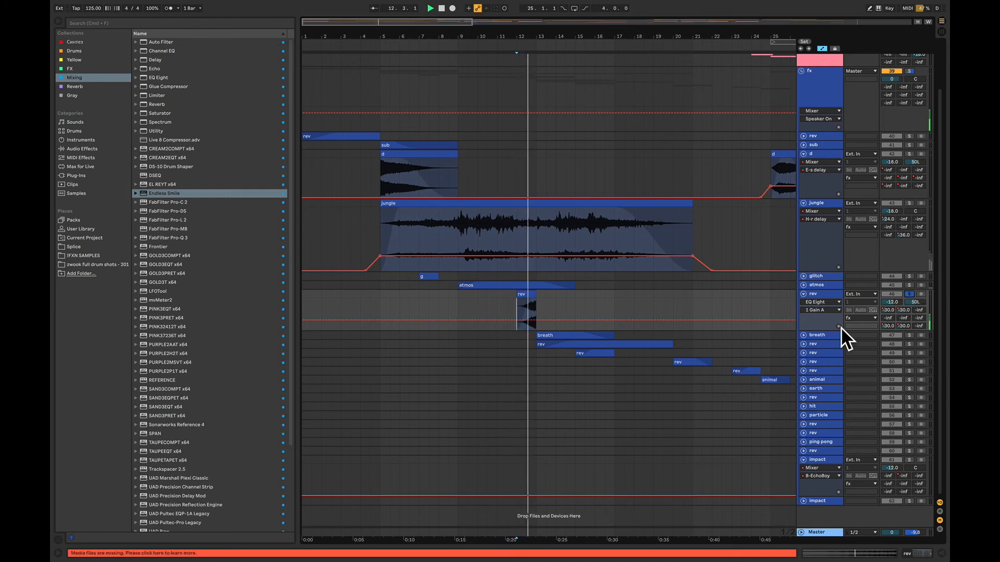
# - Unfold and solo the breath track and the long rev track below it, playing the rev from bar 18
pyautogui.click(804, 335)
pyautogui.press('space')
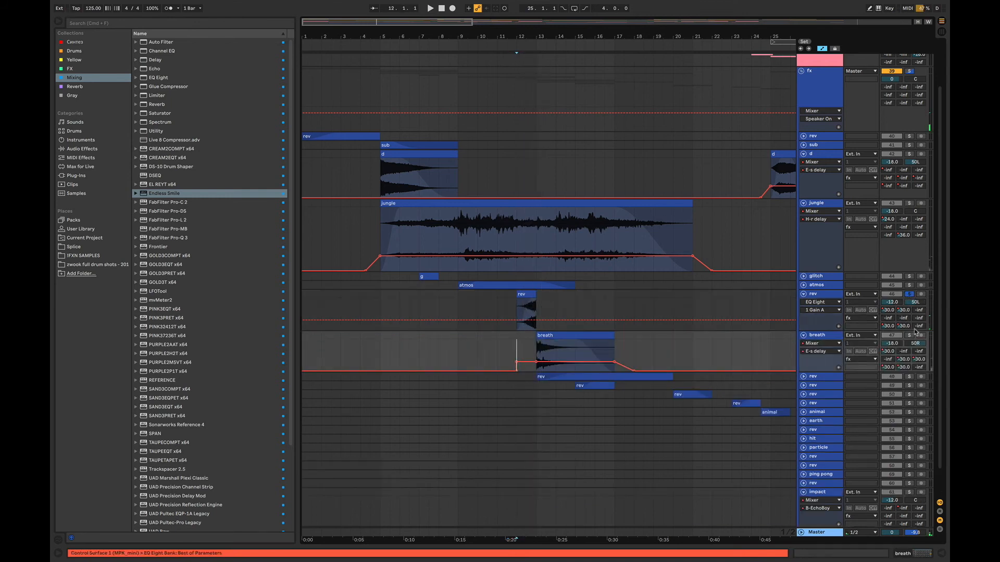
pyautogui.press('space')
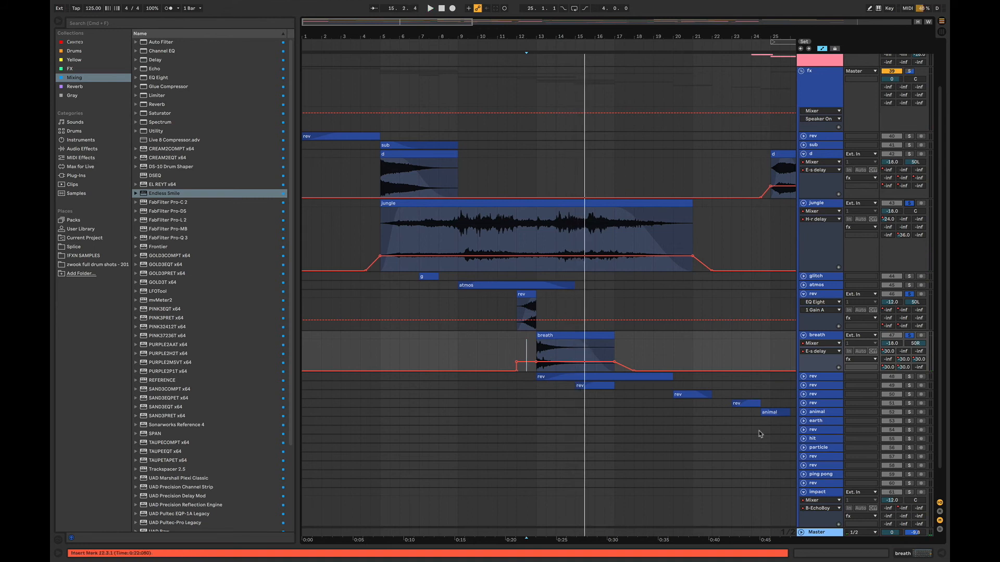
pyautogui.click(803, 377)
pyautogui.click(623, 410)
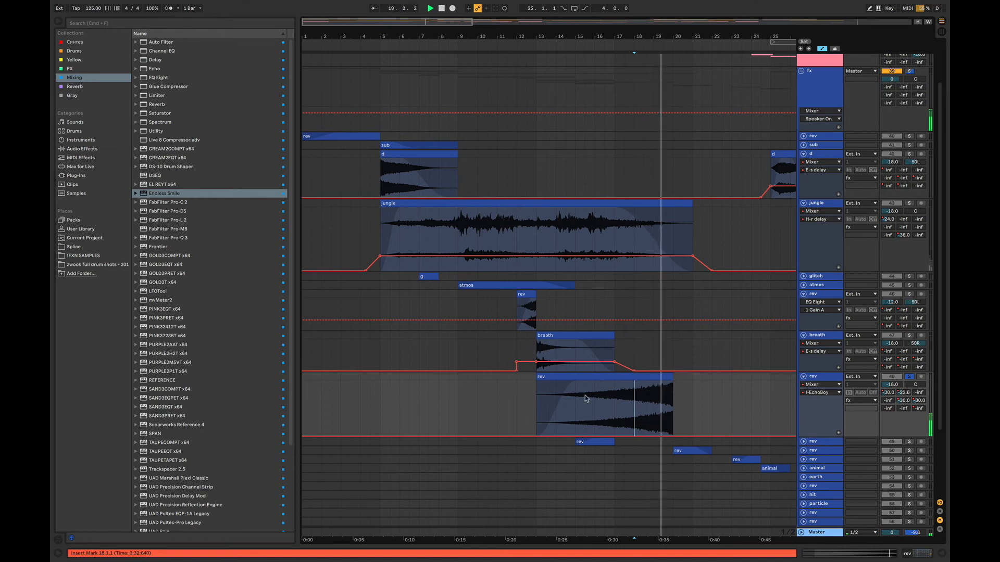
# - Play the breakdown from bar 7 with the inst group's two drop leads, drums and fx together
pyautogui.click(418, 408)
pyautogui.press('space')
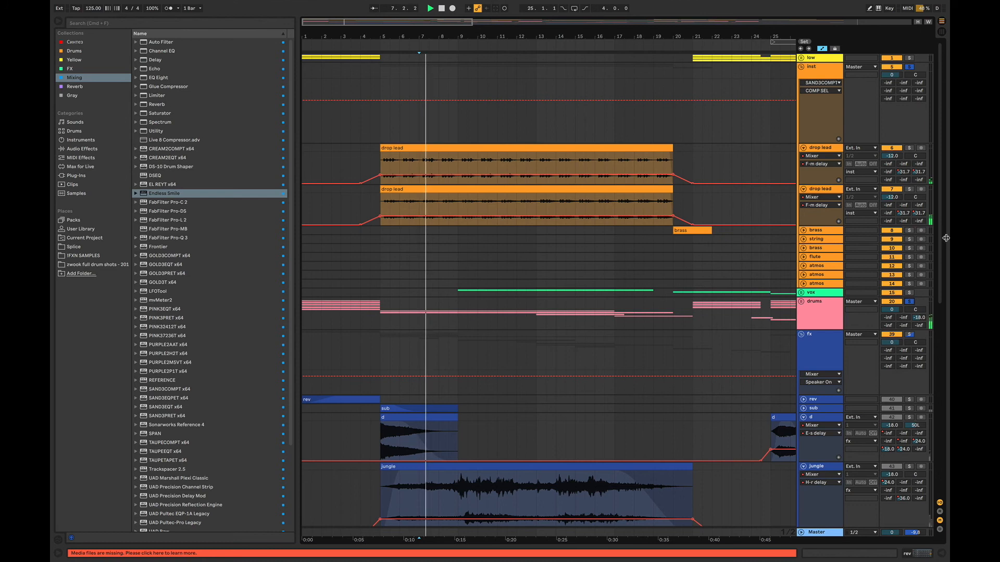
pyautogui.scroll(-1, 940, 241)
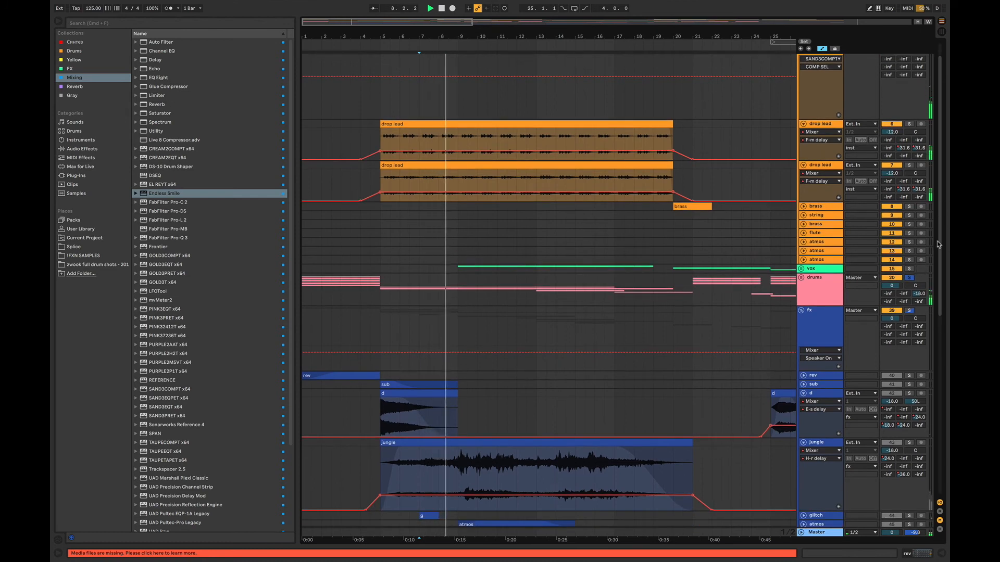
pyautogui.scroll(-1, 938, 244)
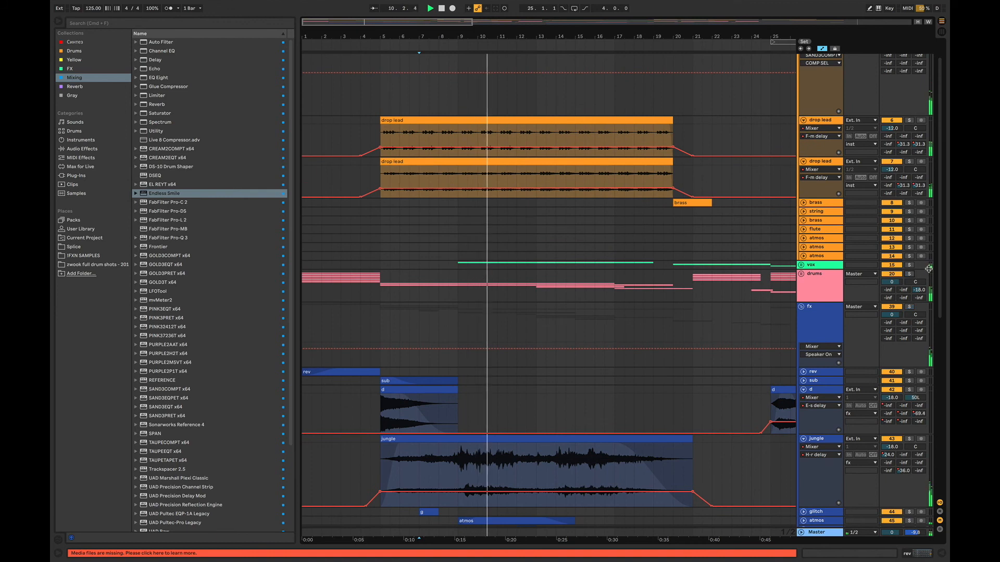
pyautogui.scroll(1, 935, 266)
pyautogui.scroll(2, 937, 259)
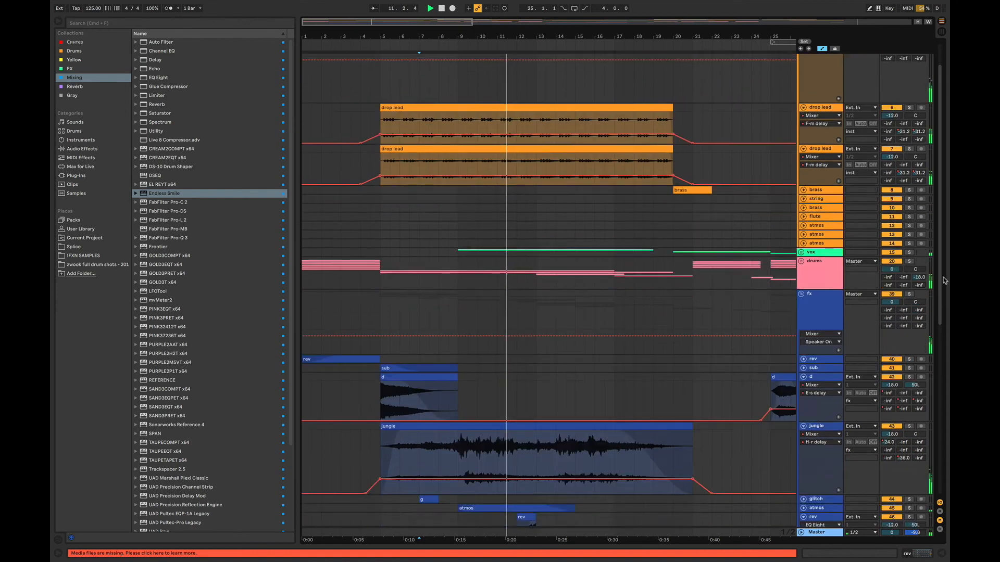
# - Fold the two drop lead tracks in the inst group and select the fx group
pyautogui.click(803, 149)
pyautogui.click(803, 155)
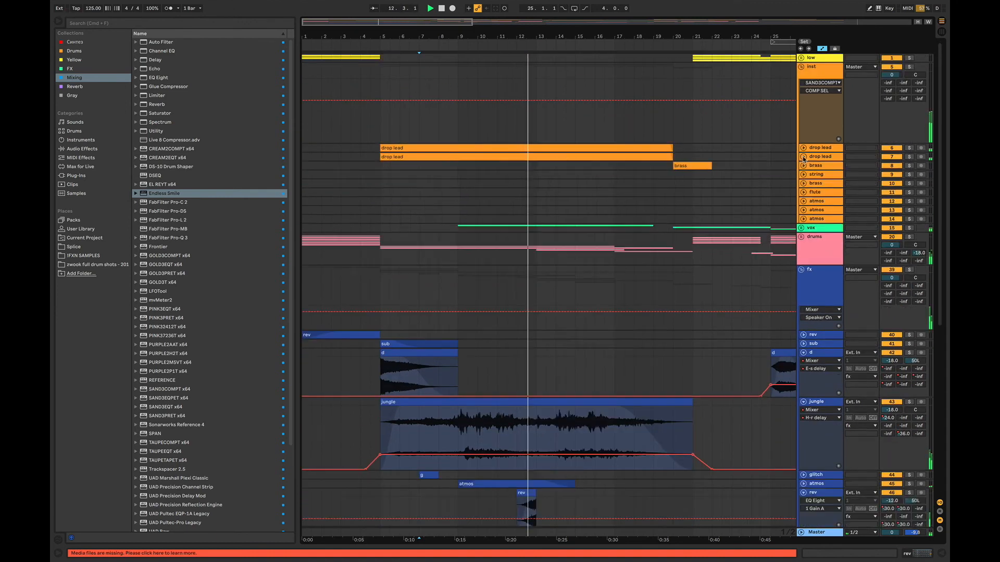
pyautogui.click(805, 273)
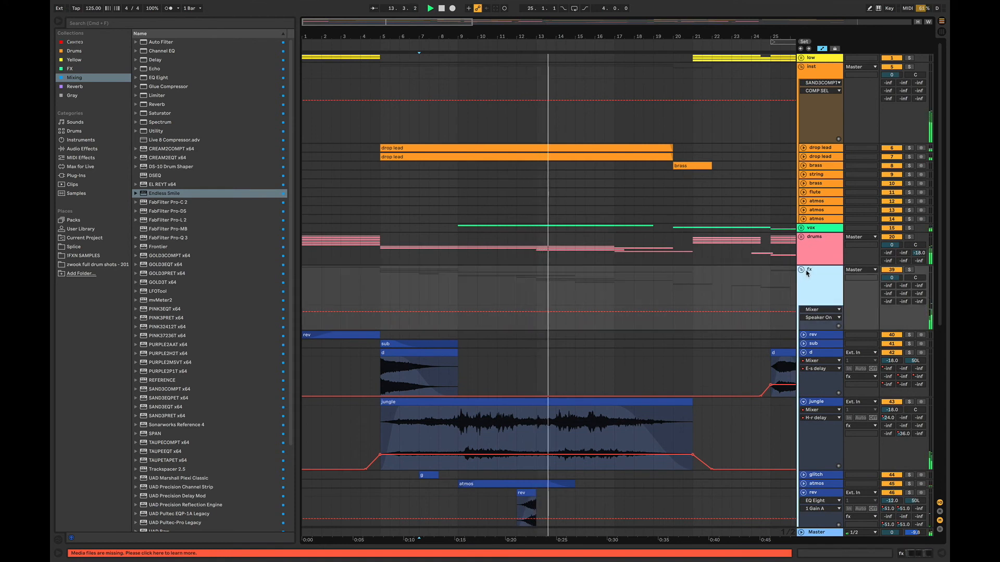
# - Unfold the drums group and its damage track, and audition the damage clip from bar 13 soloed and in the mix
pyautogui.click(801, 237)
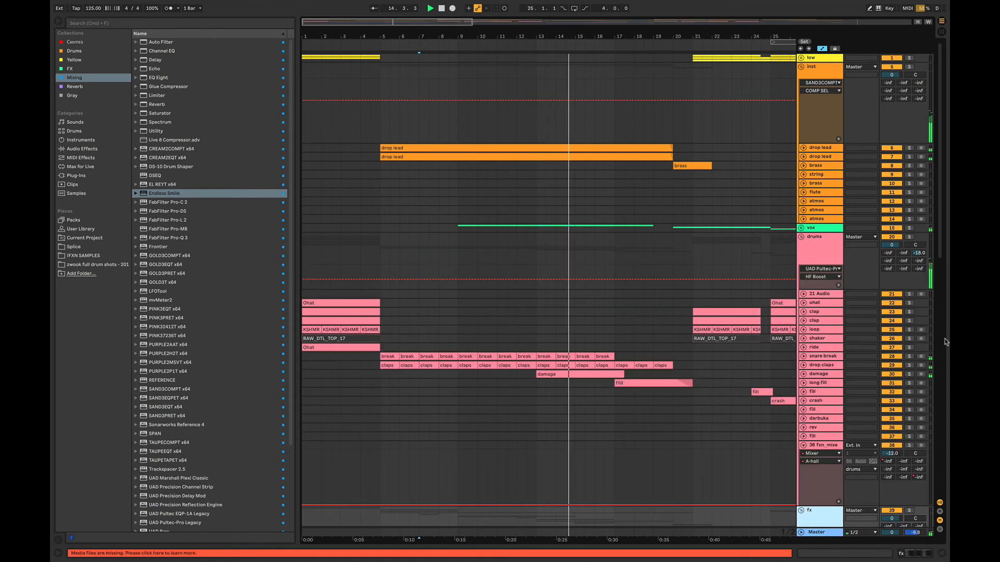
pyautogui.click(803, 374)
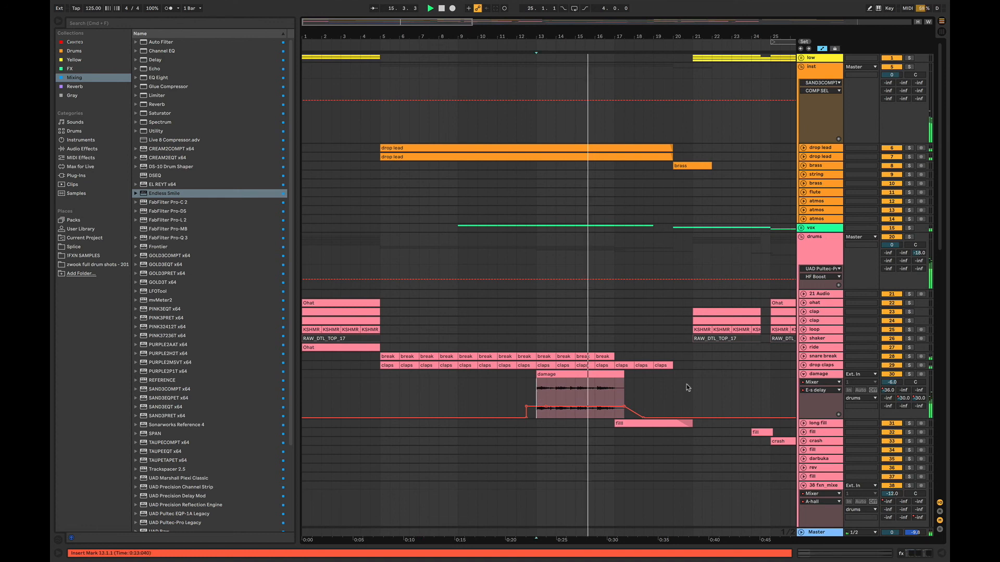
pyautogui.click(909, 374)
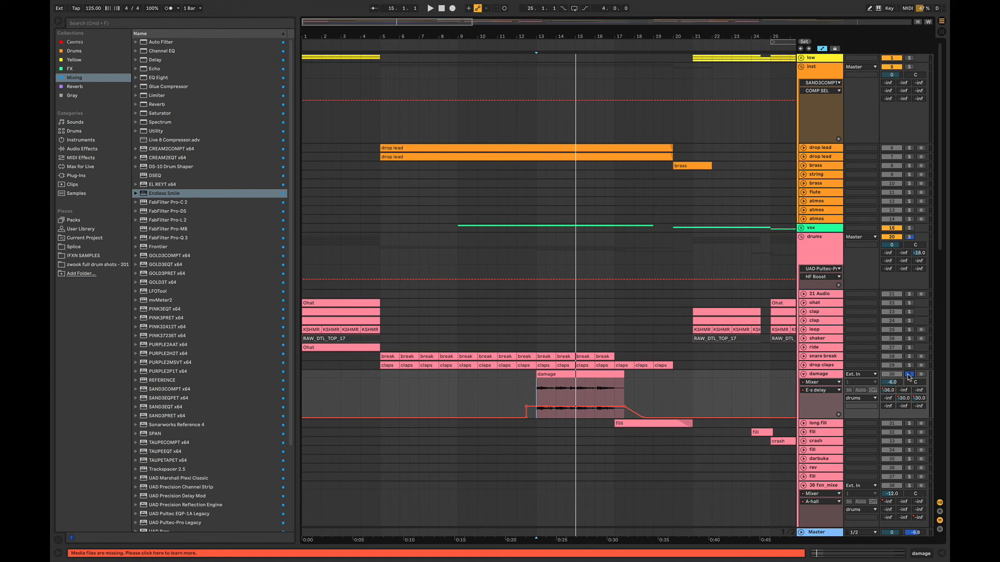
pyautogui.press('space')
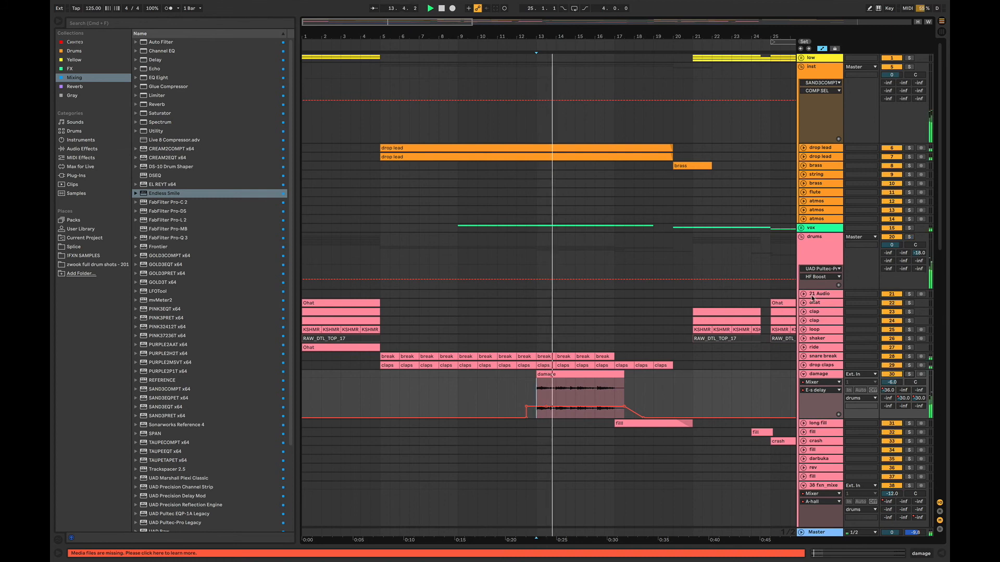
# - Unfold the long fill track during playback and select from bar 17 to bar 20 on the drop claps track
pyautogui.click(804, 423)
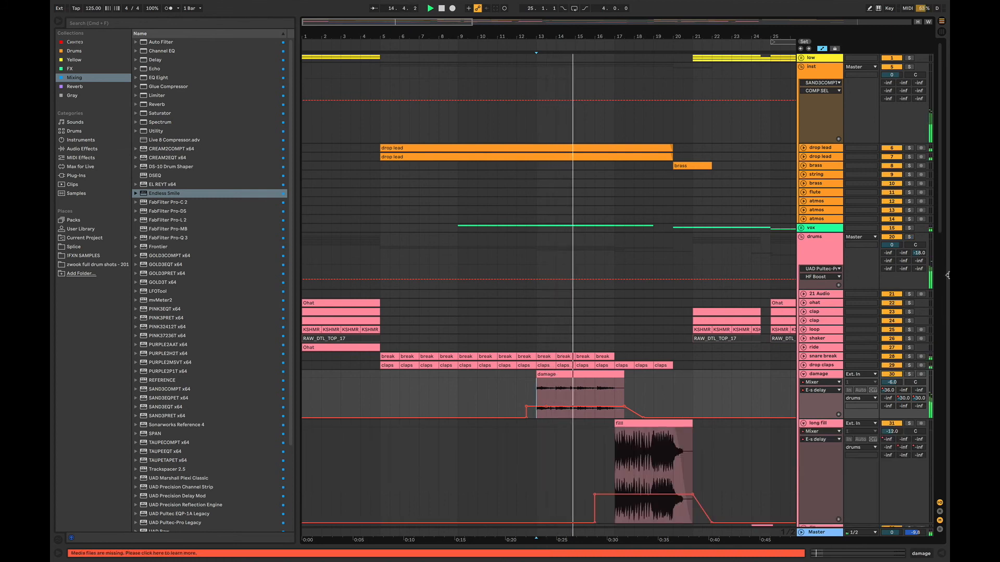
pyautogui.scroll(-5, 644, 293)
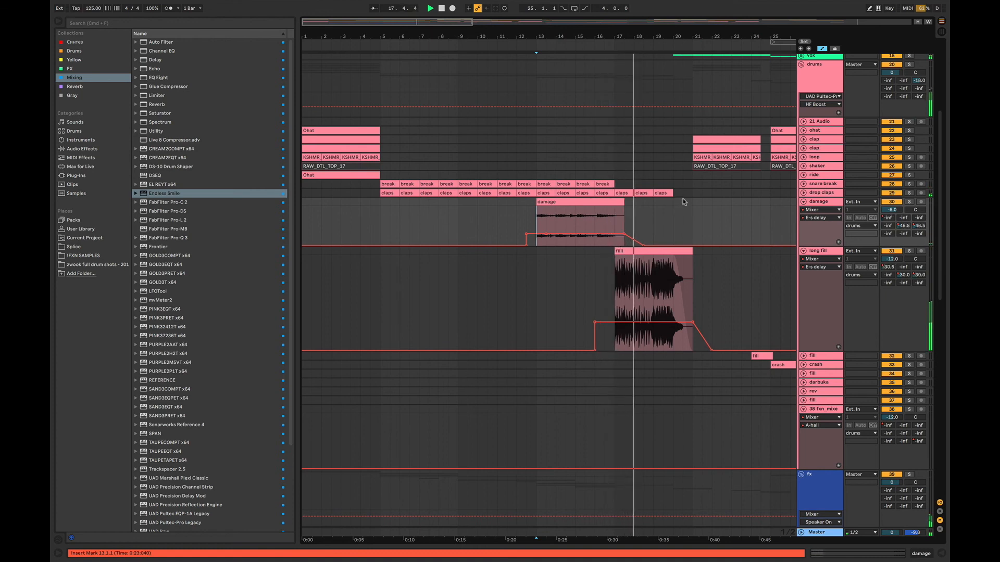
pyautogui.moveTo(683, 202); pyautogui.dragTo(618, 194)
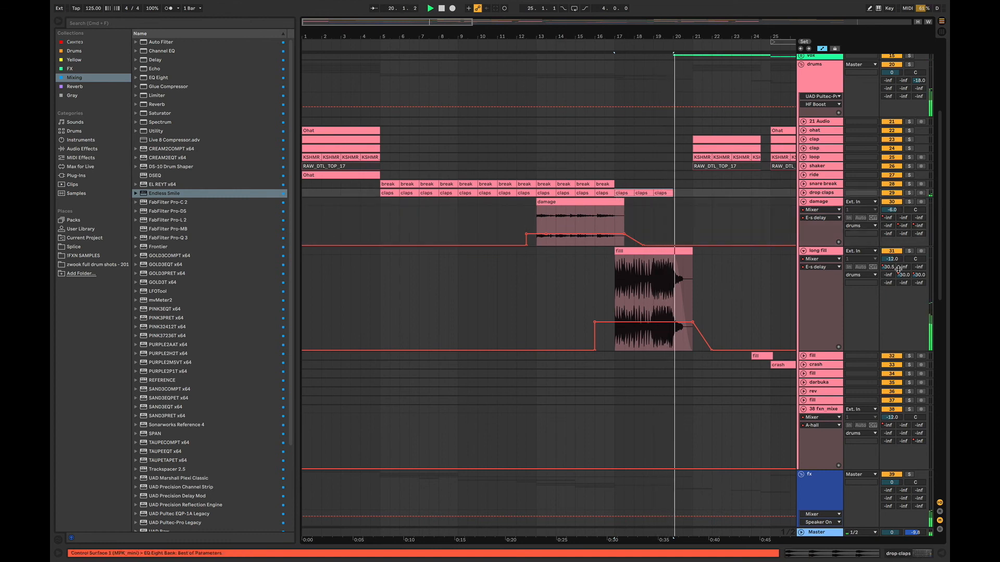
# - Fold the drums, inst and fx groups back to the compact arrangement overview
pyautogui.scroll(5, 939, 213)
pyautogui.scroll(1, 939, 212)
pyautogui.click(801, 237)
pyautogui.moveTo(404, 24); pyautogui.dragTo(461, 21)
pyautogui.click(801, 67)
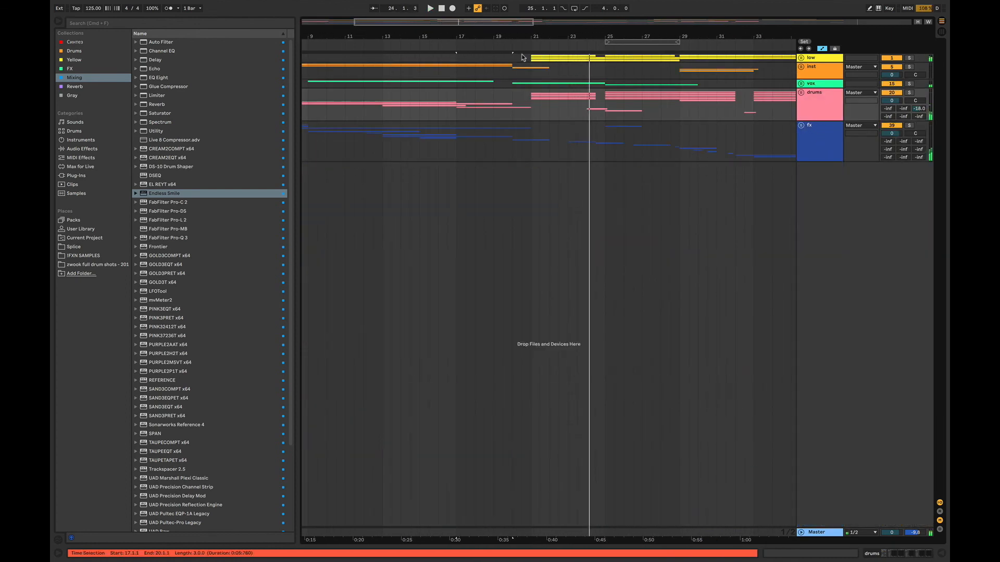
# - Unfold the flute track in the inst group and play the second breakdown from bar 37
pyautogui.moveTo(496, 27); pyautogui.dragTo(496, 142)
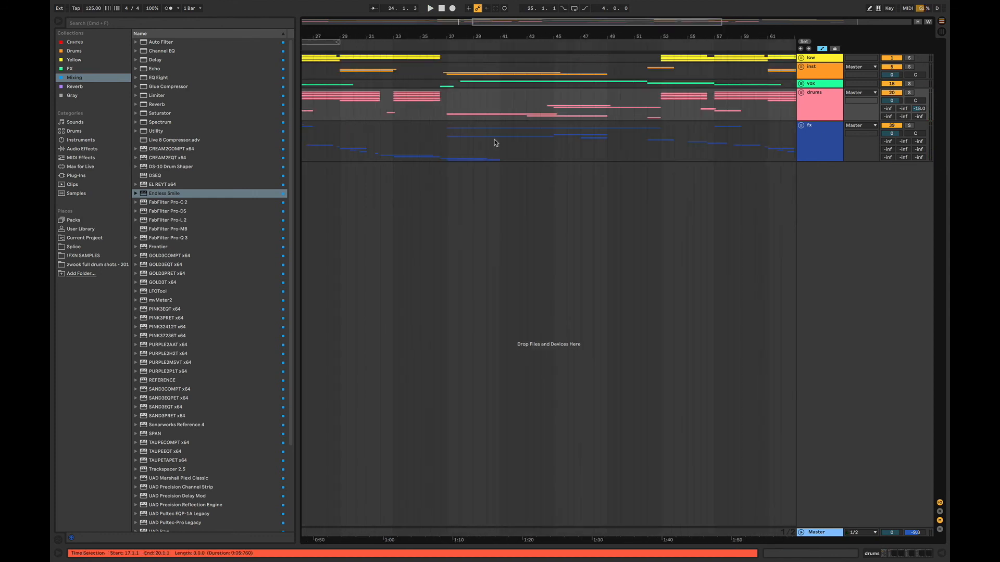
pyautogui.click(448, 143)
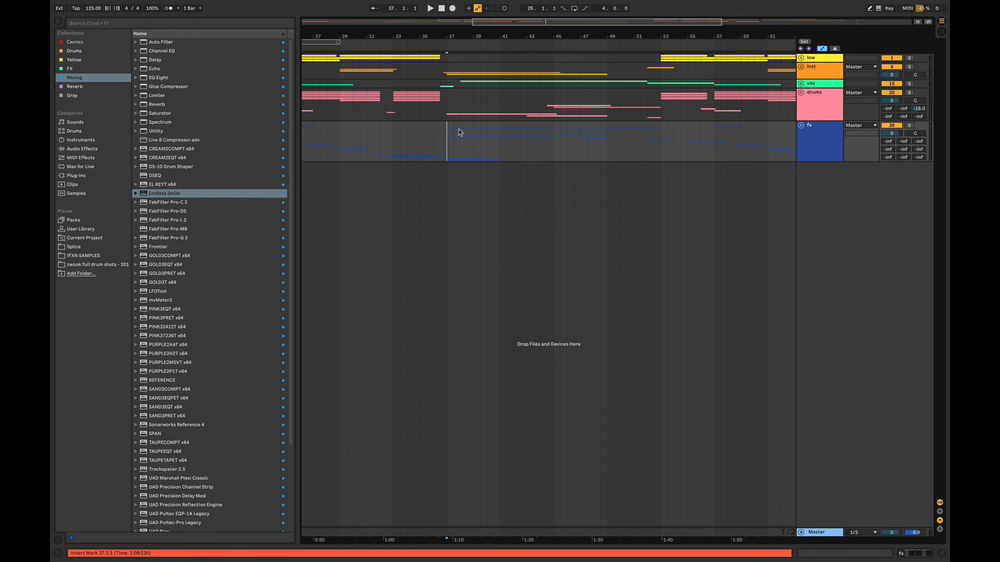
pyautogui.click(801, 68)
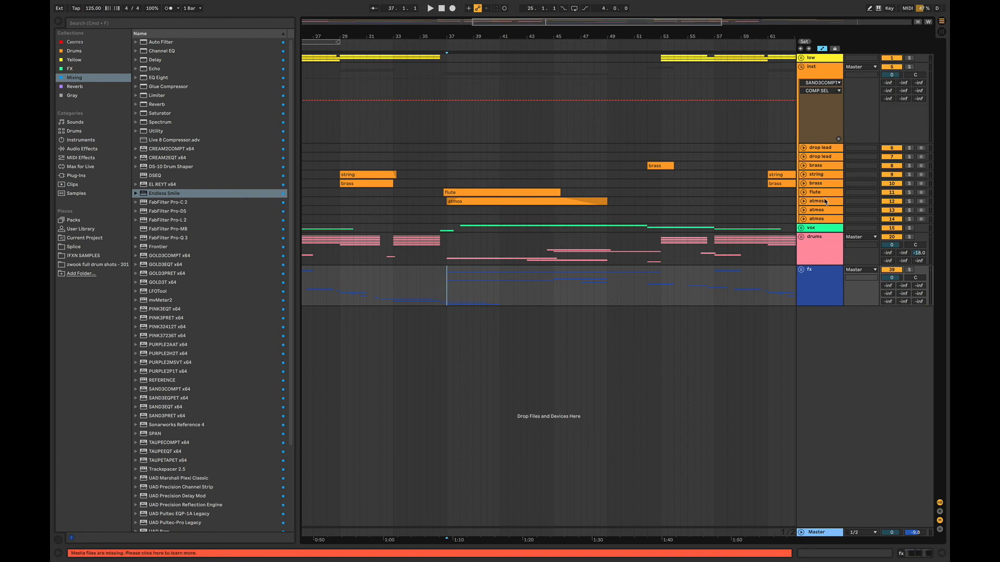
pyautogui.click(803, 192)
pyautogui.press('space')
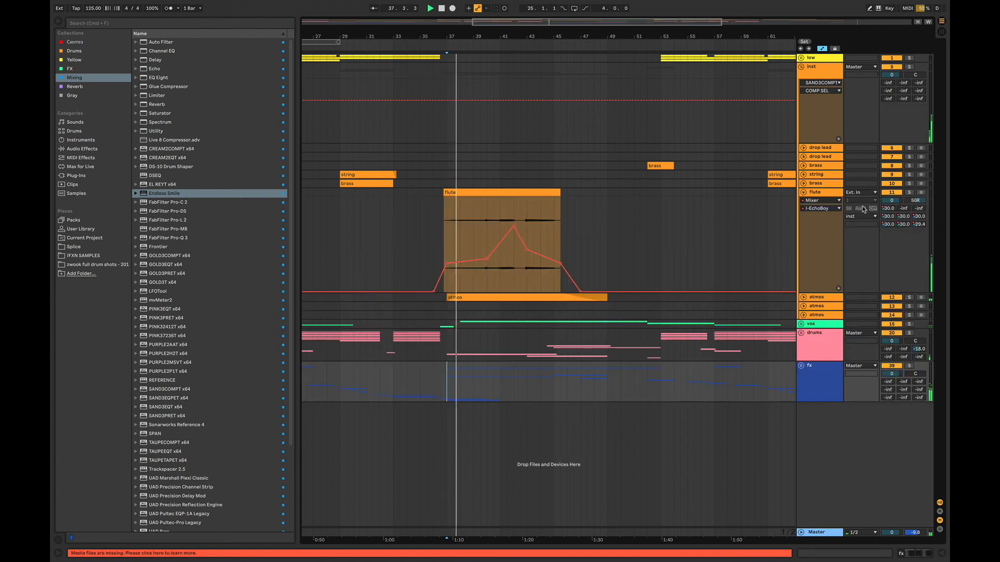
# - Fold the inst group and unfold the fx group to examine its clips in the second breakdown
pyautogui.click(801, 68)
pyautogui.click(801, 125)
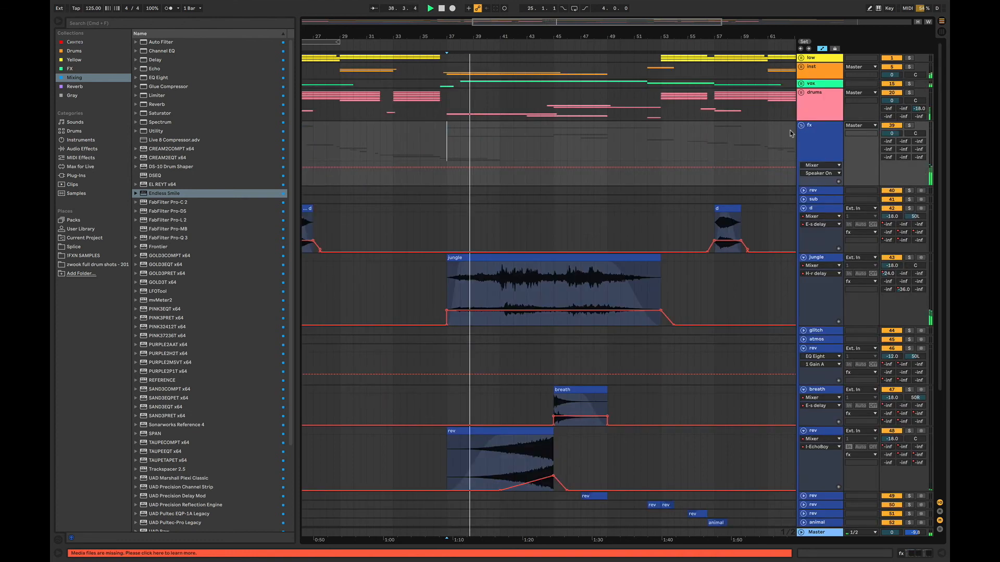
pyautogui.scroll(-5, 934, 363)
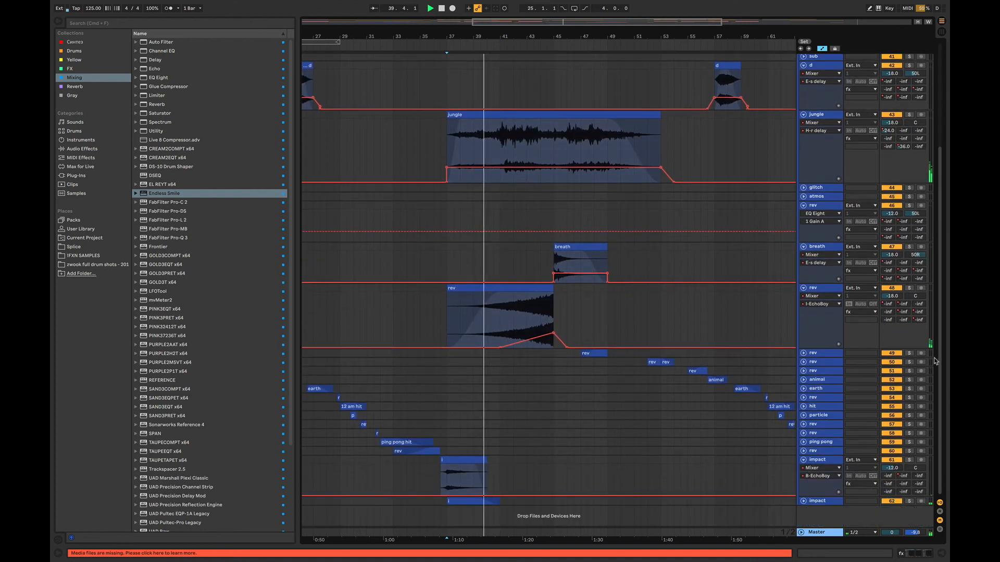
# - Solo both impact tracks in the fx group, unfold the second one and play them from just before bar 37
pyautogui.press('space')
pyautogui.click(441, 479)
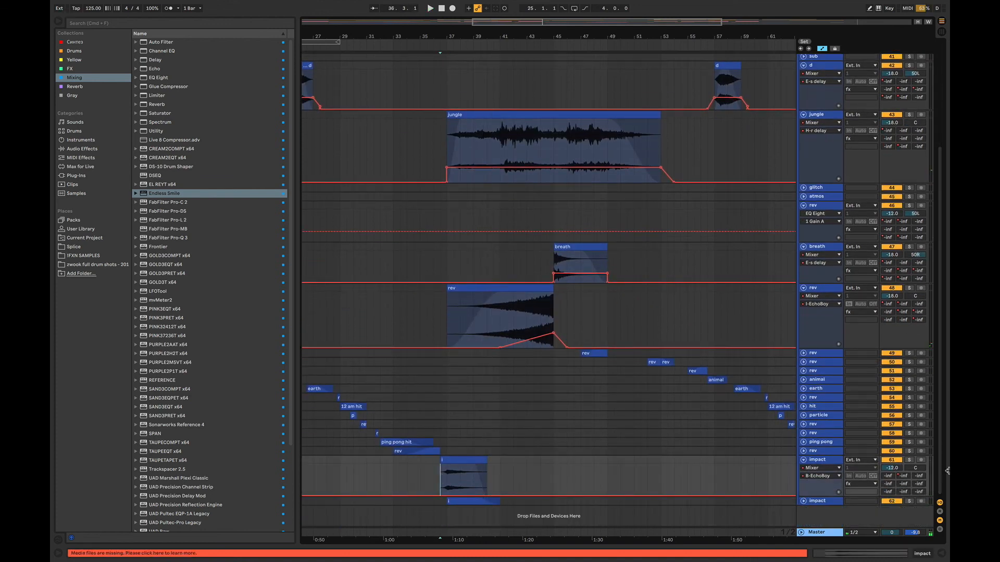
pyautogui.click(909, 460)
pyautogui.press('space')
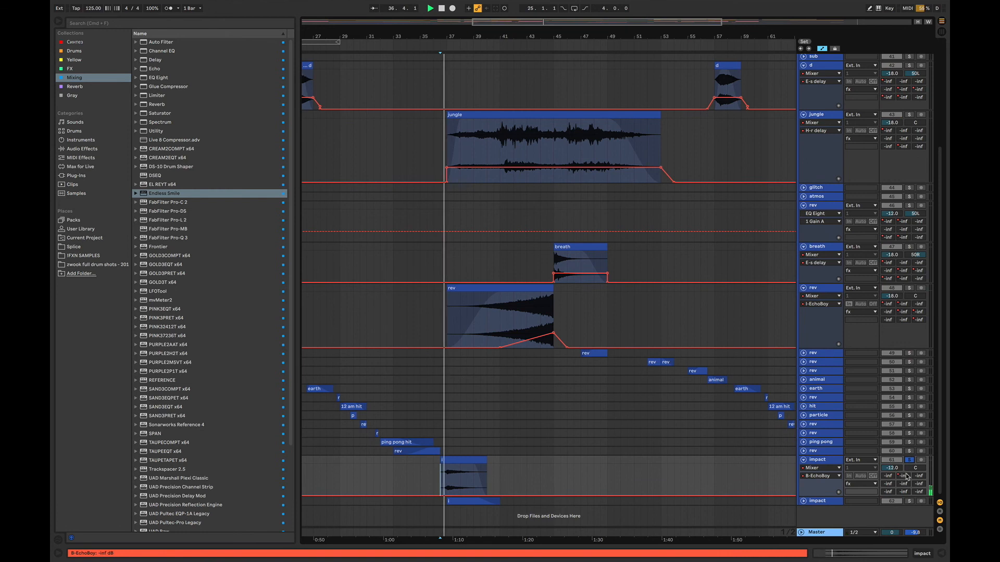
pyautogui.keyDown('super'); pyautogui.click(909, 501); pyautogui.keyUp('super')
pyautogui.press('space')
pyautogui.click(804, 501)
pyautogui.press('space')
pyautogui.scroll(-2, 874, 435)
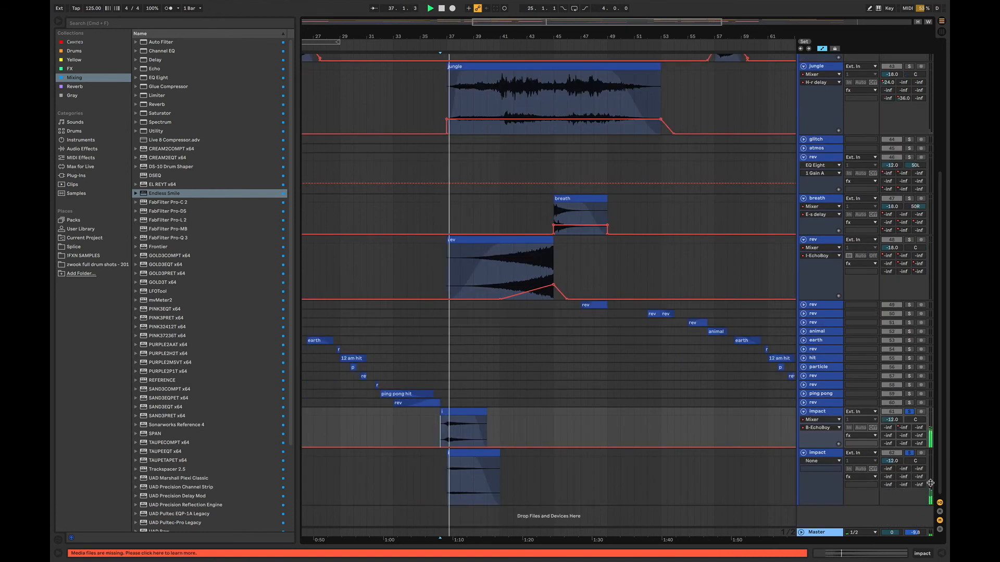
# - Fold both impact tracks and collapse the fx group
pyautogui.click(804, 412)
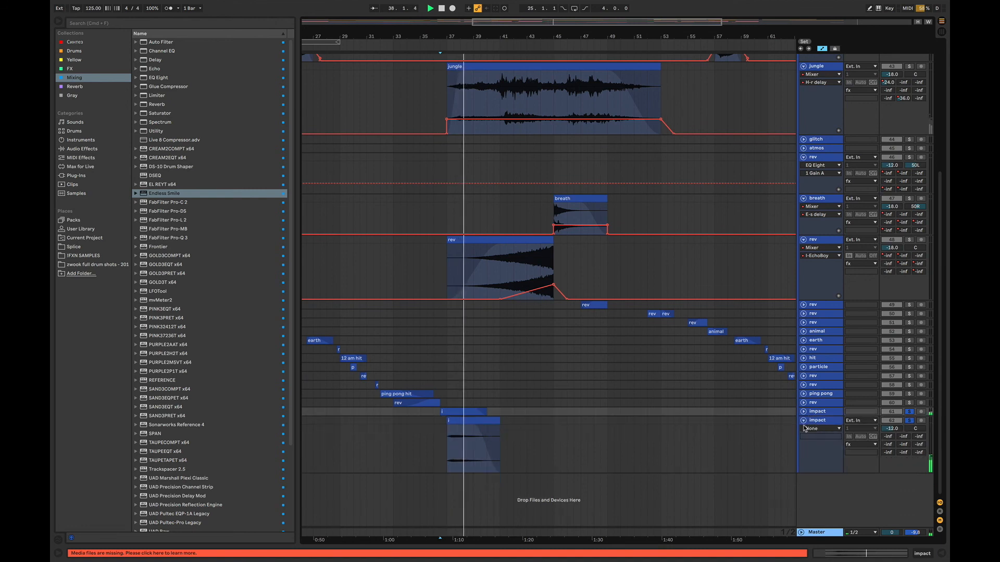
pyautogui.click(803, 421)
pyautogui.scroll(8, 886, 208)
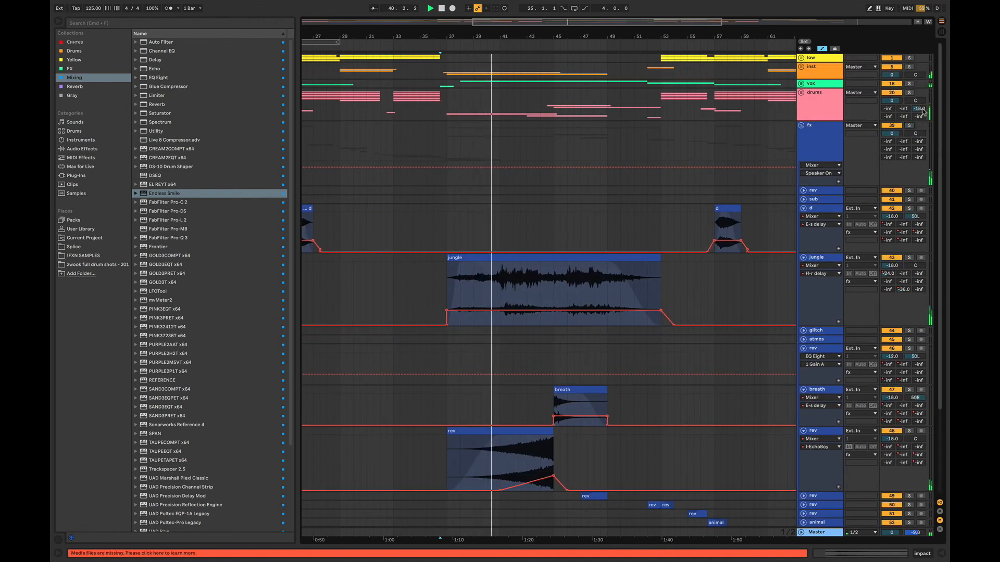
pyautogui.click(808, 131)
pyautogui.click(801, 126)
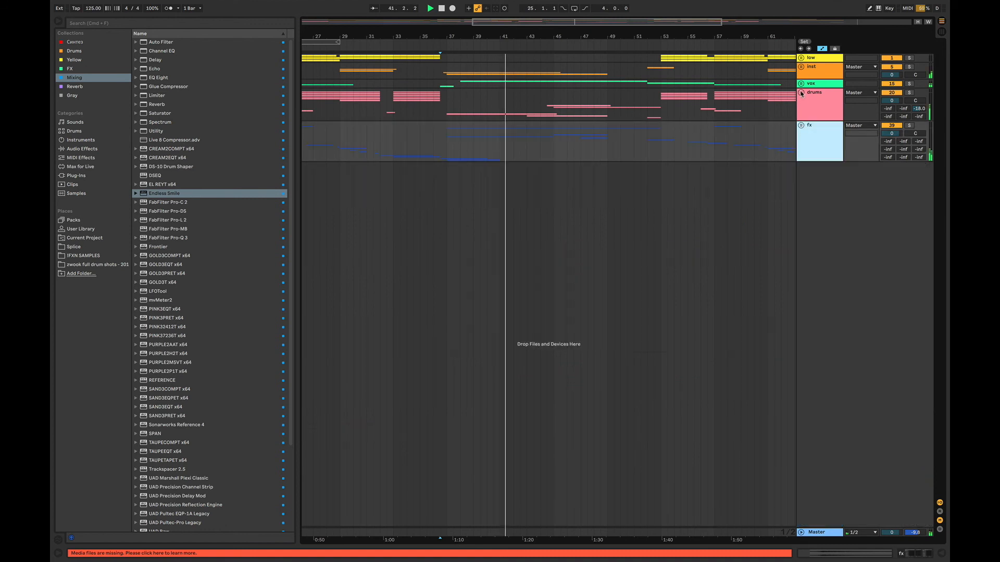
# - Unfold the drums group and its darbuka track, and play the darbuka soloed from bar 38 before releasing the solo
pyautogui.click(802, 93)
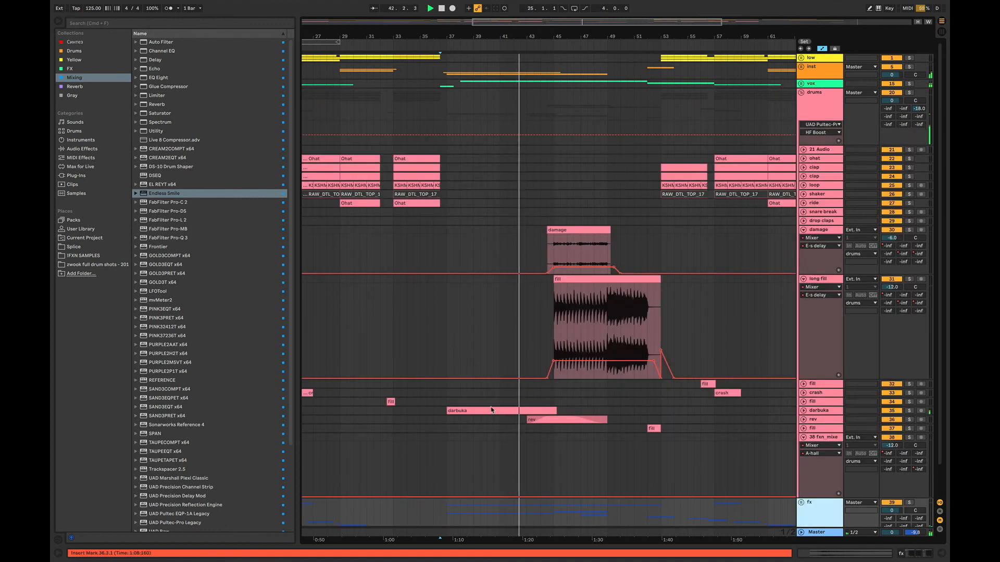
pyautogui.click(804, 411)
pyautogui.click(467, 437)
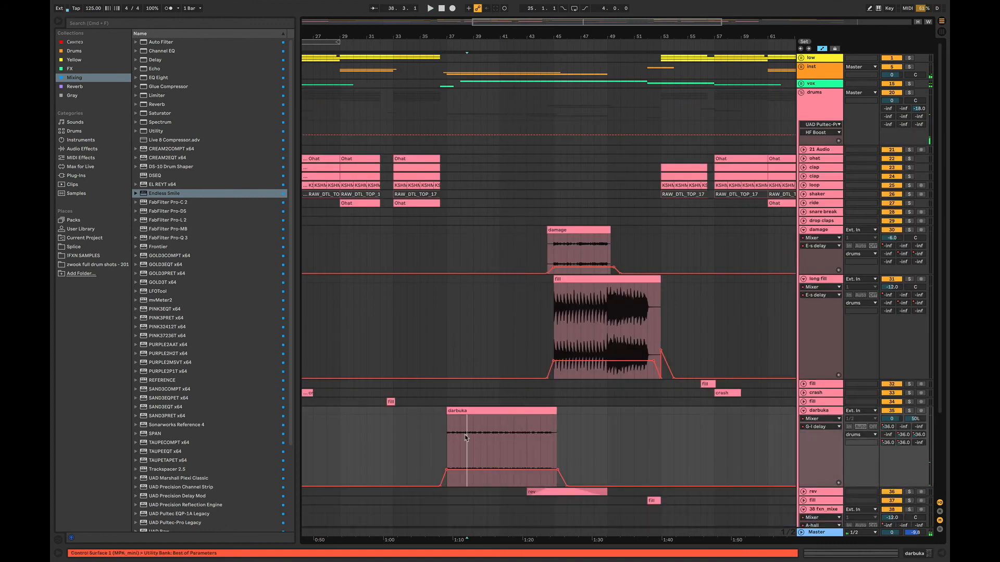
pyautogui.click(910, 411)
pyautogui.press('space')
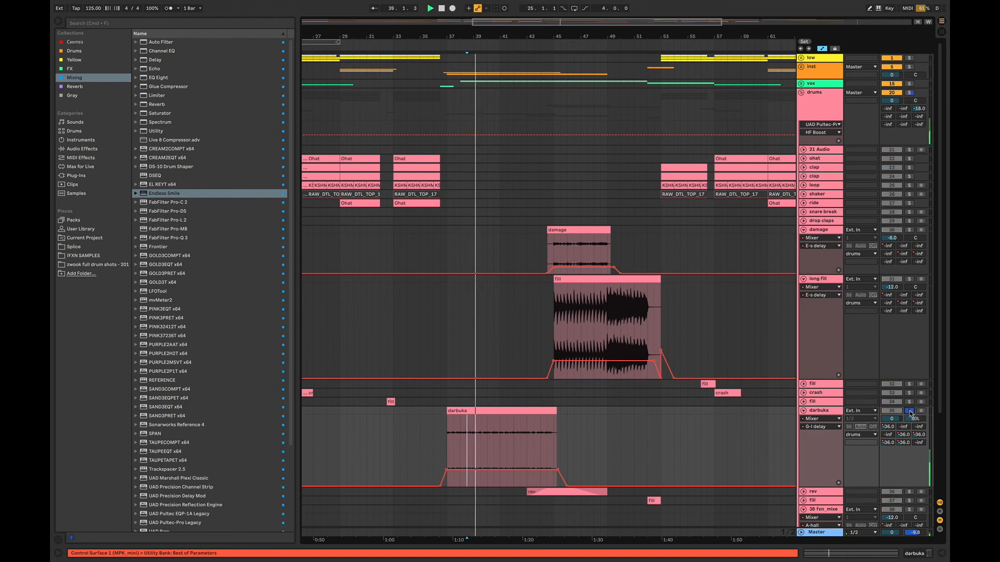
pyautogui.click(910, 411)
# - Unfold the rev track in the drums group, audition it soloed, and play the full mix from bar 40
pyautogui.scroll(-3, 805, 405)
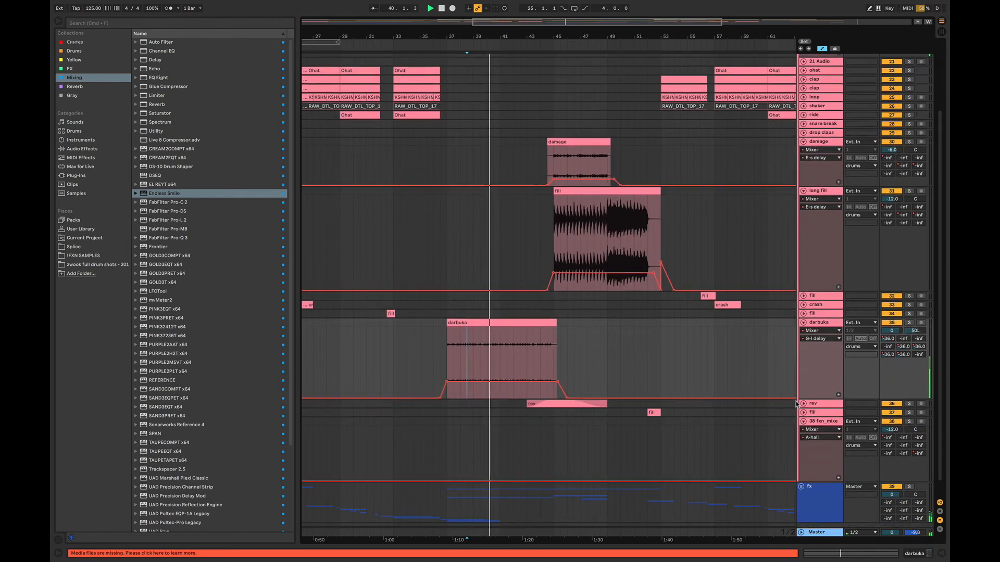
pyautogui.click(804, 403)
pyautogui.click(909, 404)
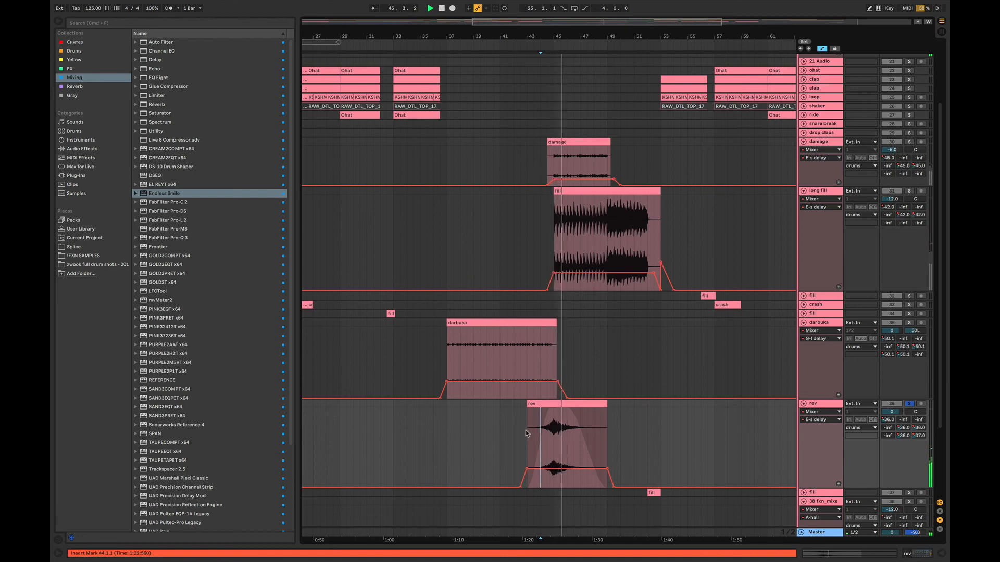
pyautogui.click(487, 420)
pyautogui.press('space')
pyautogui.press('space')
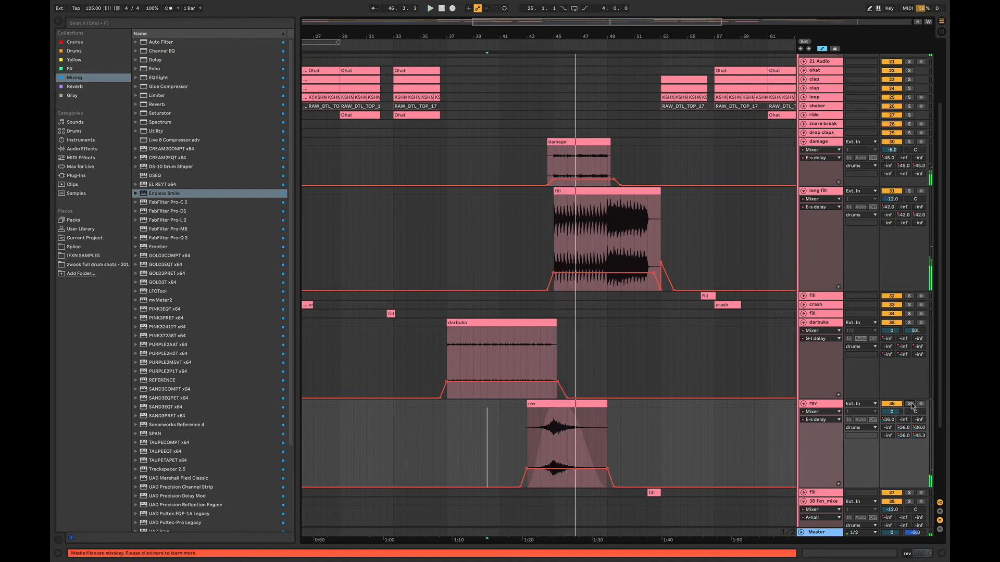
# - Fold the damage, long fill and darbuka tracks, reopen long fill briefly during playback, and collapse the drums group
pyautogui.click(804, 142)
pyautogui.click(803, 150)
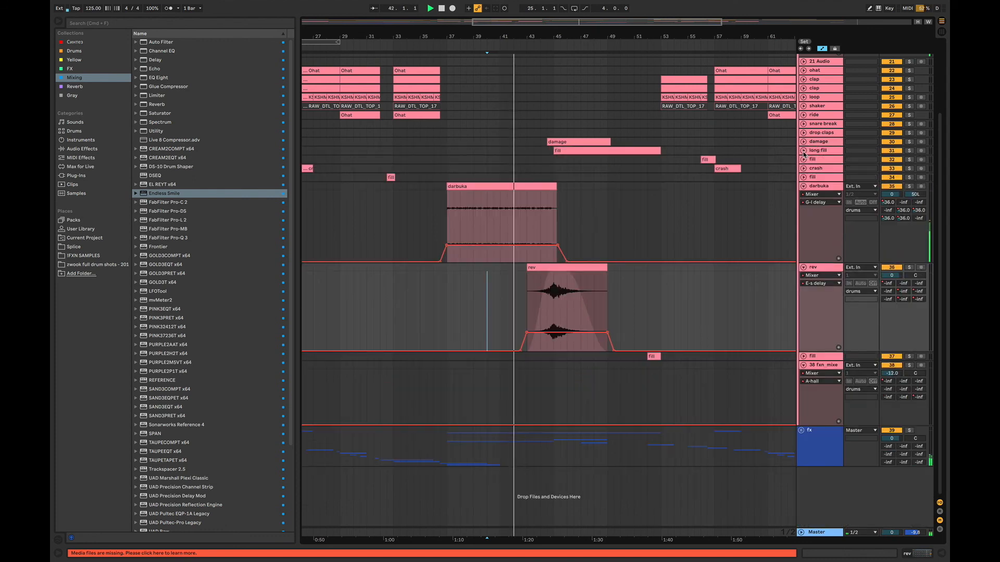
pyautogui.scroll(5, 808, 245)
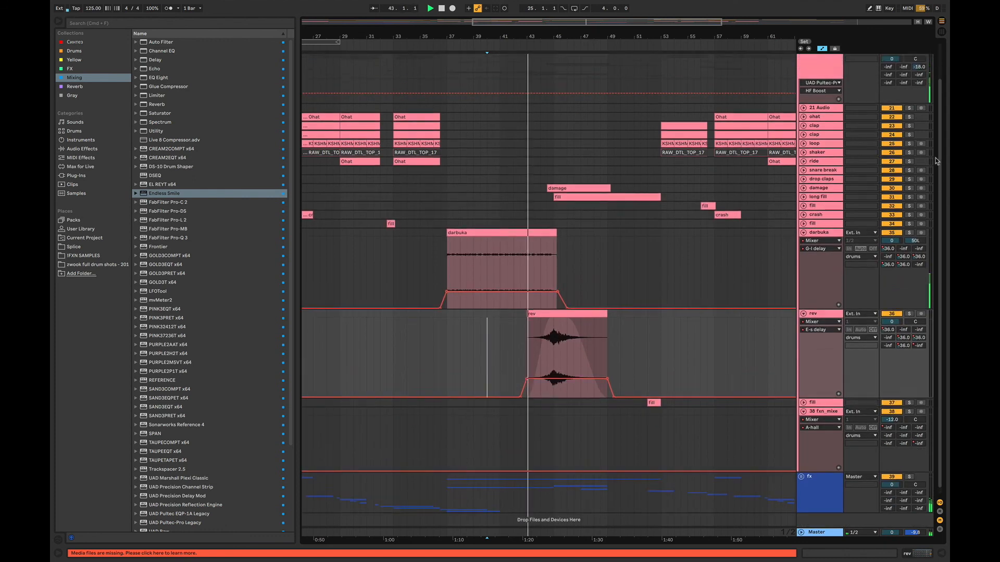
pyautogui.click(804, 246)
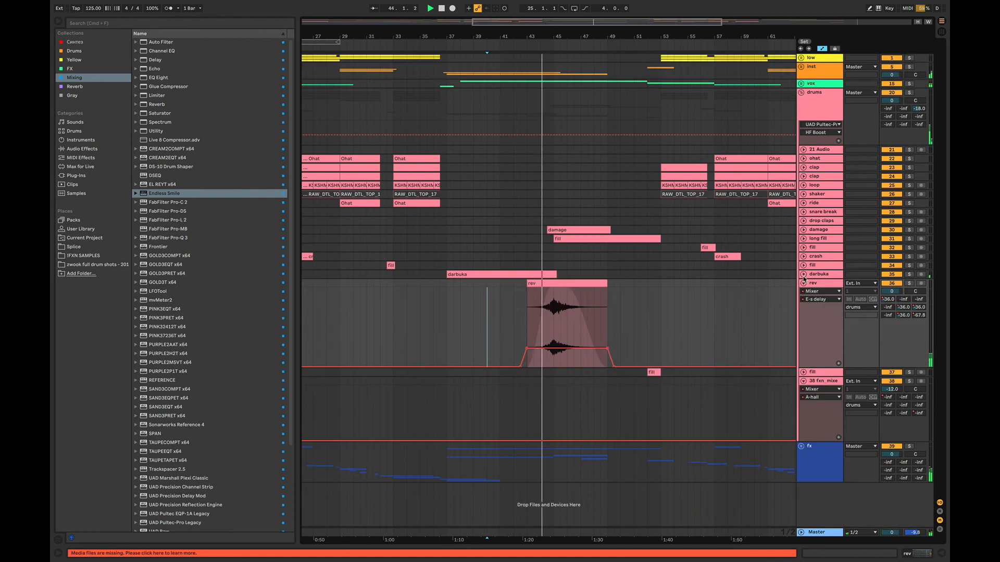
pyautogui.click(804, 239)
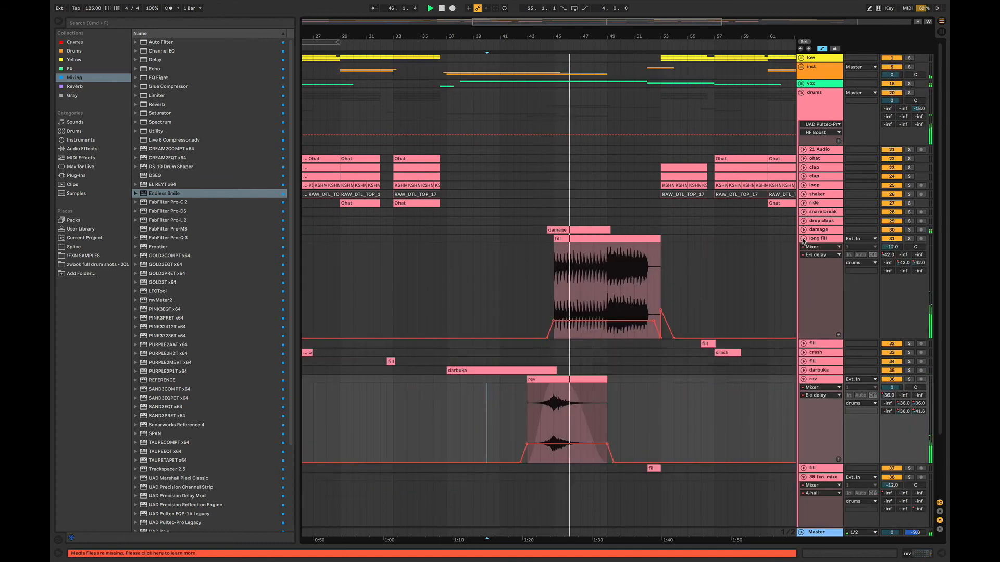
pyautogui.click(803, 239)
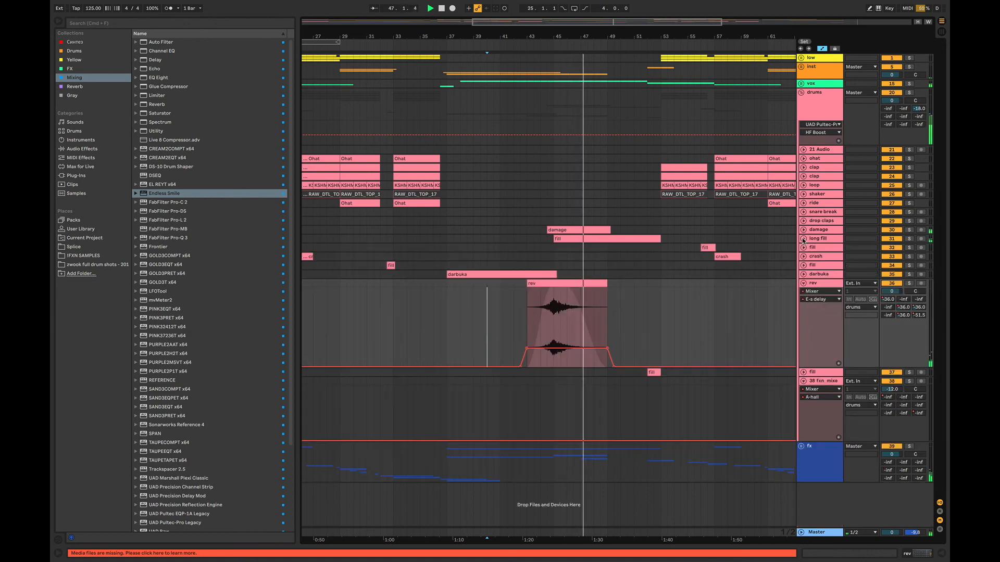
pyautogui.click(801, 92)
# - Reopen the drums group around bars 45 to 60, fold its rev track and unfold the fill track leading into bar 53
pyautogui.moveTo(489, 22); pyautogui.dragTo(464, 14)
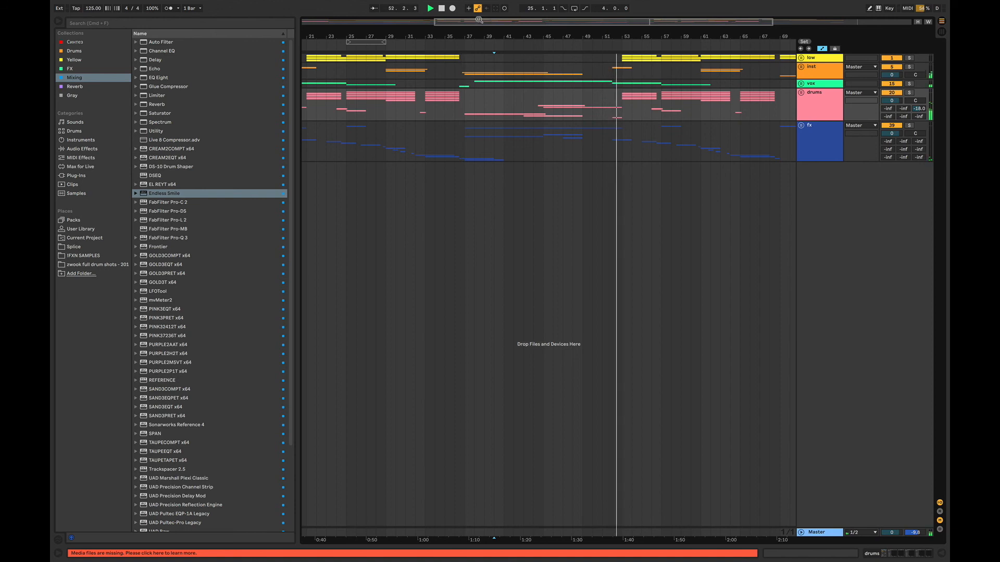
pyautogui.moveTo(479, 20); pyautogui.dragTo(597, 45)
pyautogui.press('space')
pyautogui.click(801, 94)
pyautogui.click(502, 335)
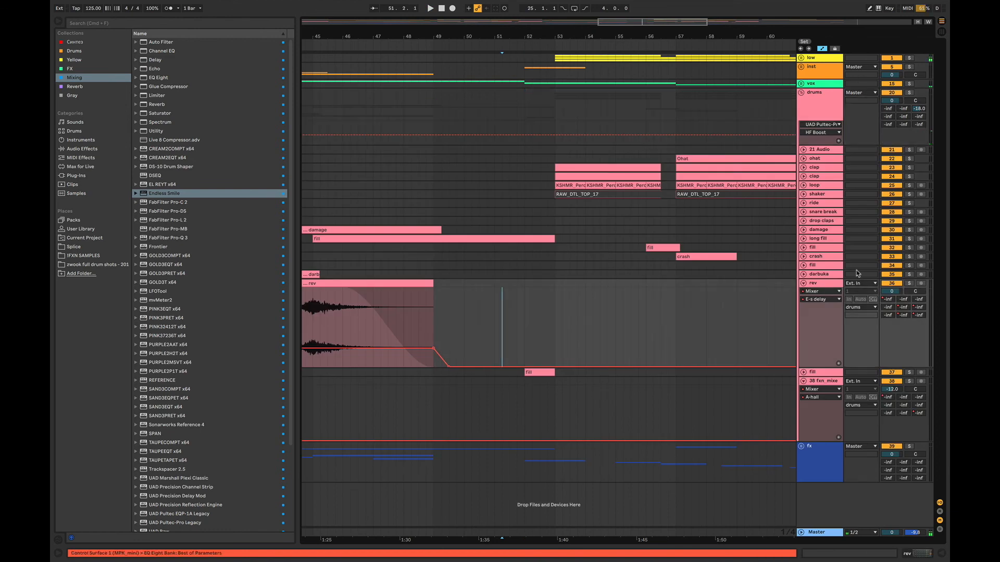
pyautogui.click(803, 284)
pyautogui.click(804, 292)
pyautogui.click(517, 310)
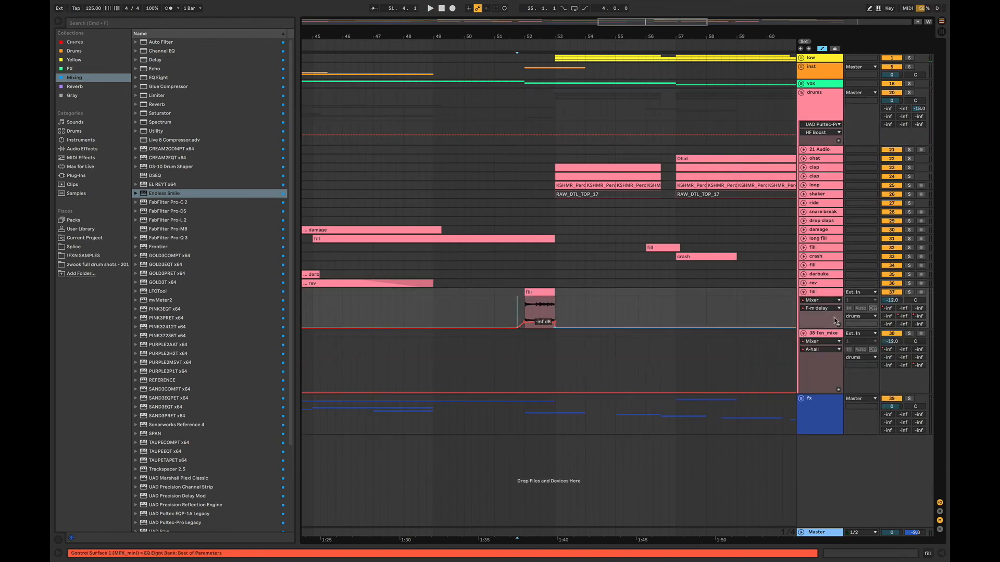
# - Solo the fill track, increase its height and play it from bar 51 into the drop at bar 53
pyautogui.click(905, 292)
pyautogui.moveTo(821, 330); pyautogui.dragTo(826, 376)
pyautogui.click(498, 320)
pyautogui.press('space')
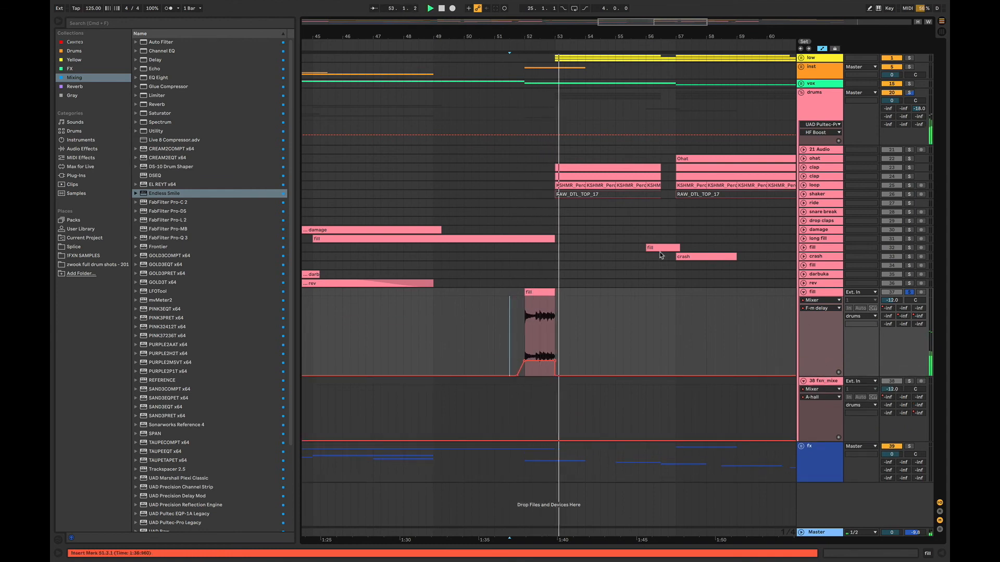
# - Stop playback, fold the fill track and the drums group, and show the whole arrangement
pyautogui.click(804, 292)
pyautogui.press('space')
pyautogui.click(801, 93)
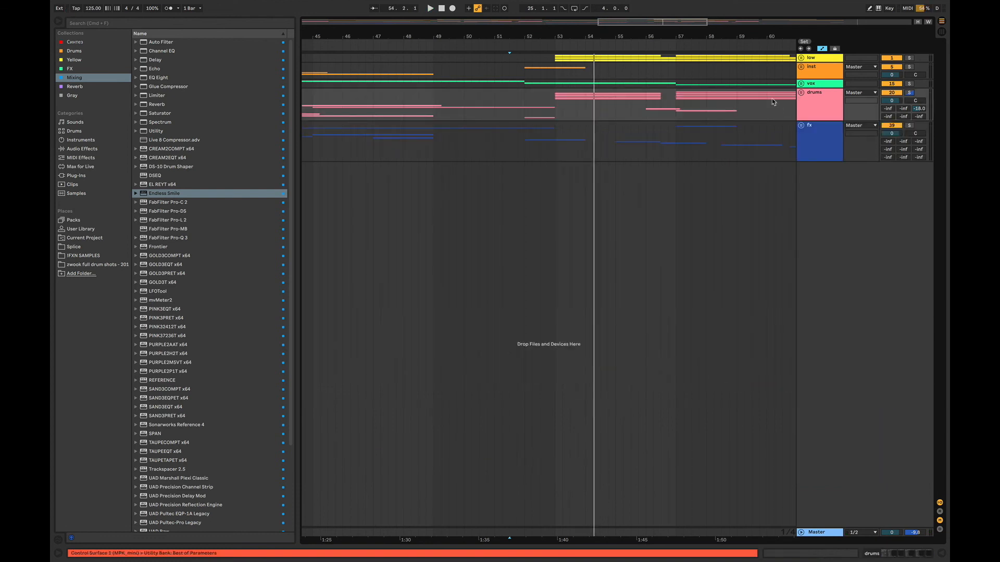
pyautogui.moveTo(681, 25); pyautogui.dragTo(681, 4)
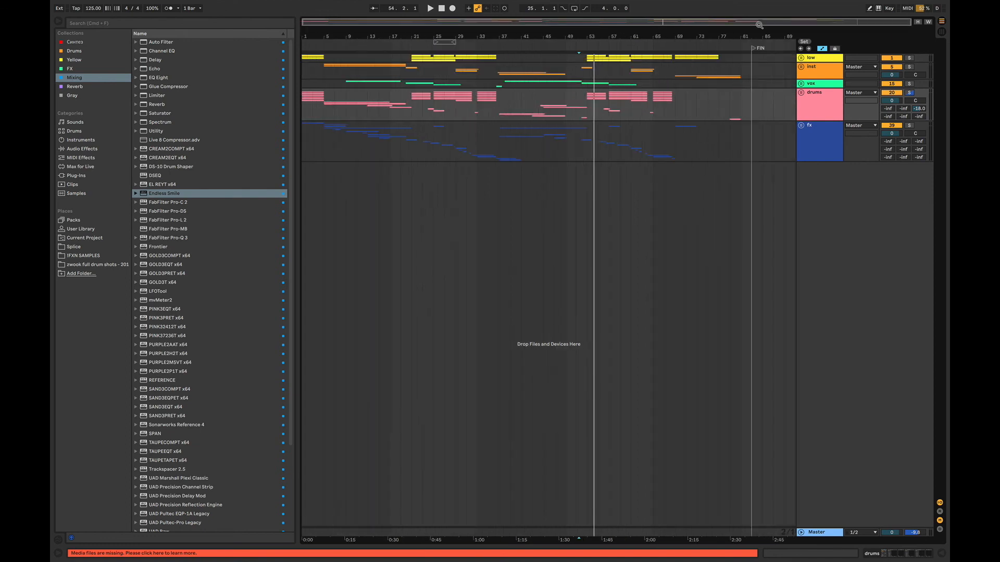